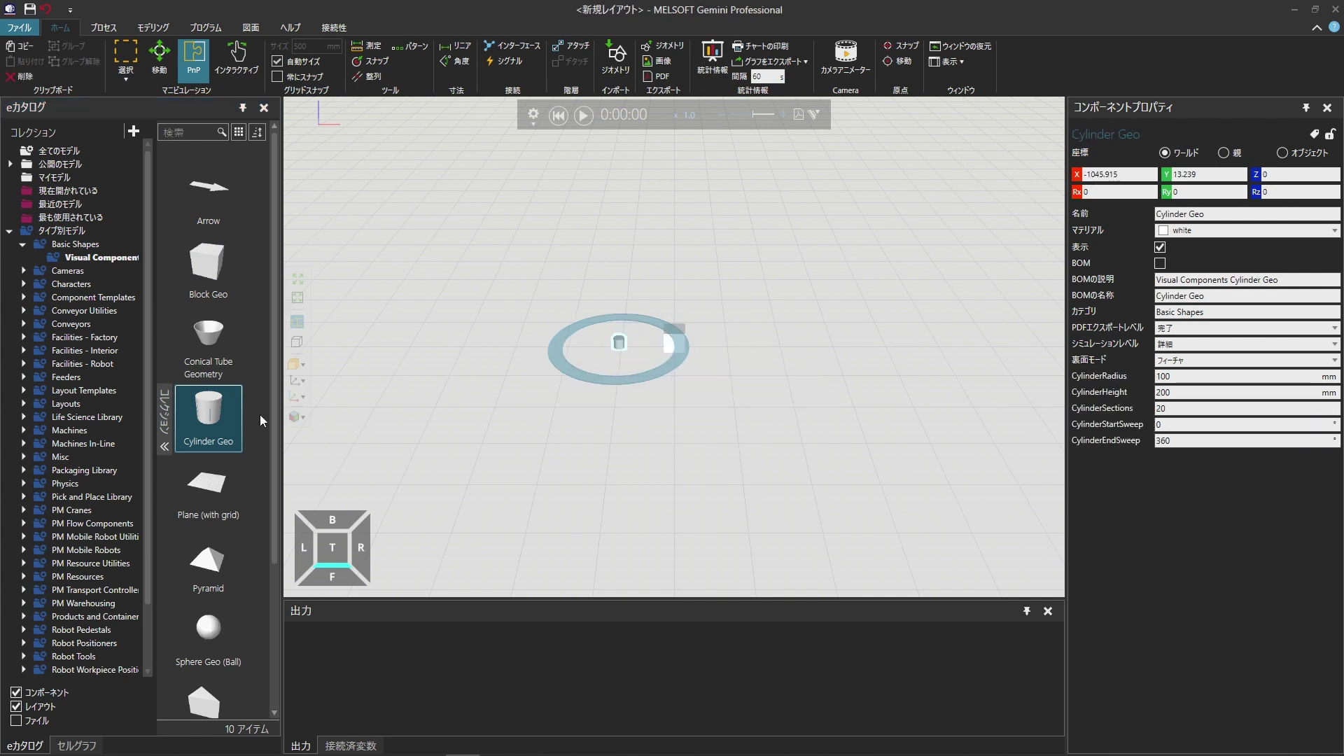
# Step: Add a Sphere Geo (Ball) from the Basic Shapes catalog to the layout, on the far side of the cylinder from the block
pyautogui.scroll(-3, 232, 414)
pyautogui.click(231, 441)
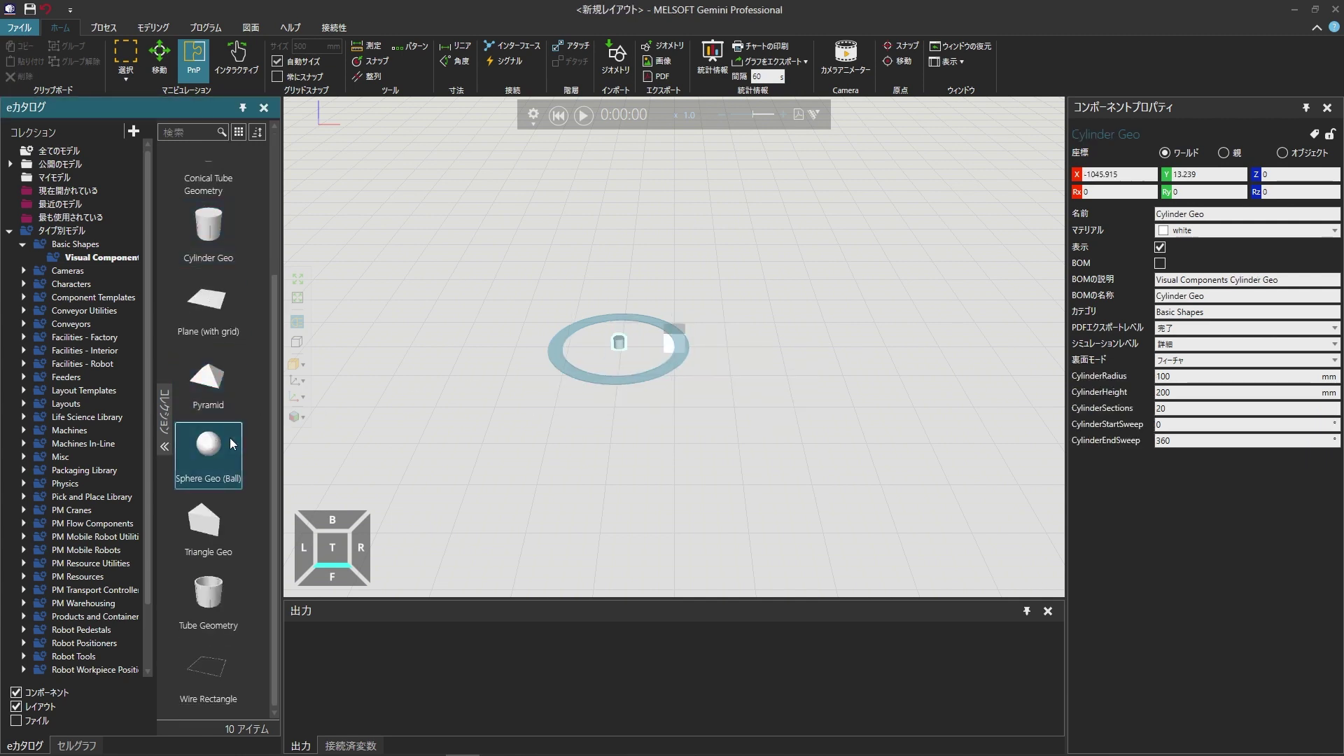
pyautogui.moveTo(233, 443); pyautogui.dragTo(569, 350)
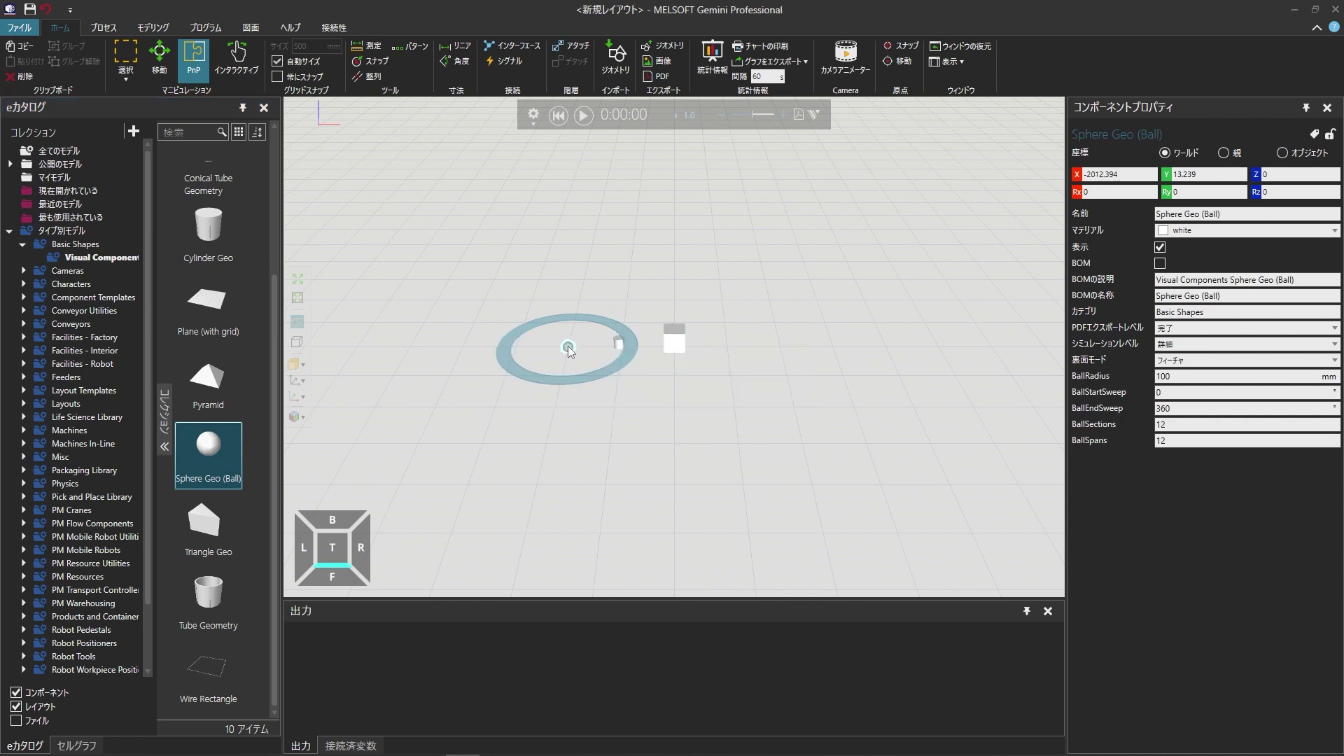
# Step: Raise the sphere, cylinder and block together along Z to a height of about 1080 mm
pyautogui.click(734, 337)
pyautogui.press('f')
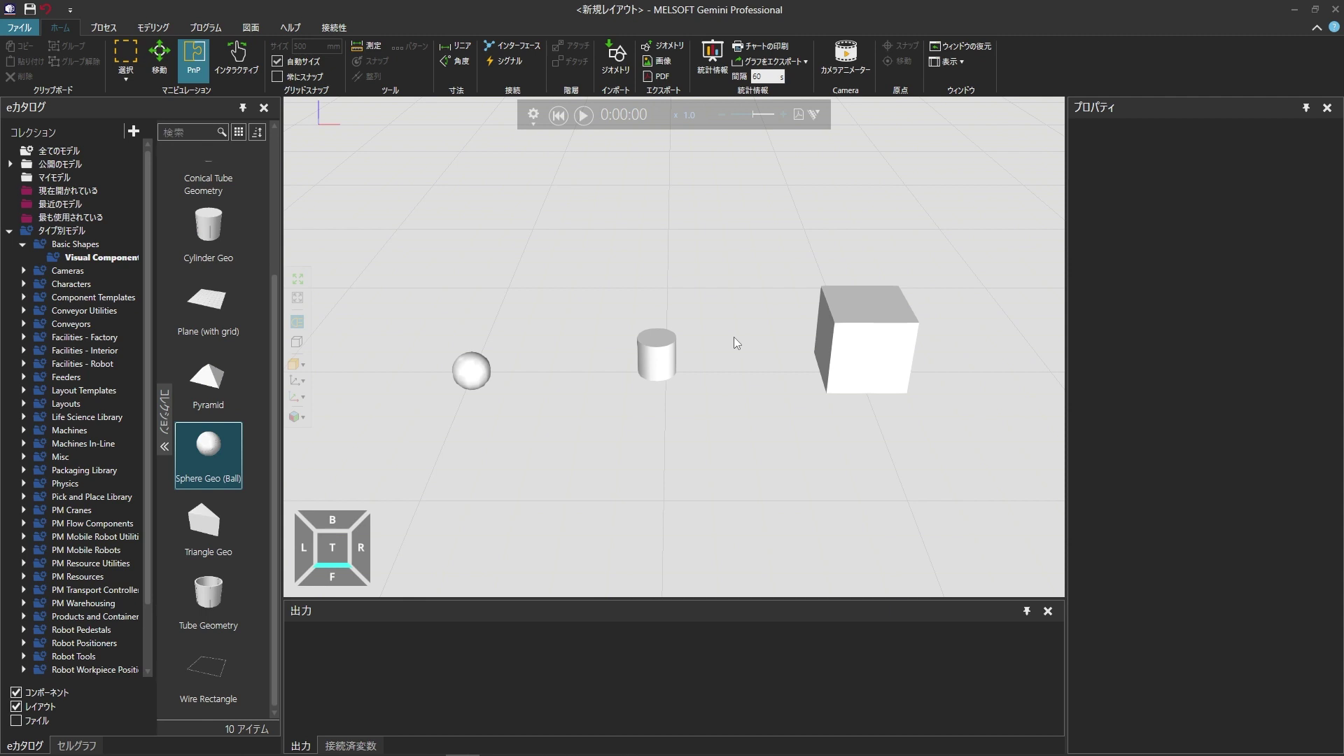
pyautogui.scroll(-3, 734, 338)
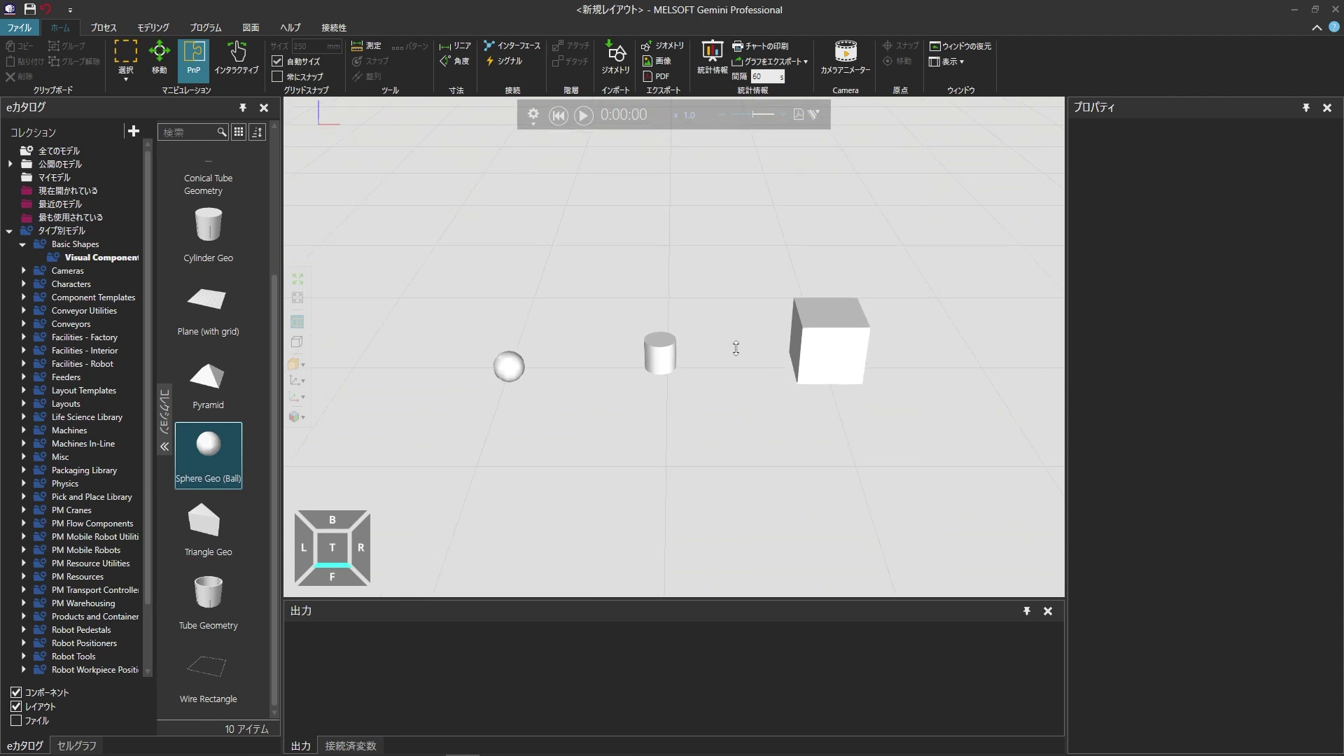
pyautogui.keyDown('ctrl'); pyautogui.moveTo(701, 283); pyautogui.dragTo(704, 359, button='right'); pyautogui.keyUp('ctrl')
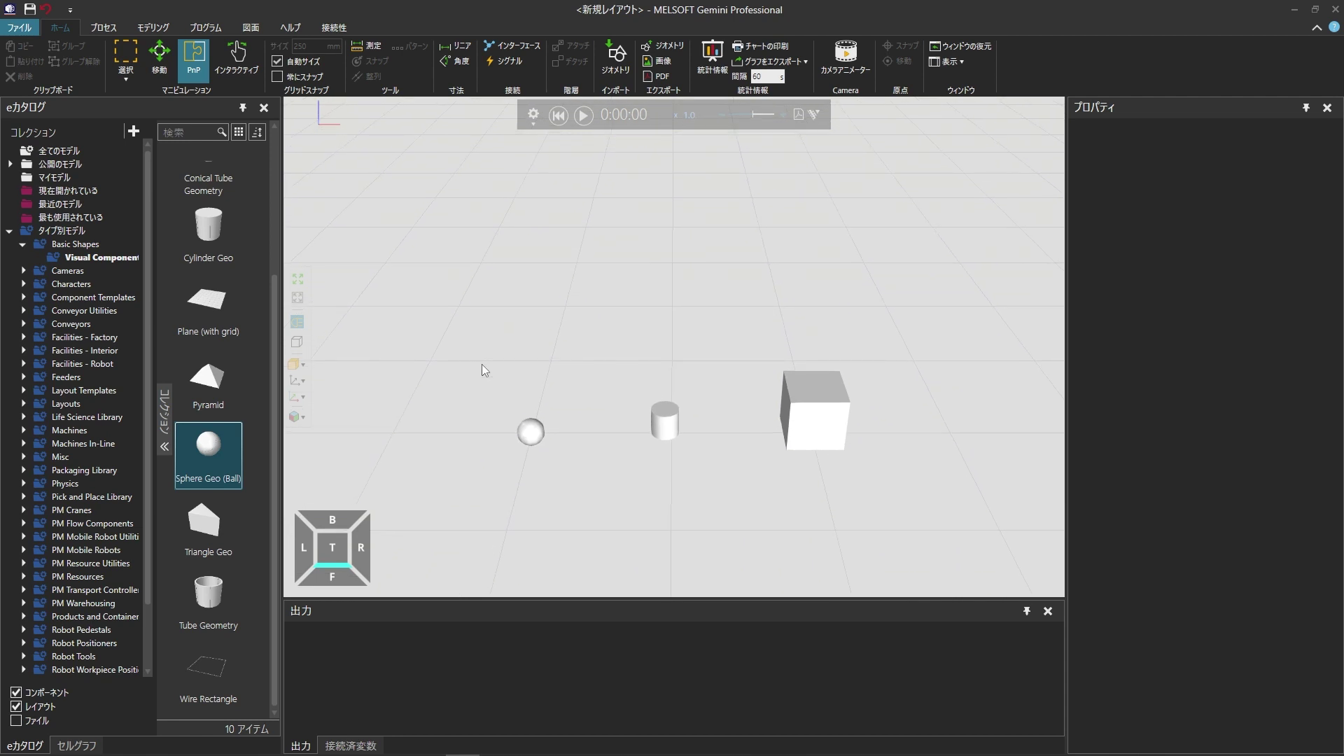
pyautogui.moveTo(478, 362); pyautogui.dragTo(896, 481)
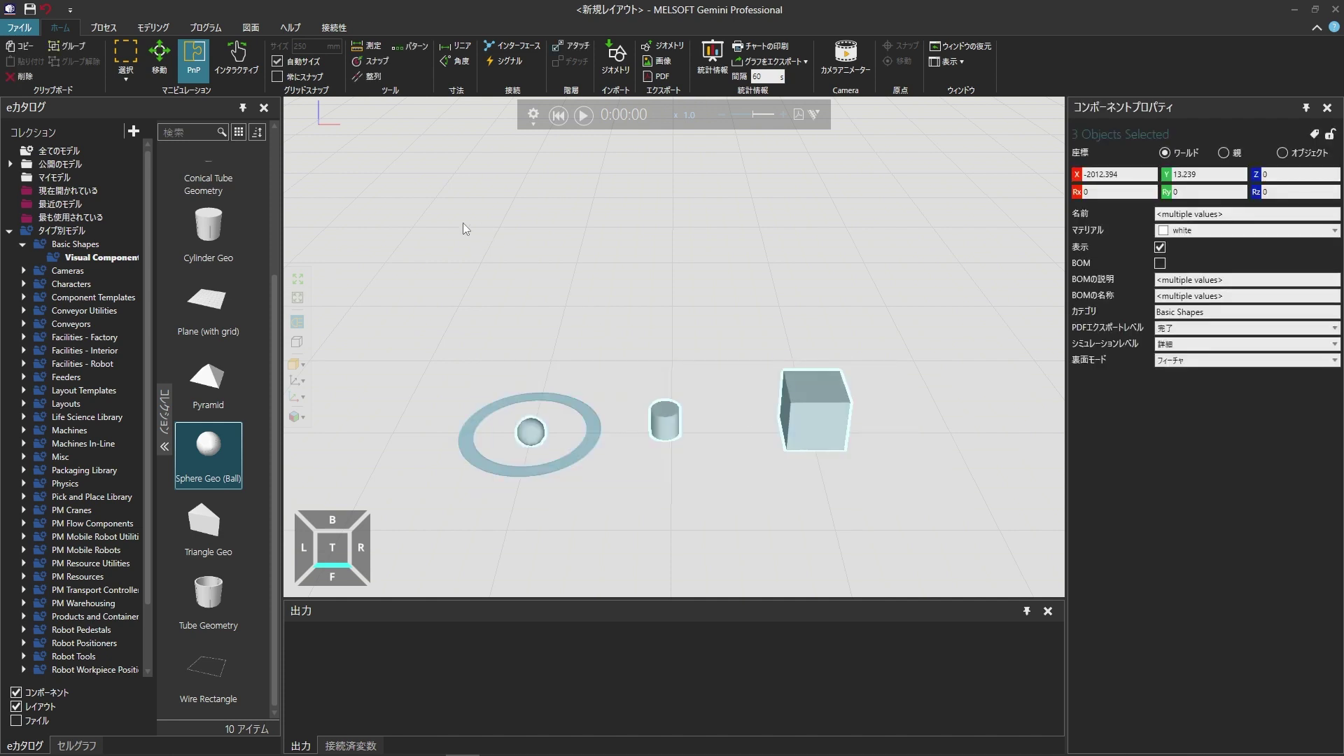
pyautogui.click(165, 75)
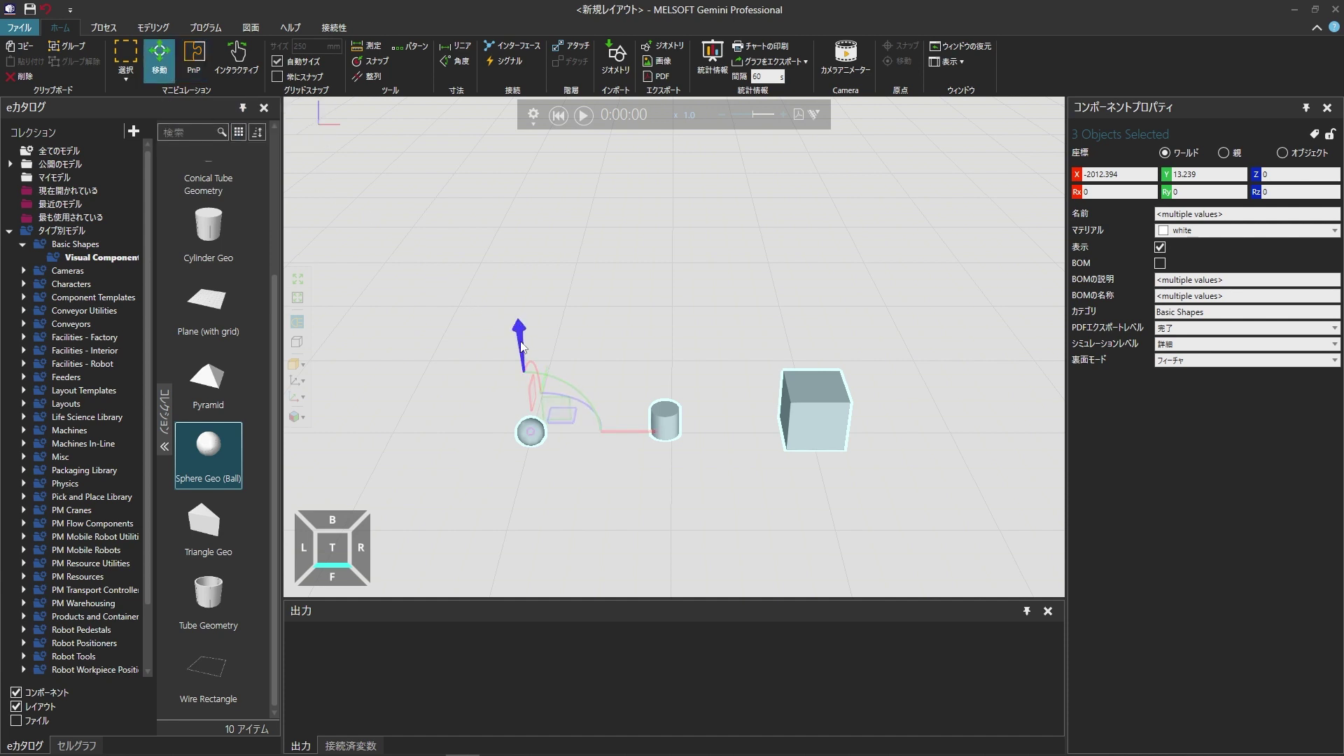
pyautogui.moveTo(522, 346); pyautogui.dragTo(500, 190)
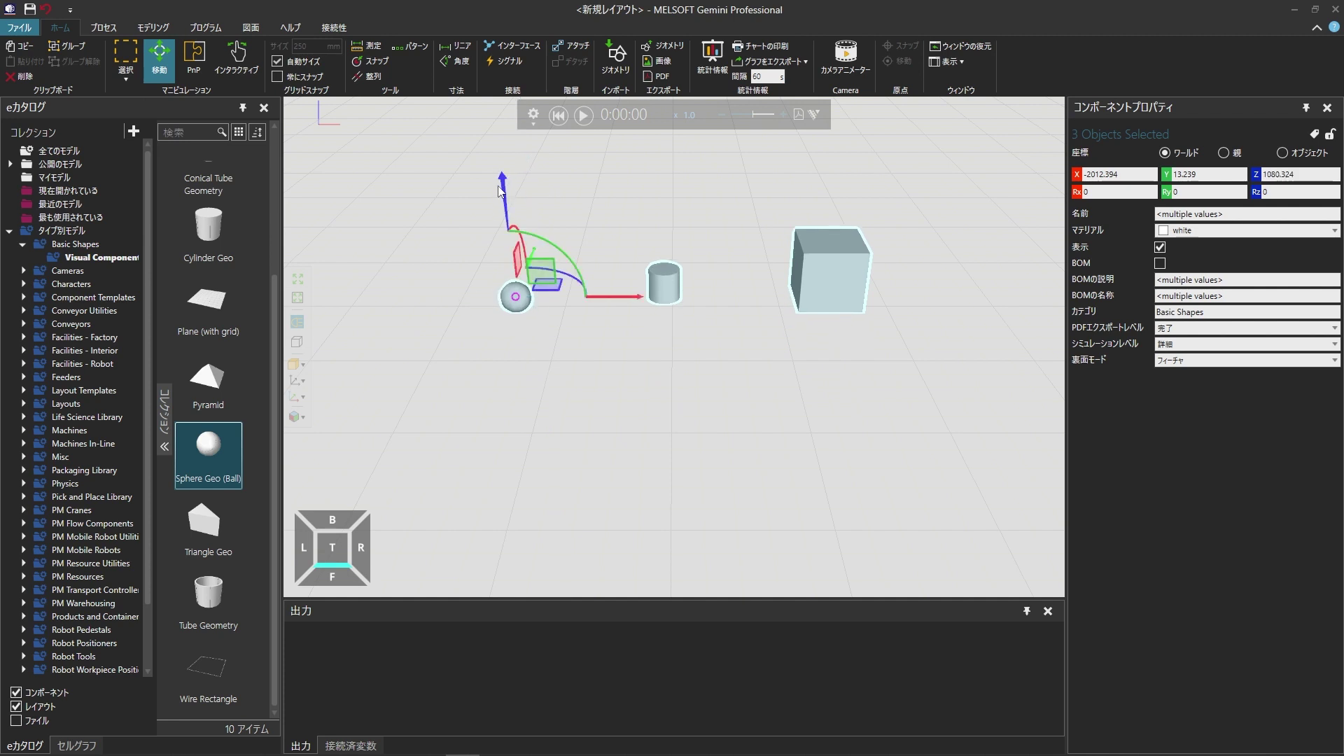
# Step: Run the simulation to check how the three raised shapes behave without physics, then stop and reset it
pyautogui.click(583, 116)
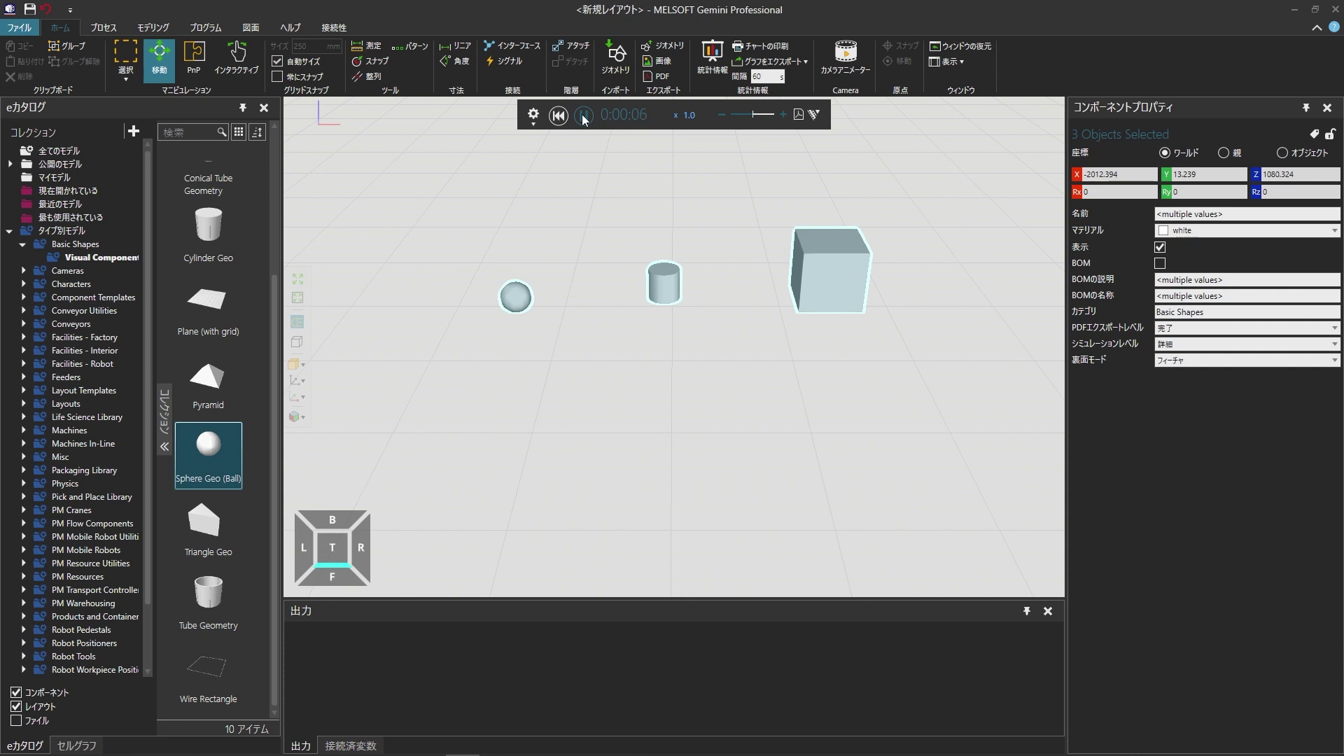
pyautogui.click(583, 115)
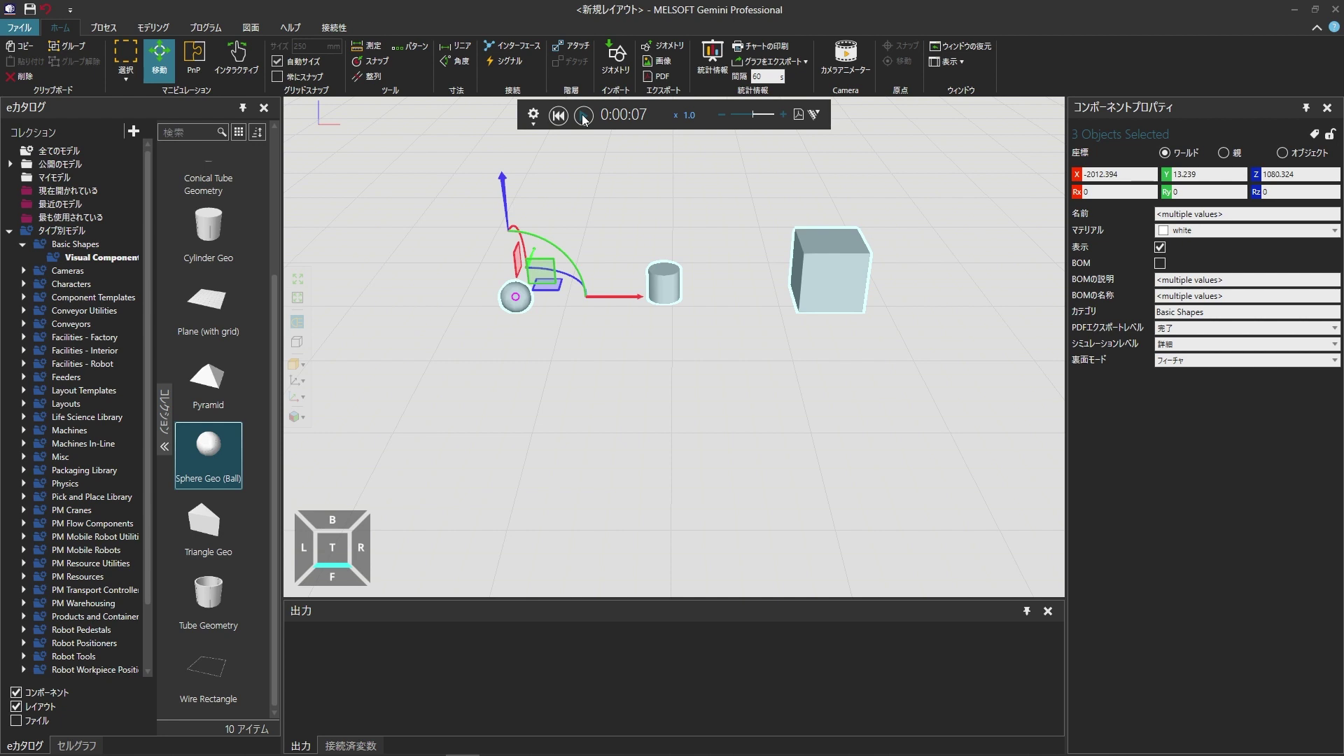
pyautogui.click(558, 116)
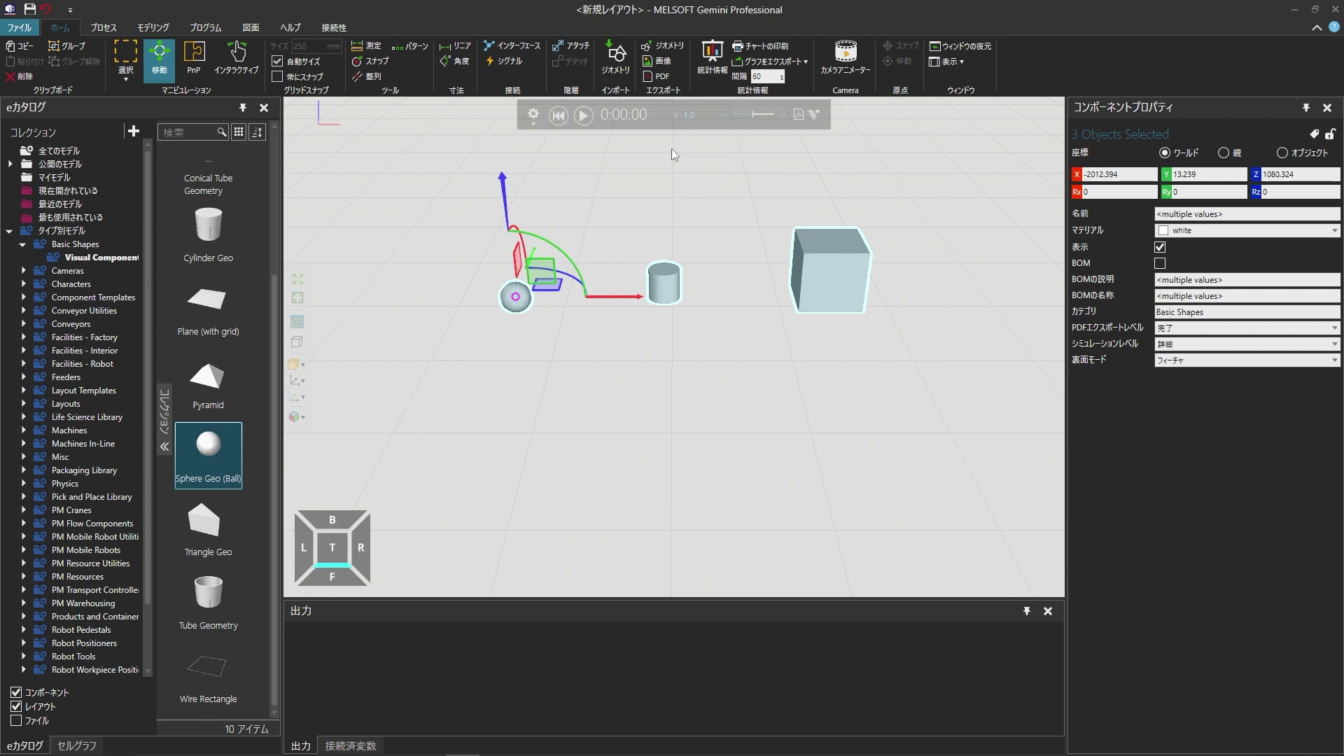
# Step: Add a physics エンティティ behavior to Block Geo and review its available 物理タイプ options
pyautogui.click(823, 275)
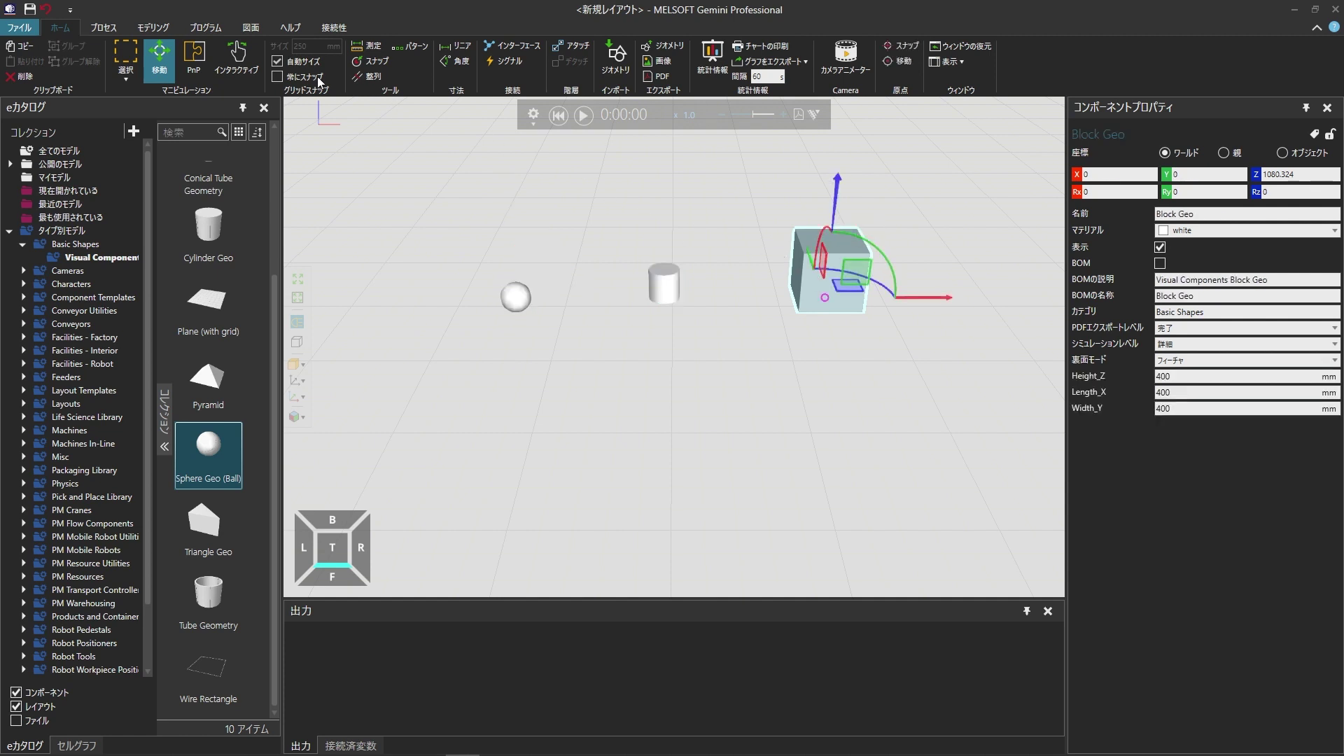
pyautogui.click(166, 27)
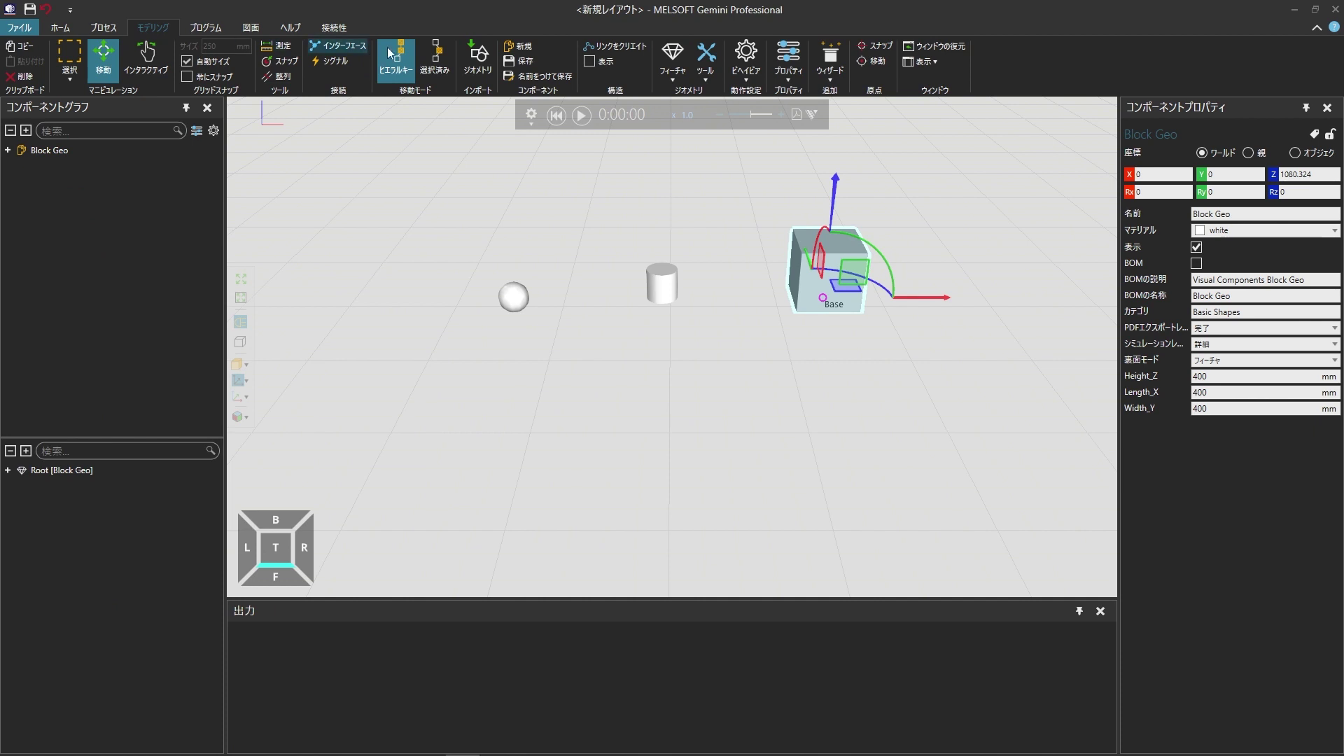
pyautogui.click(746, 70)
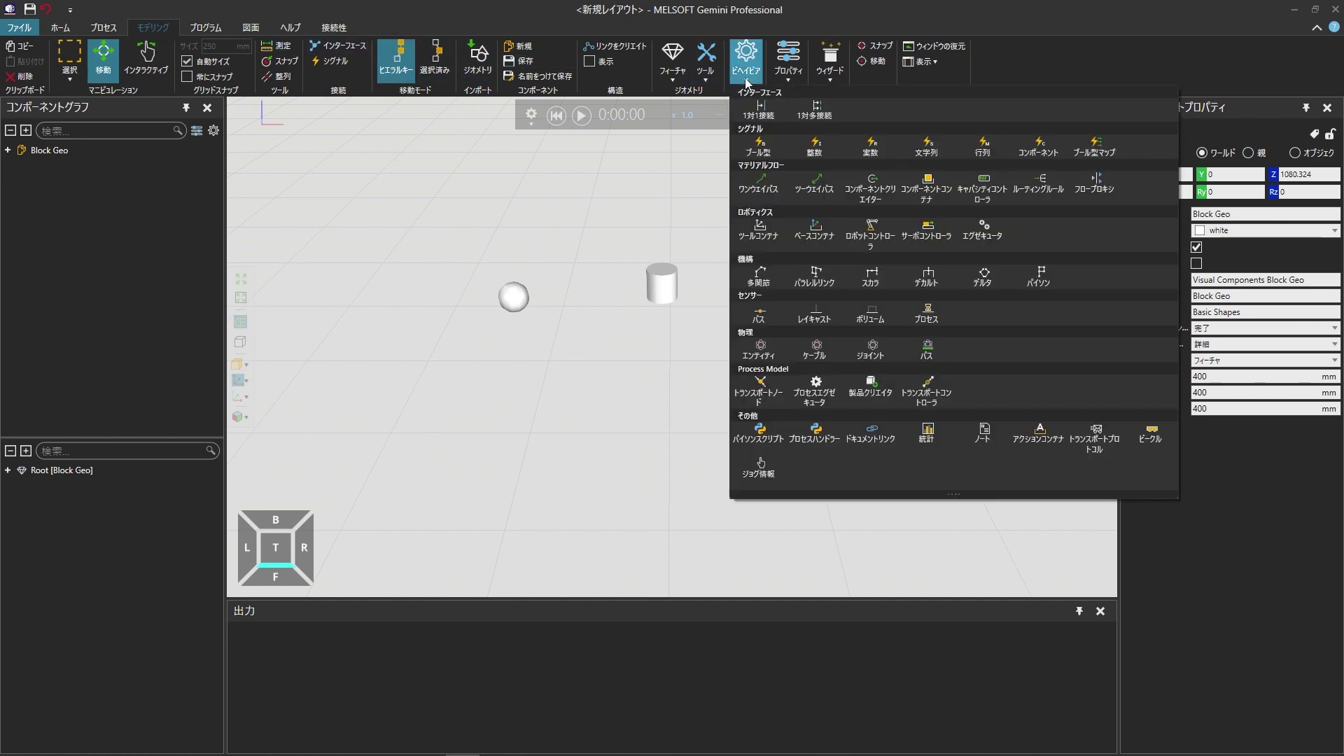
pyautogui.click(759, 348)
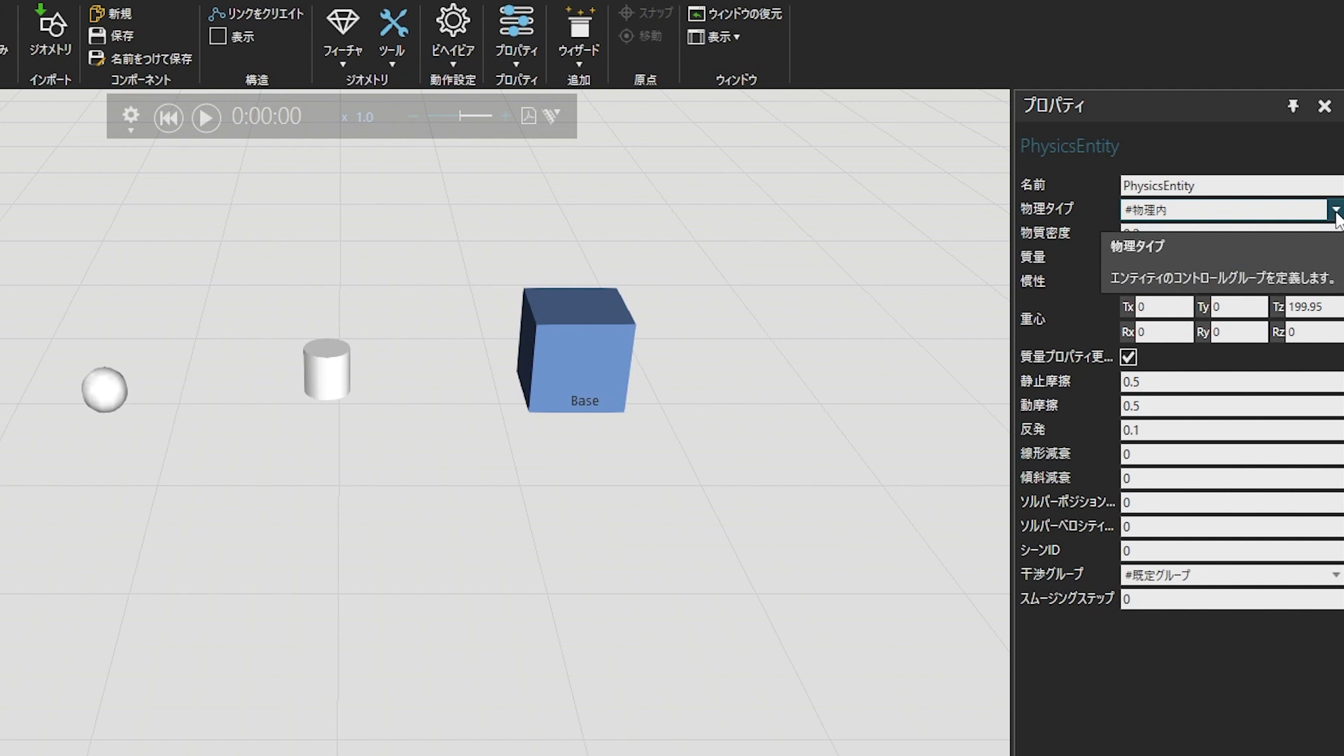
pyautogui.click(1336, 211)
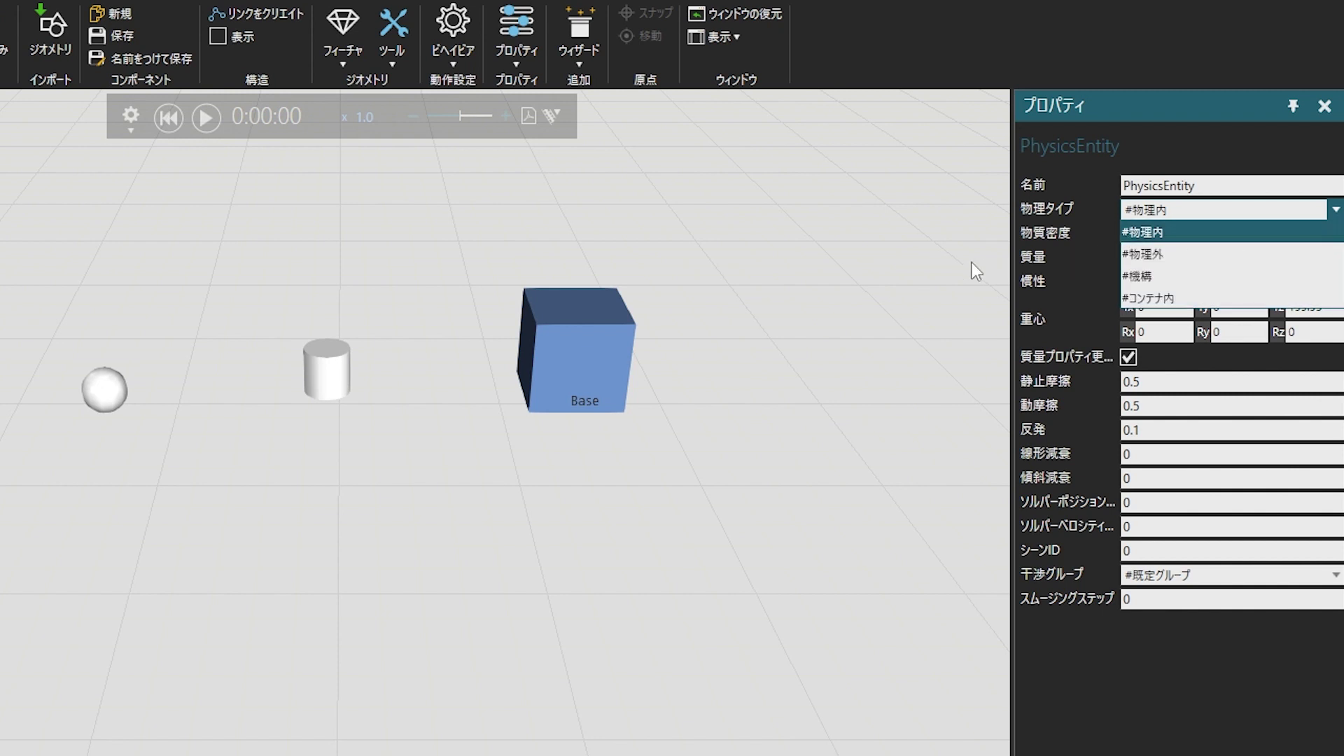
pyautogui.click(840, 278)
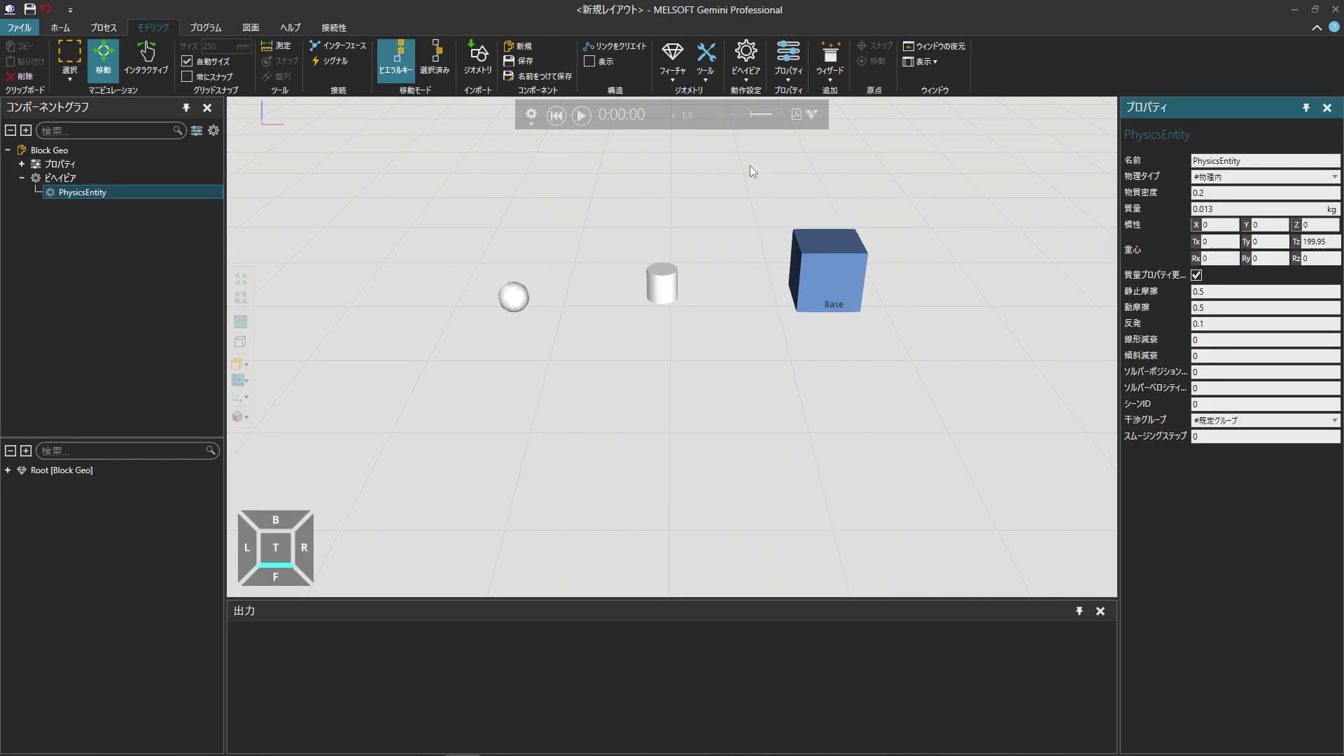
# Step: Run the simulation with the block's physics entity, pull the block upward interactively, then stop and reset
pyautogui.click(582, 116)
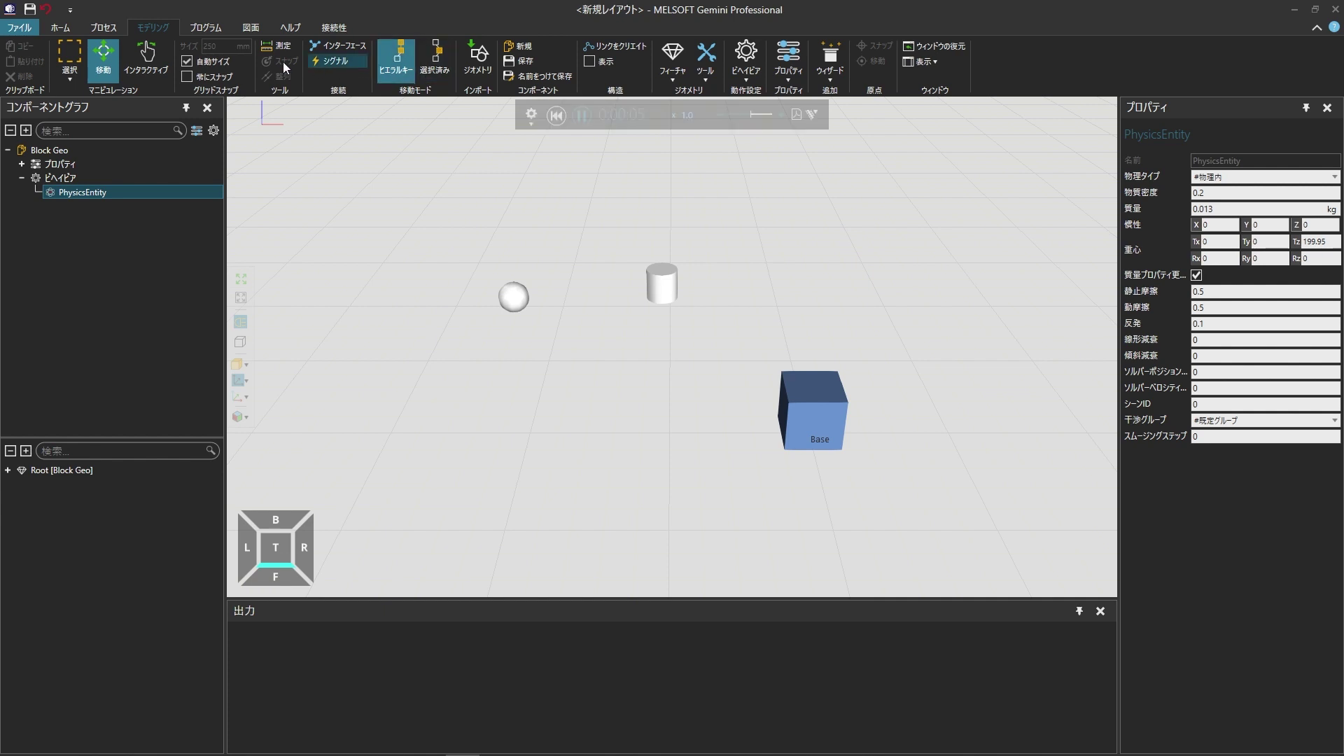
pyautogui.click(149, 65)
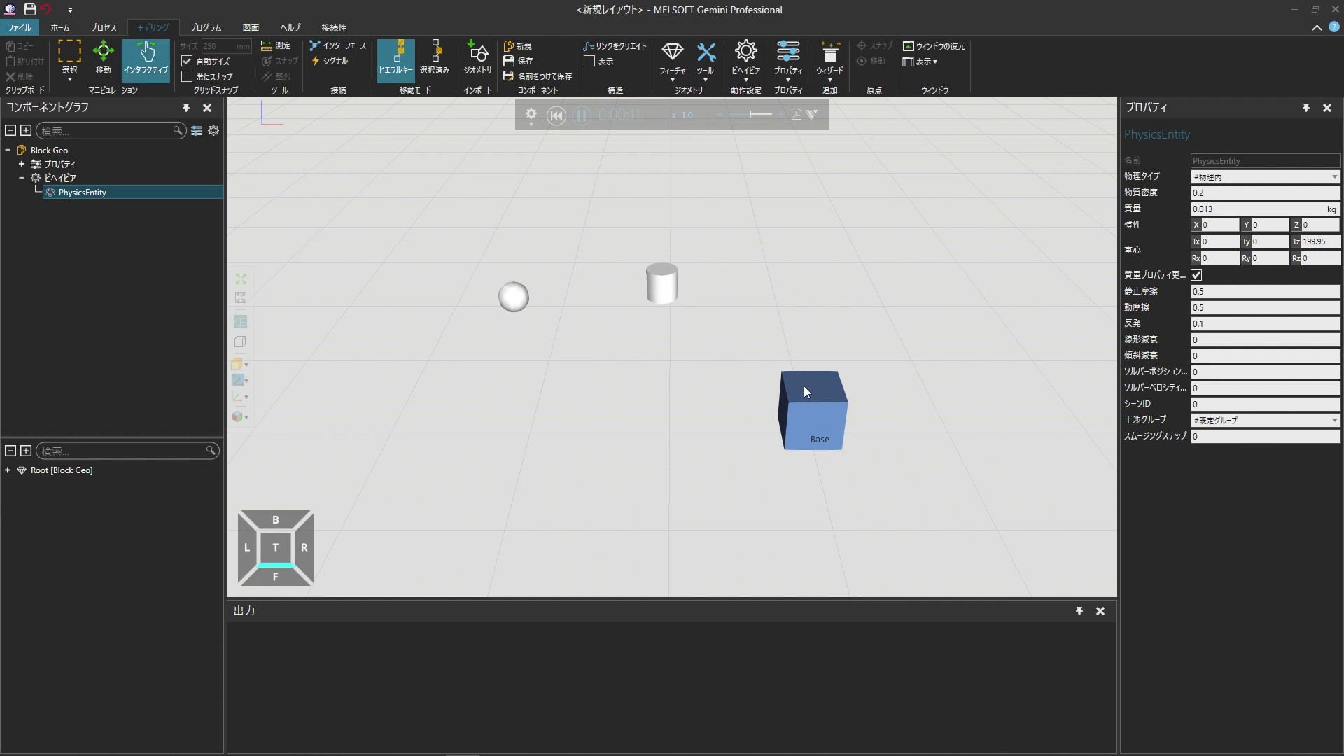
pyautogui.moveTo(812, 392); pyautogui.dragTo(805, 307)
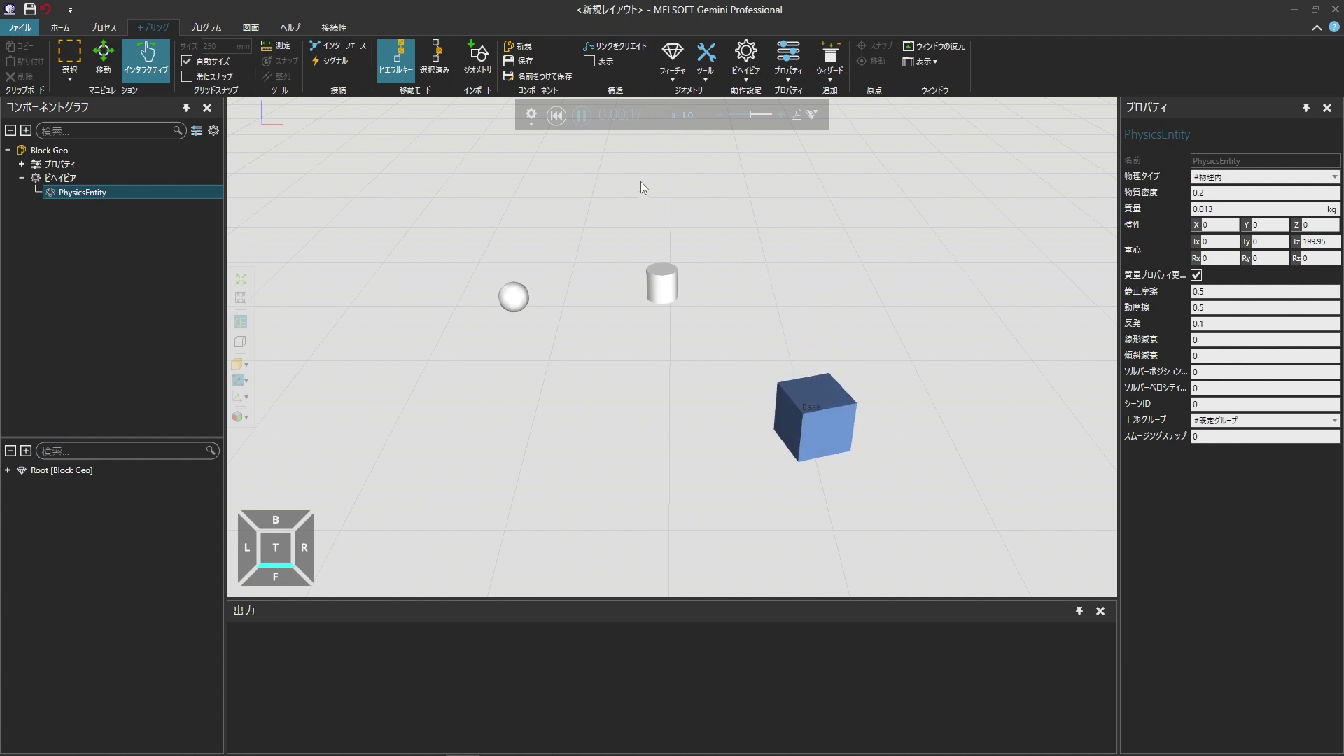
pyautogui.click(582, 116)
pyautogui.click(556, 116)
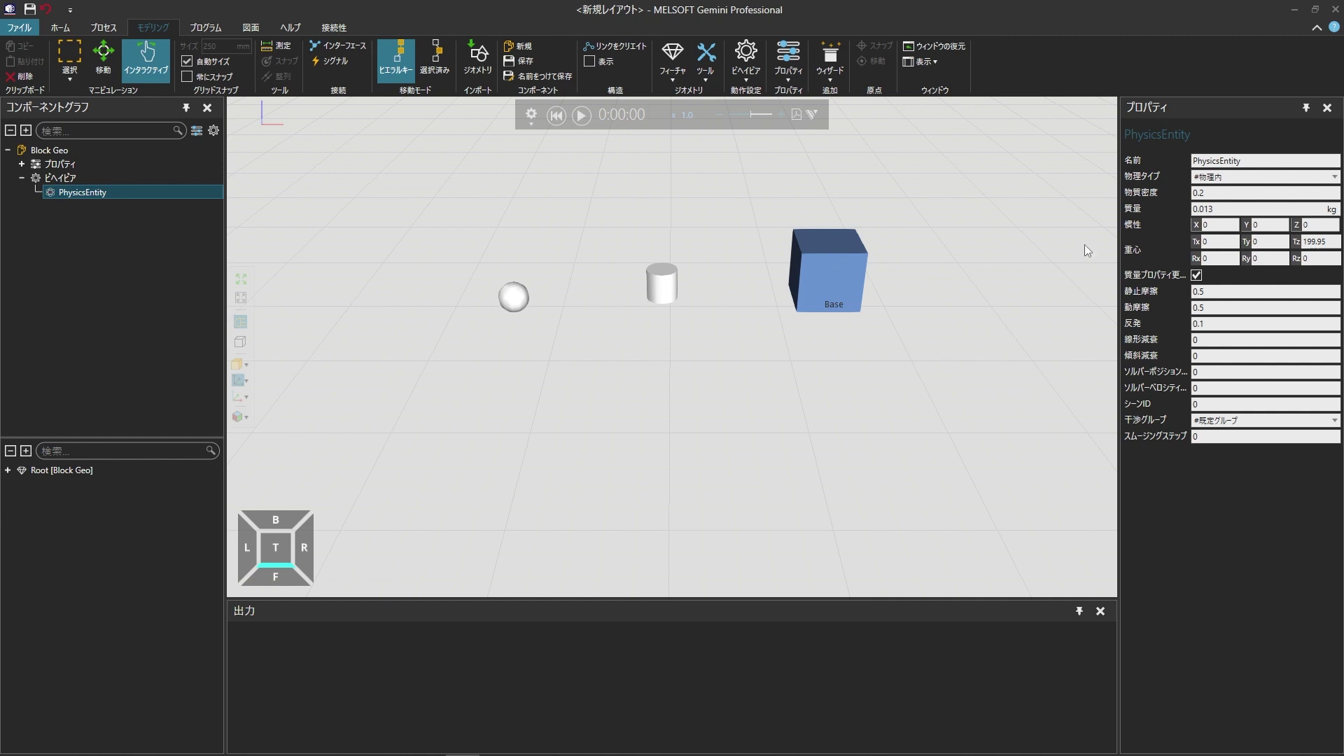
# Step: Set the block's 物理タイプ to #物理外 and test it with a simulation run, resetting at the end
pyautogui.click(1335, 177)
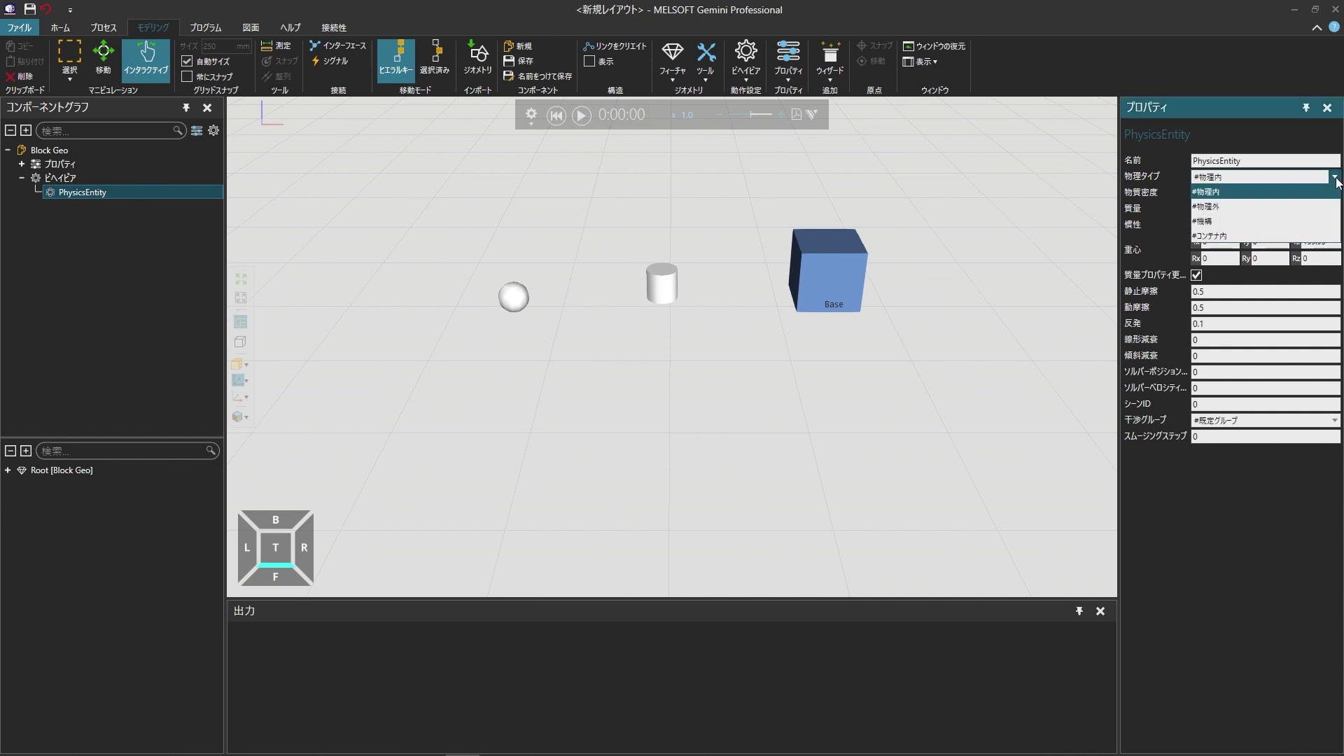
pyautogui.click(1297, 210)
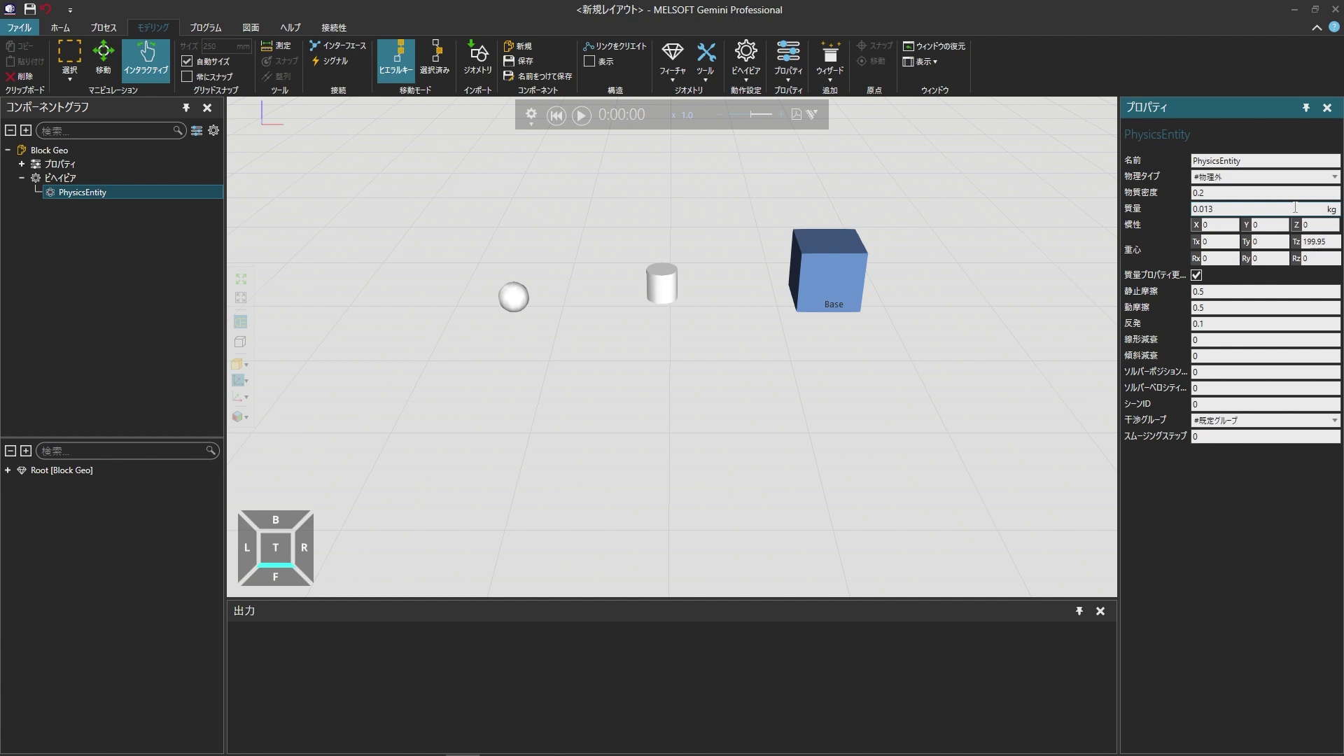
pyautogui.click(582, 116)
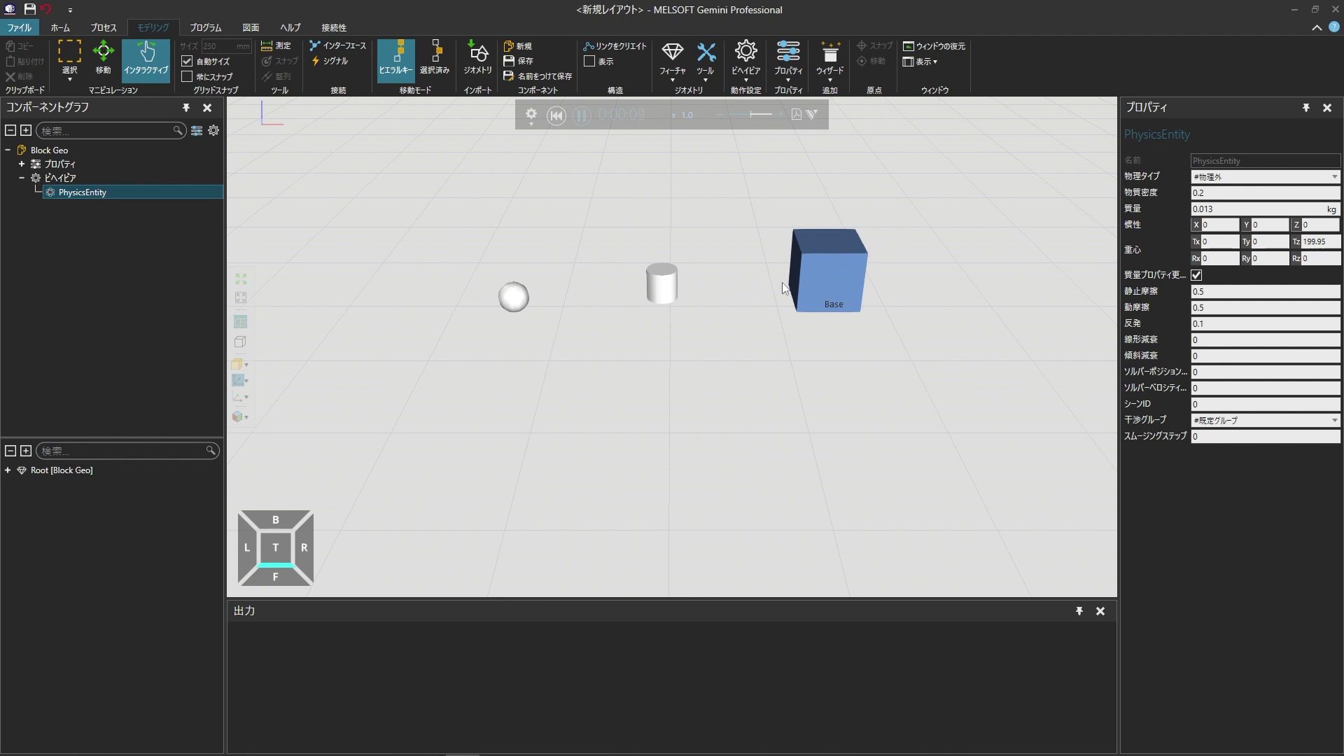
pyautogui.click(582, 116)
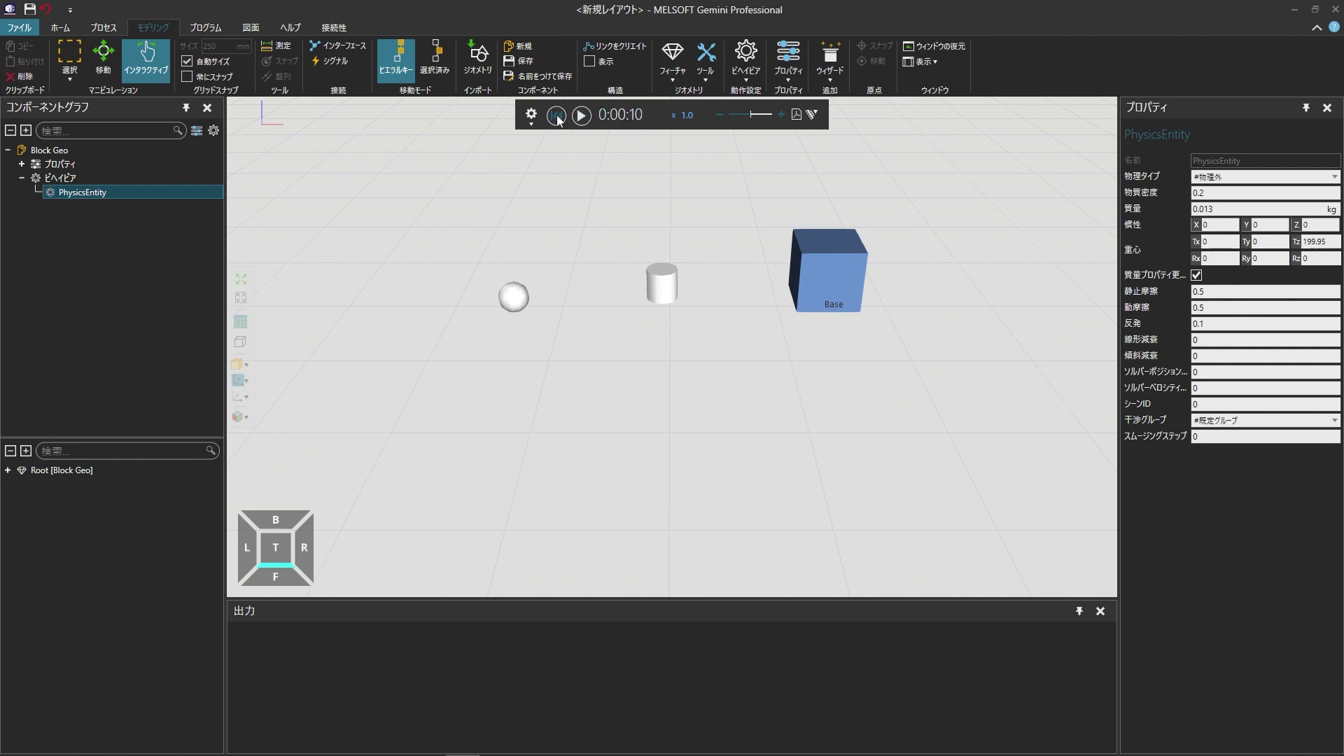
pyautogui.click(559, 118)
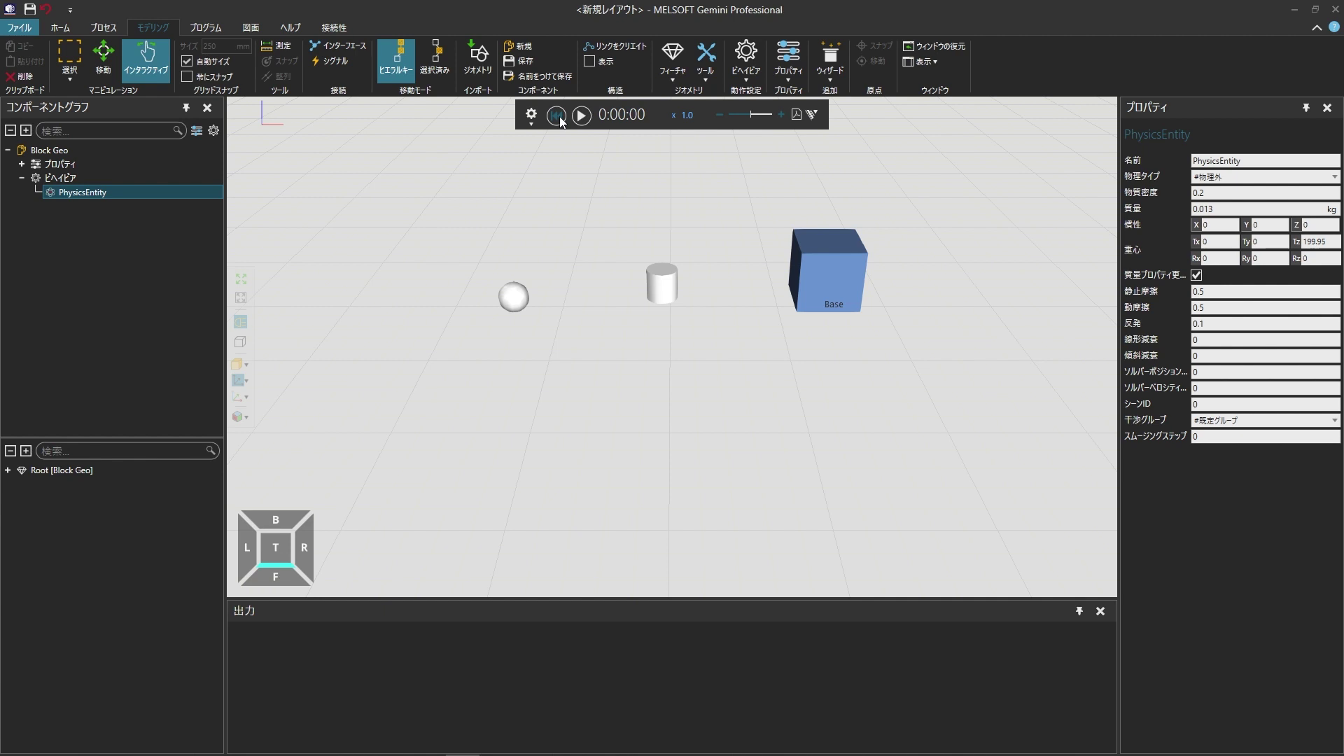
# Step: Set the block's 物理タイプ to #機構 and test moving the block interactively during a simulation run, then reset
pyautogui.click(1335, 177)
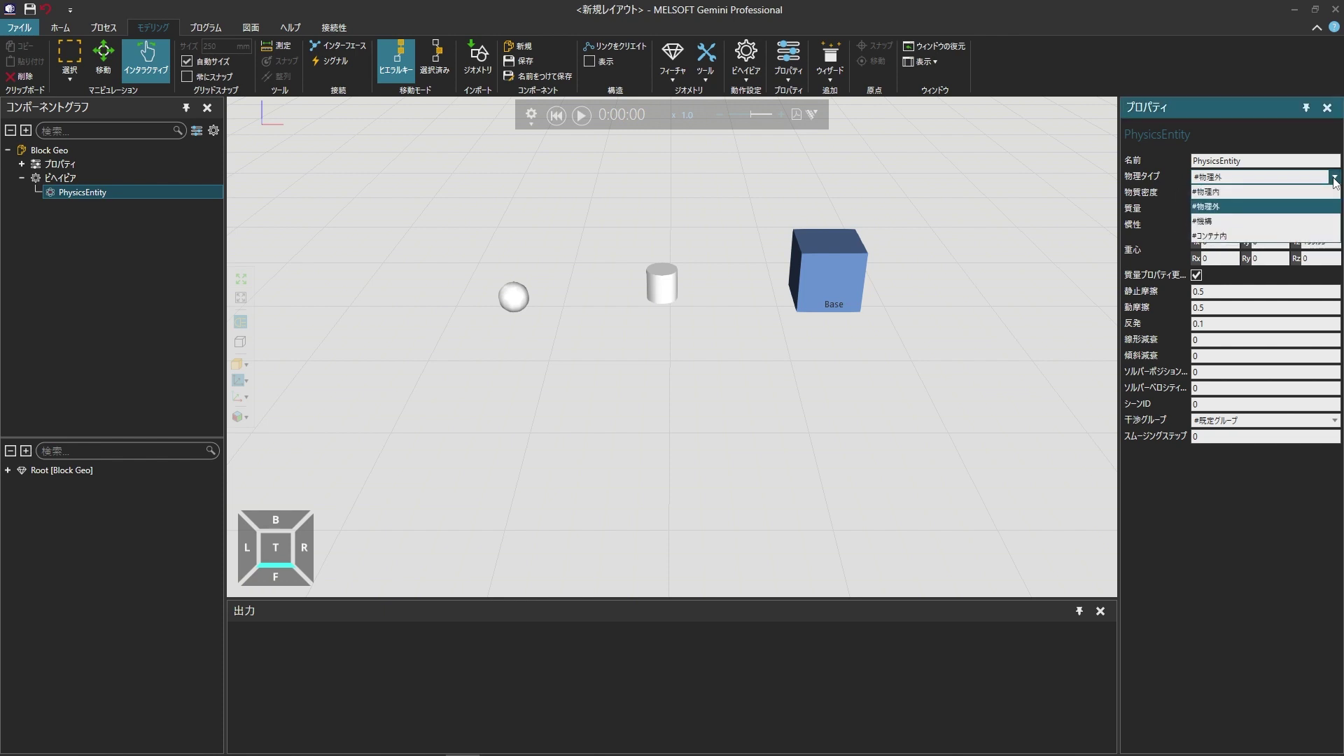
pyautogui.click(1318, 222)
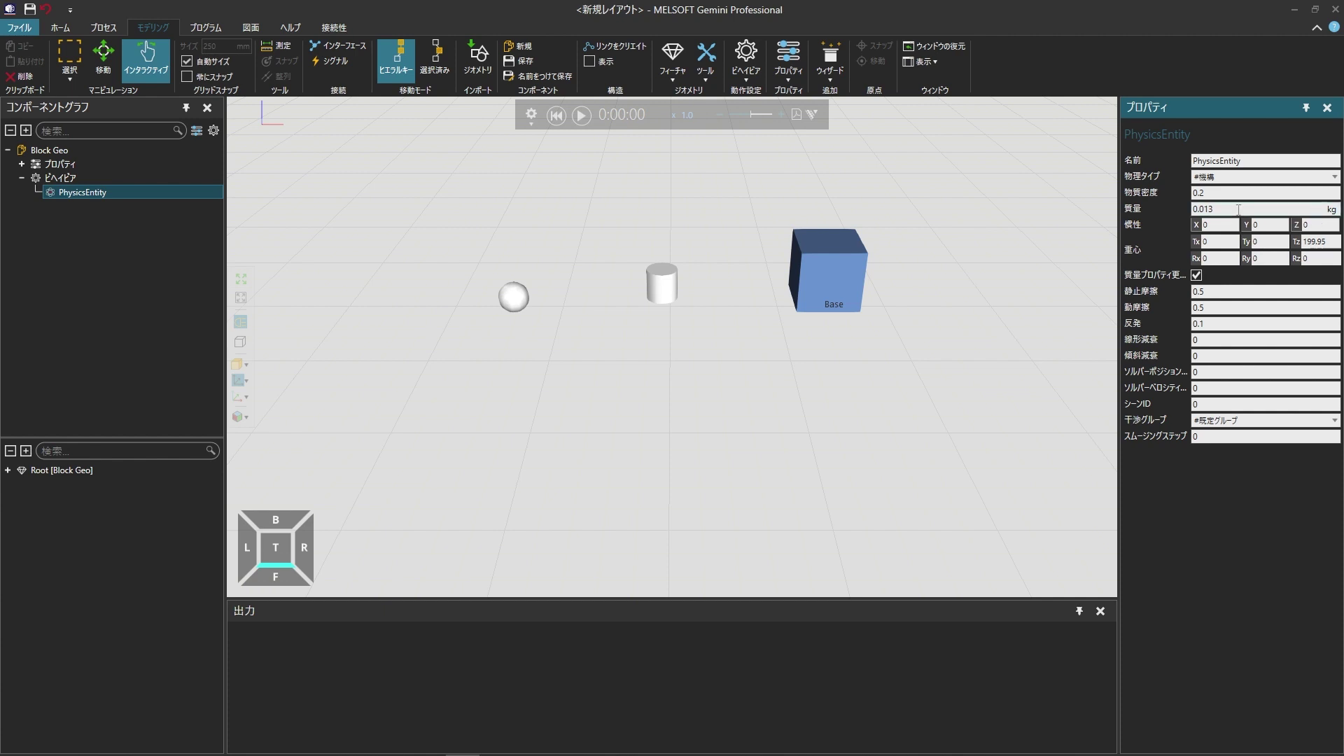
pyautogui.click(581, 116)
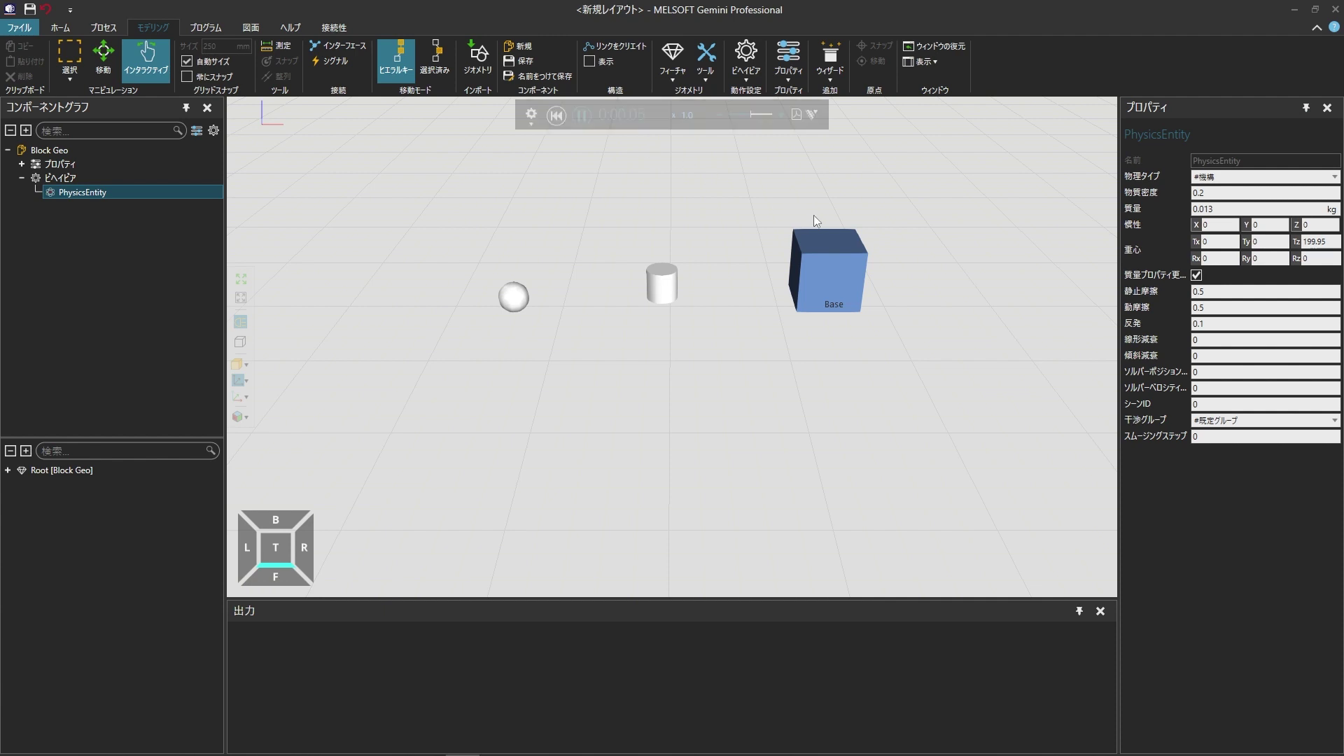
pyautogui.moveTo(834, 249); pyautogui.dragTo(753, 378)
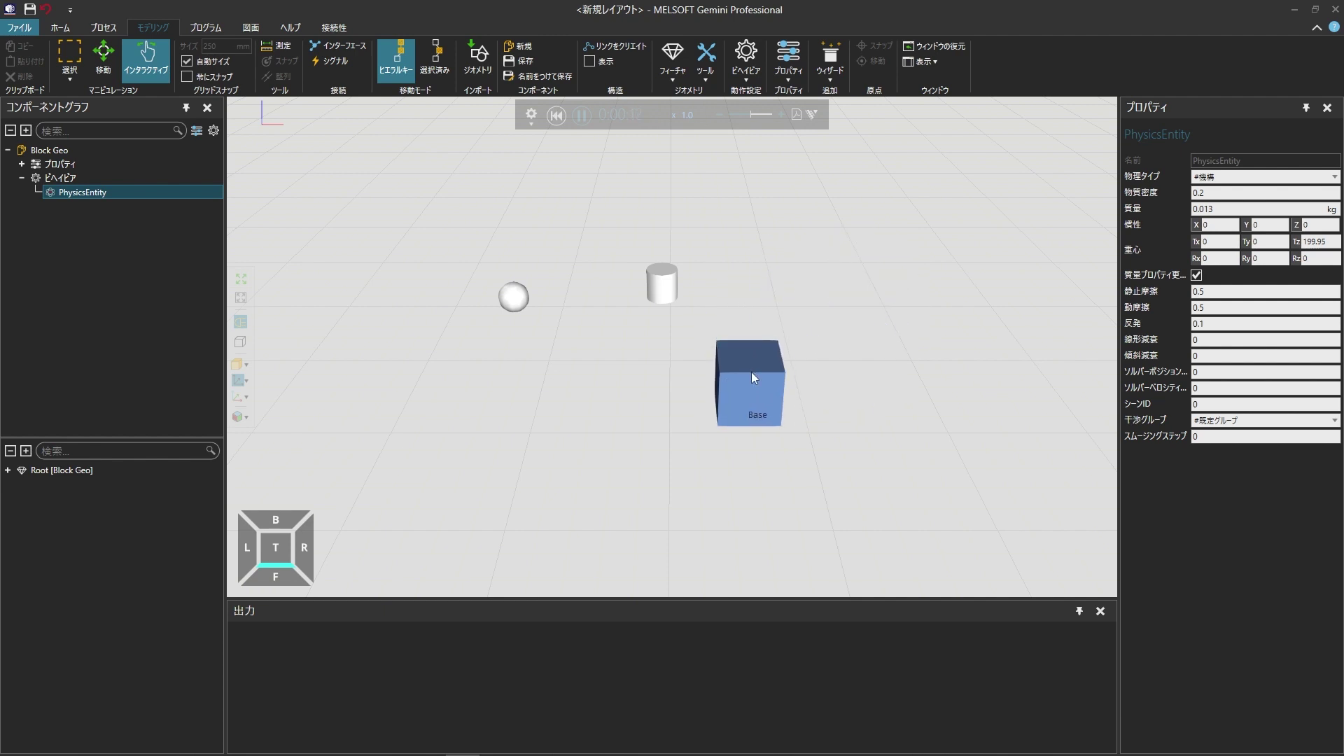
pyautogui.click(581, 116)
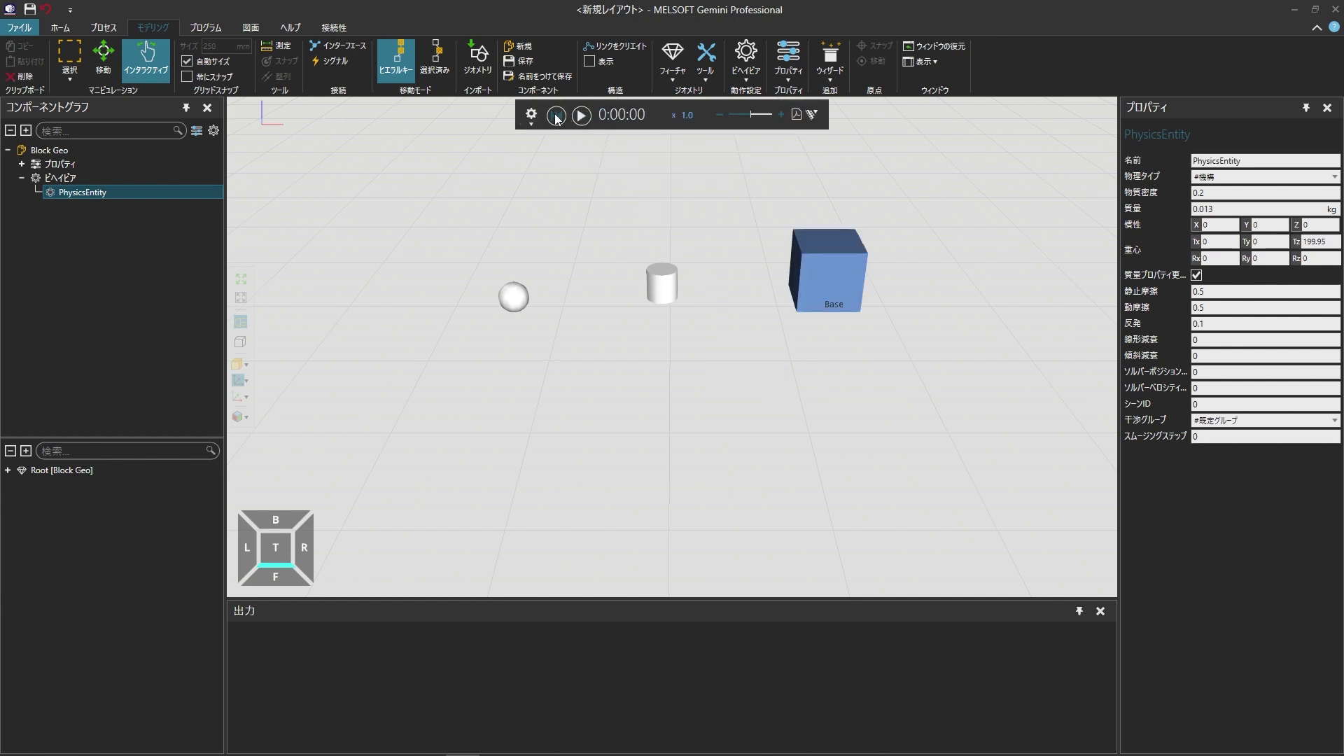
# Step: Set the block's 物理タイプ to #コンテナ内 and test it with a simulation run, resetting at the end
pyautogui.click(1335, 178)
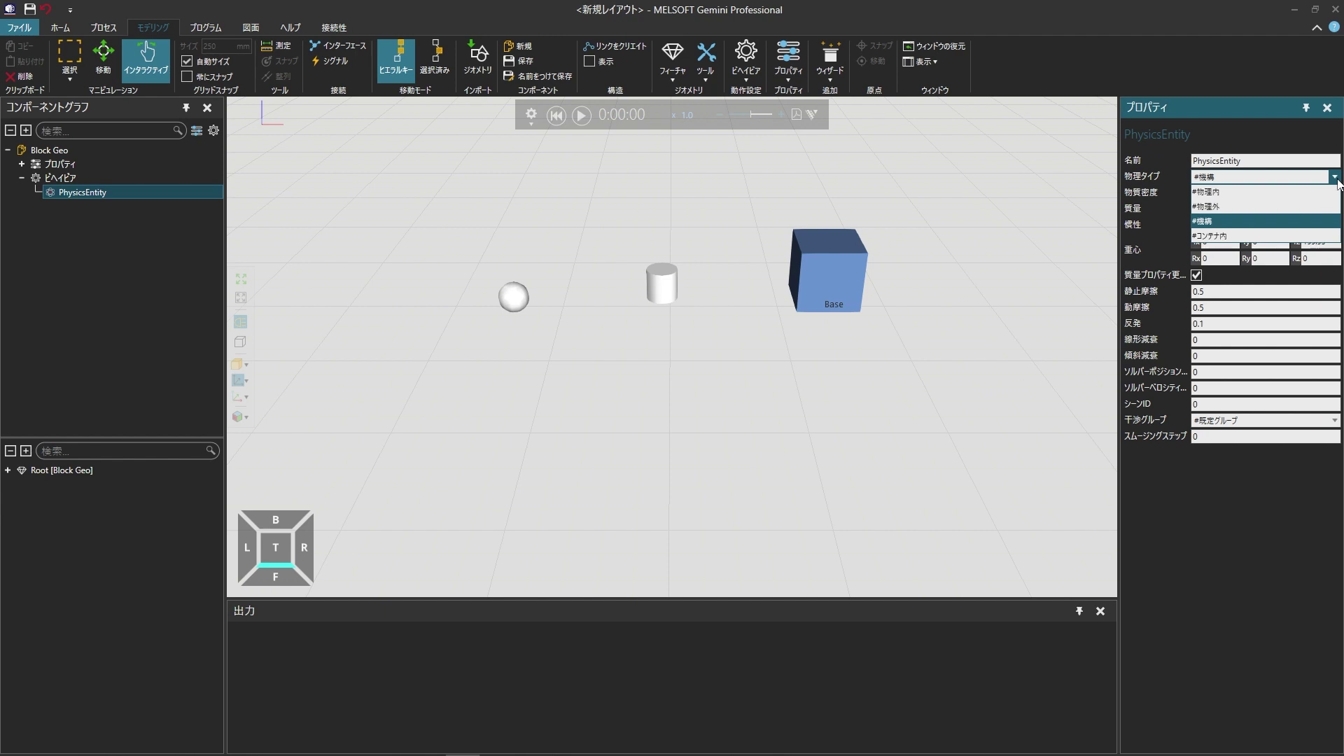
pyautogui.click(1302, 236)
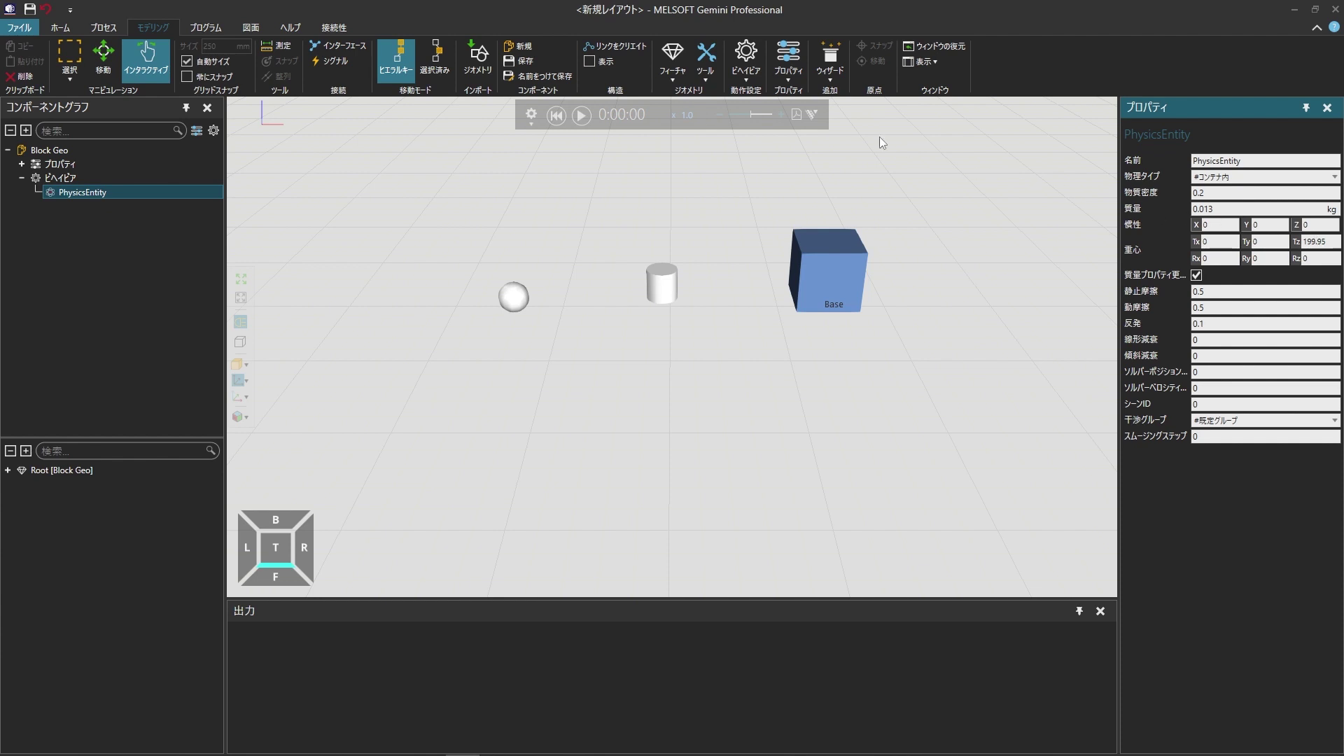
pyautogui.click(581, 117)
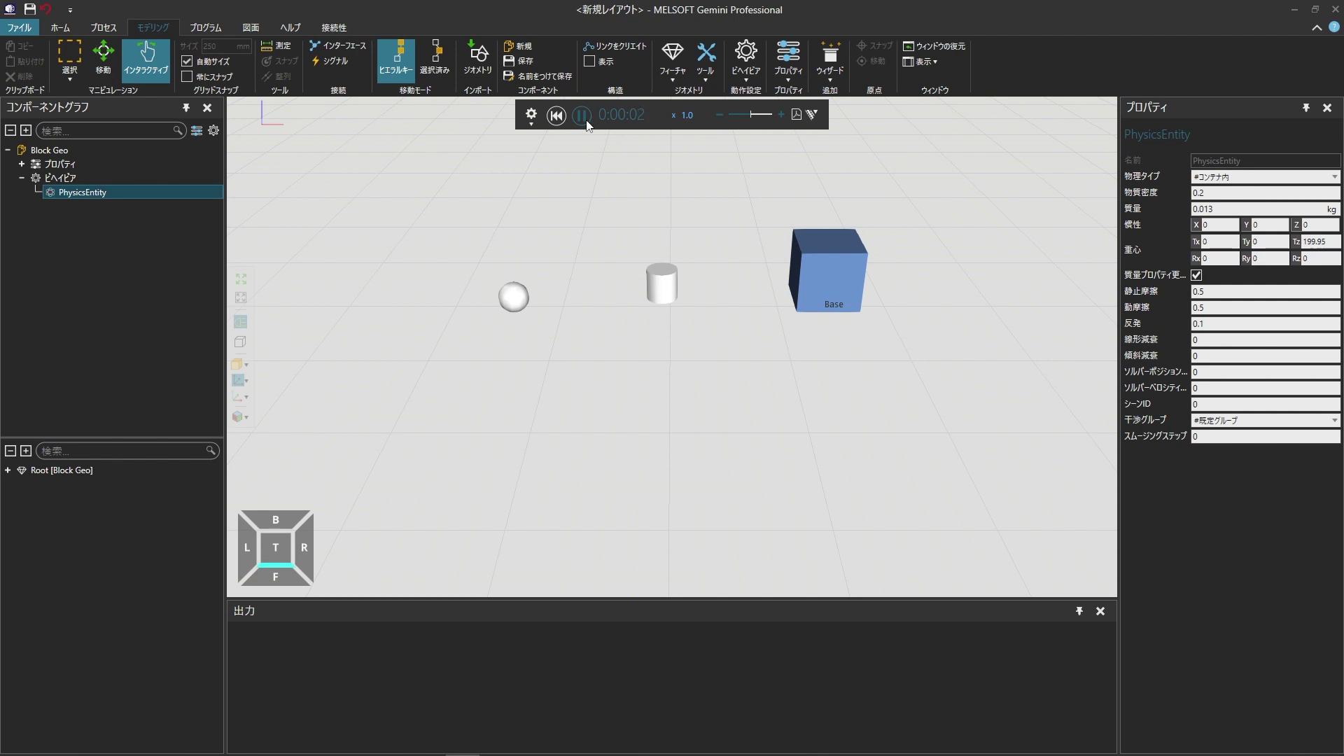
pyautogui.click(585, 119)
pyautogui.click(556, 119)
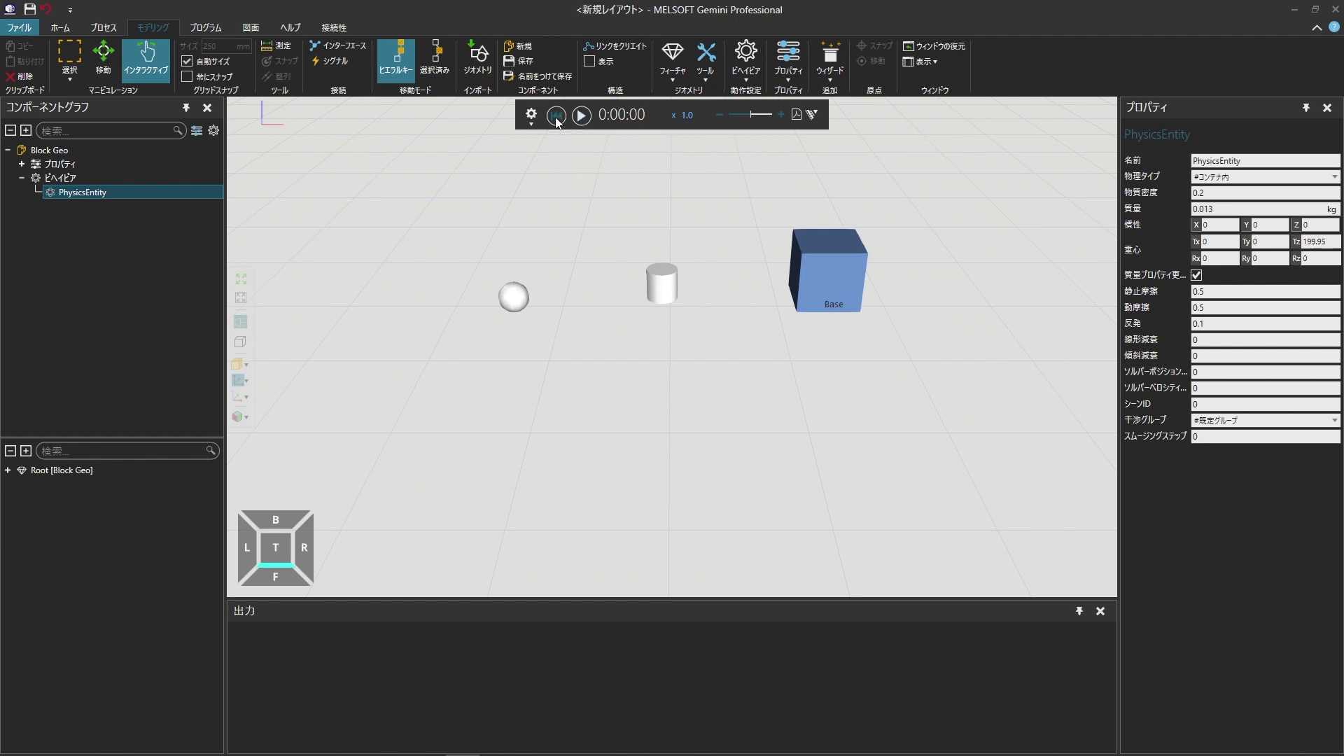
# Step: Add a physics entity (エンティティ) behavior to the cylinder and test it with a simulation run, resetting at the end
pyautogui.click(665, 281)
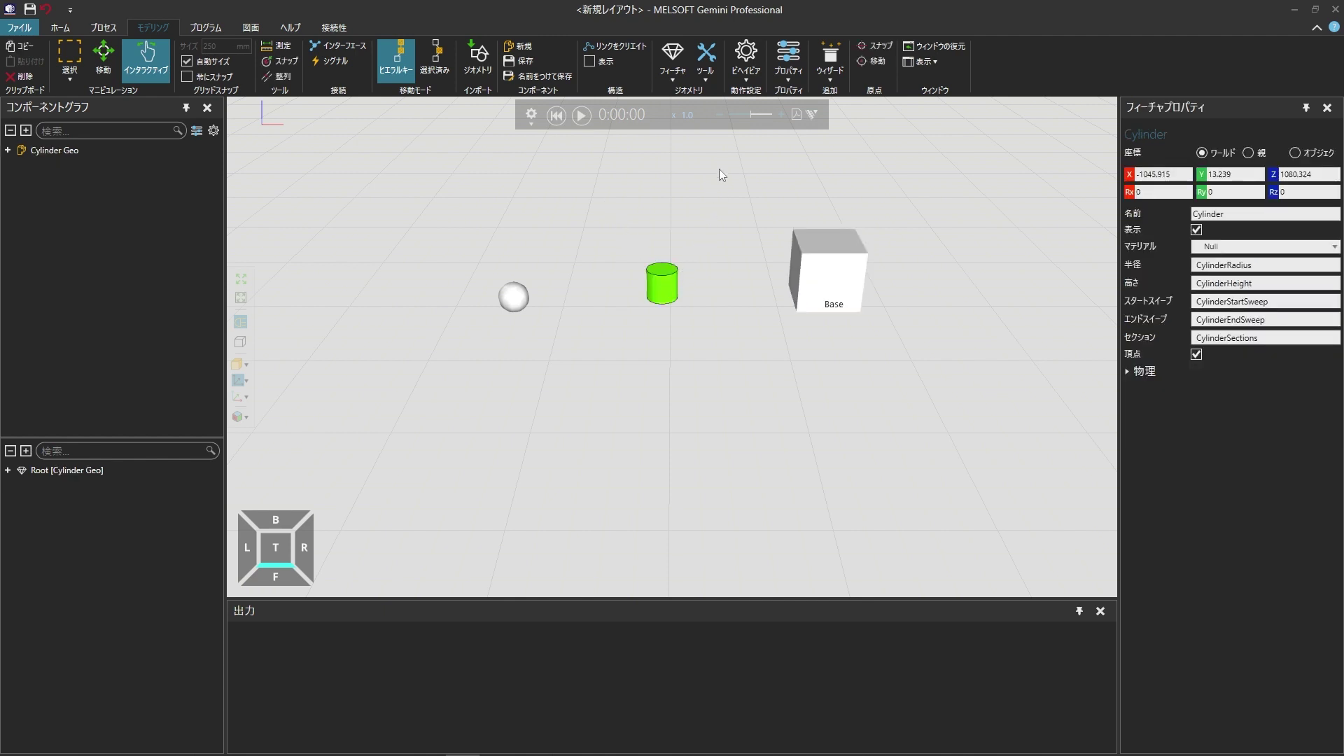
pyautogui.click(747, 70)
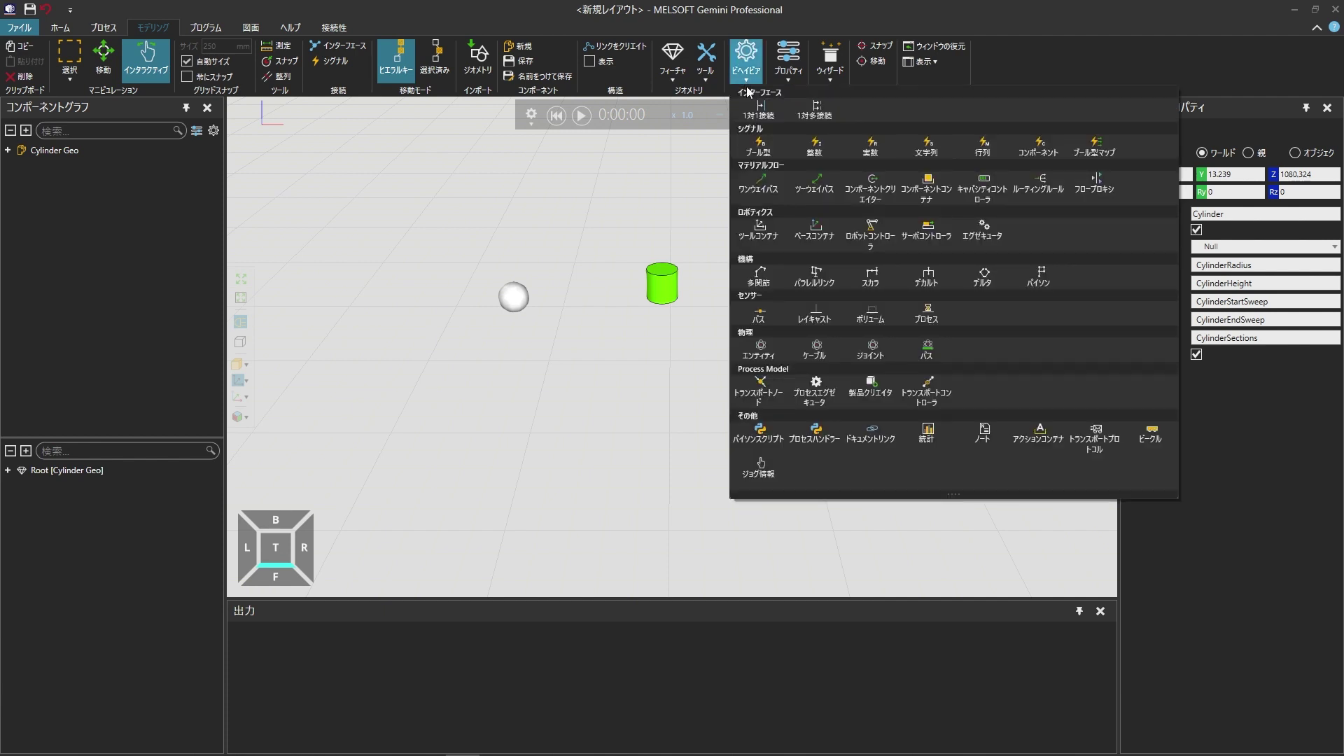
pyautogui.click(780, 355)
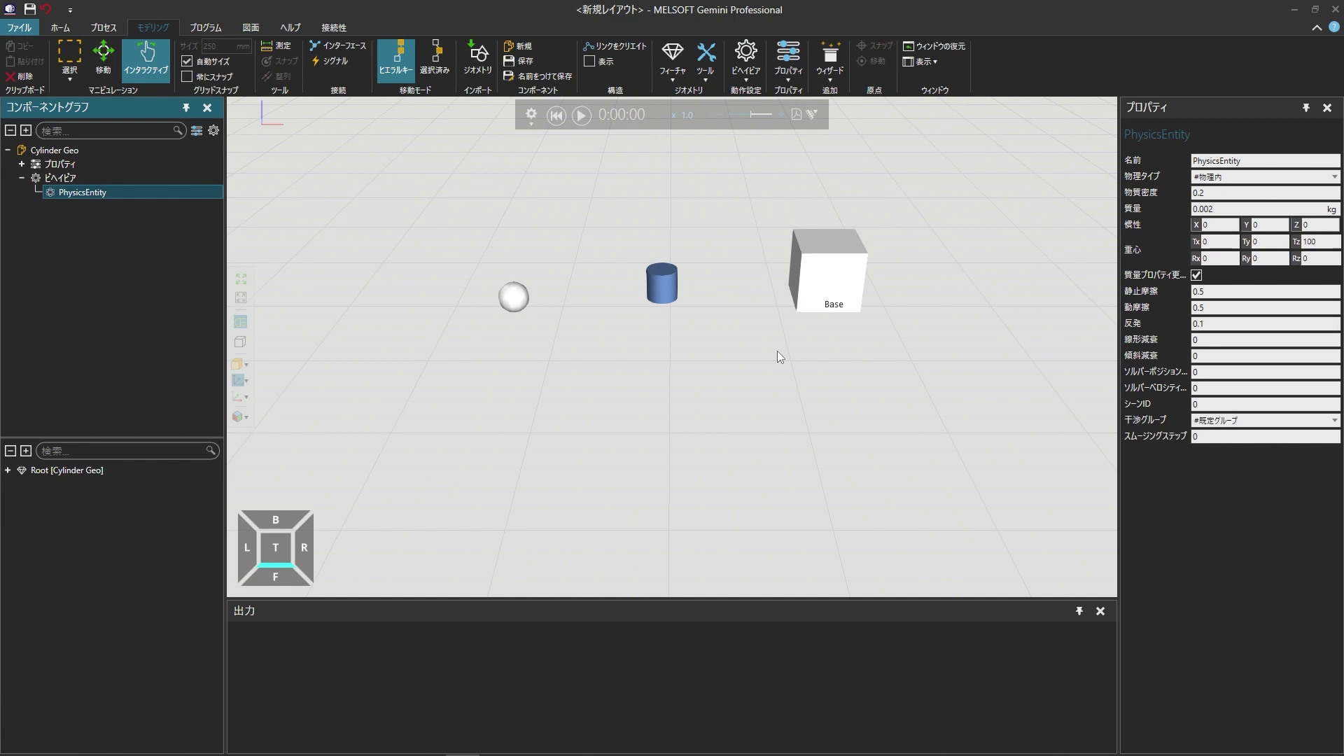
pyautogui.click(584, 114)
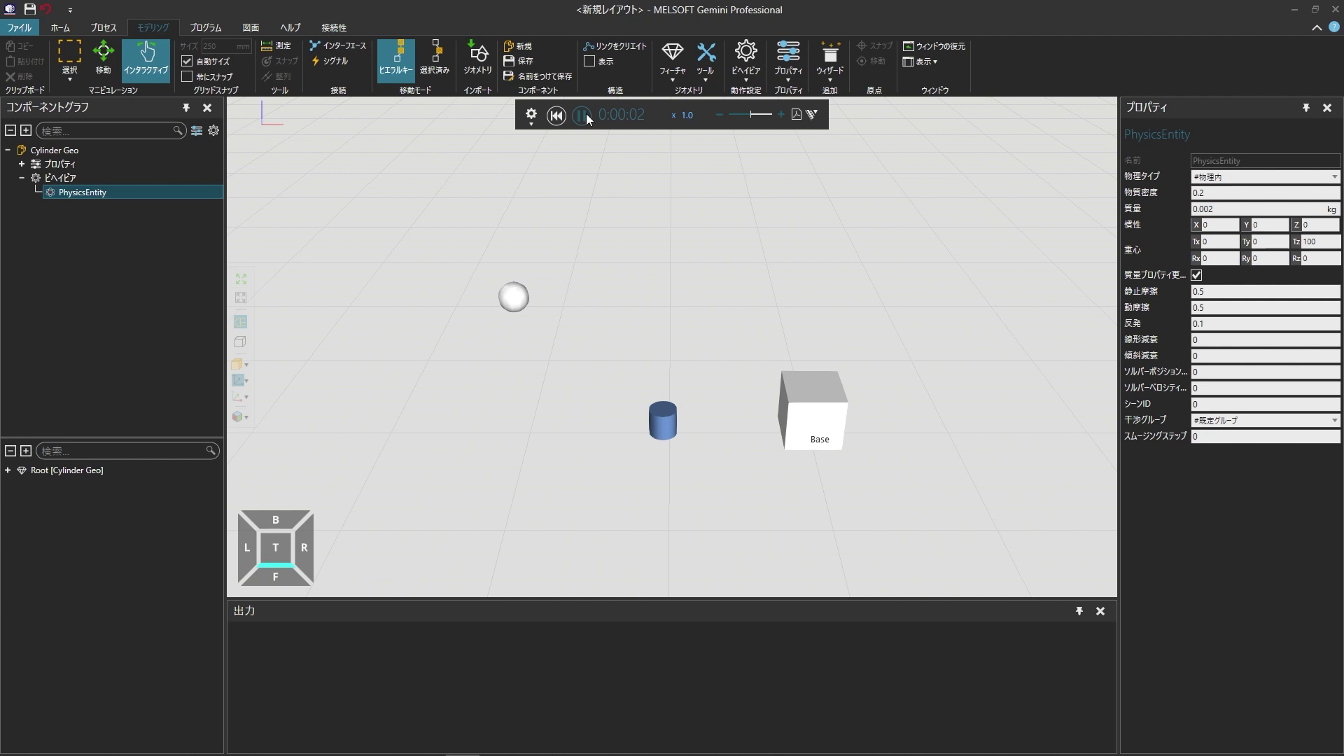
pyautogui.click(586, 115)
pyautogui.click(557, 115)
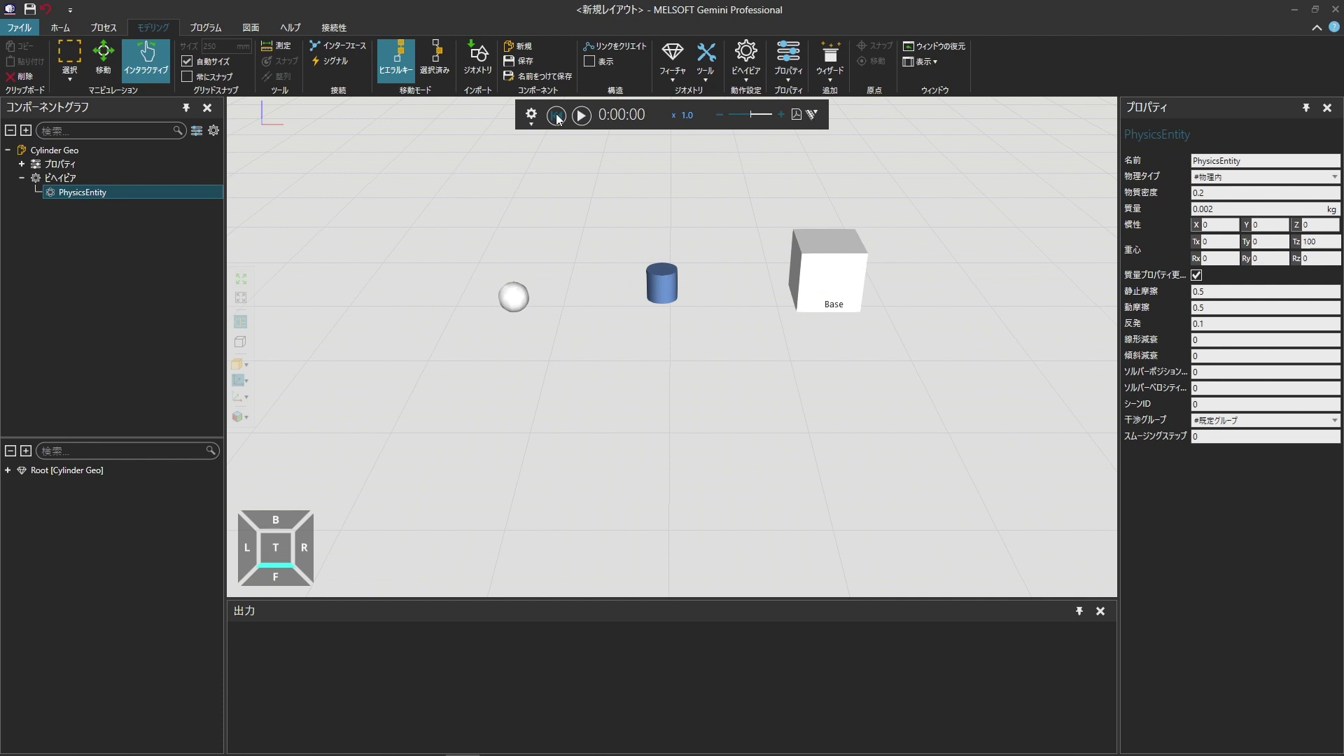
# Step: In the sphere feature's 物理 settings, try #None for 干渉 and finally set it to #Box
pyautogui.click(518, 294)
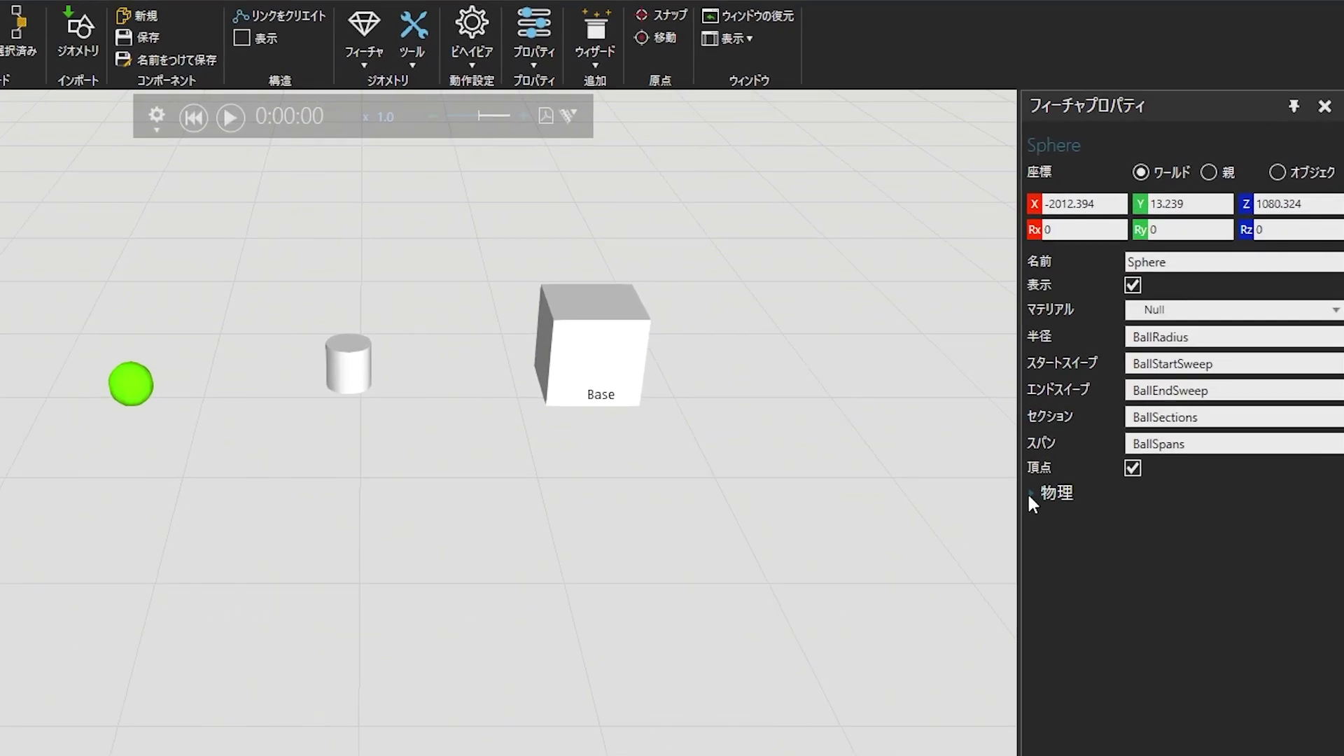
pyautogui.click(1023, 502)
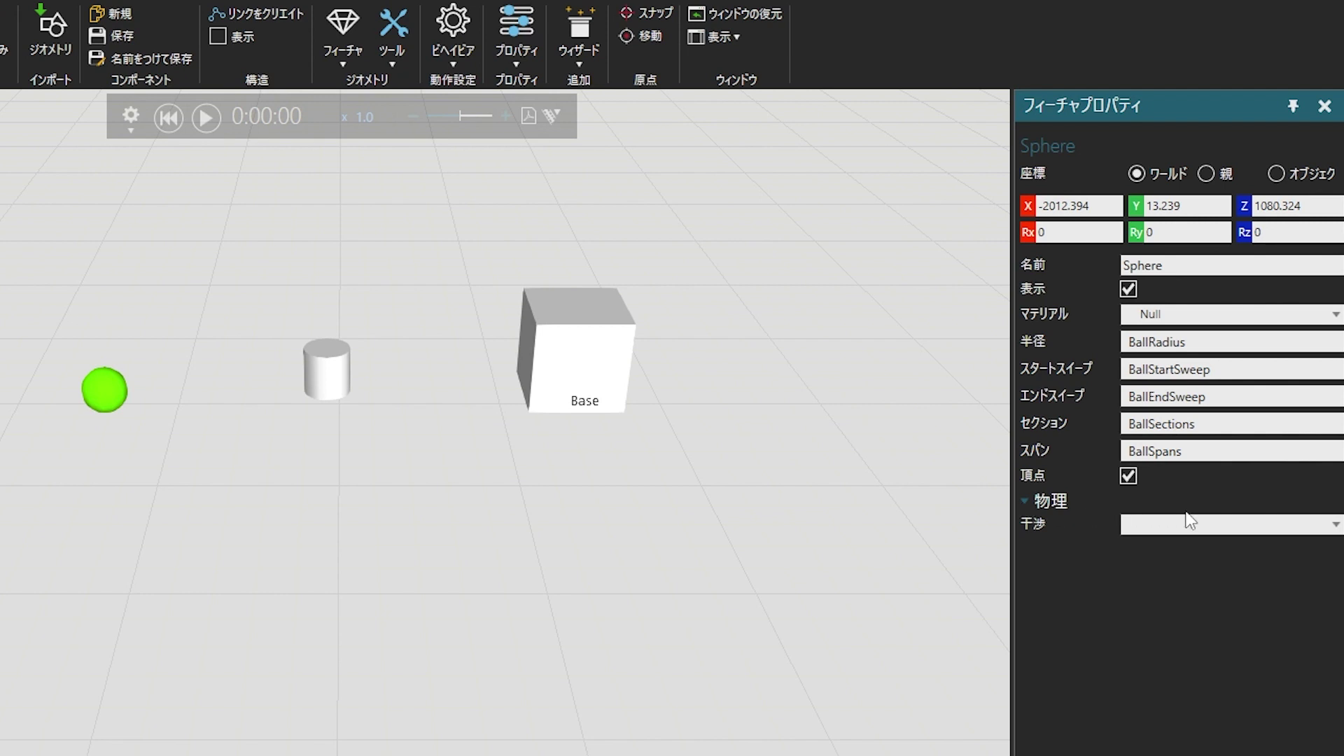
pyautogui.click(1336, 525)
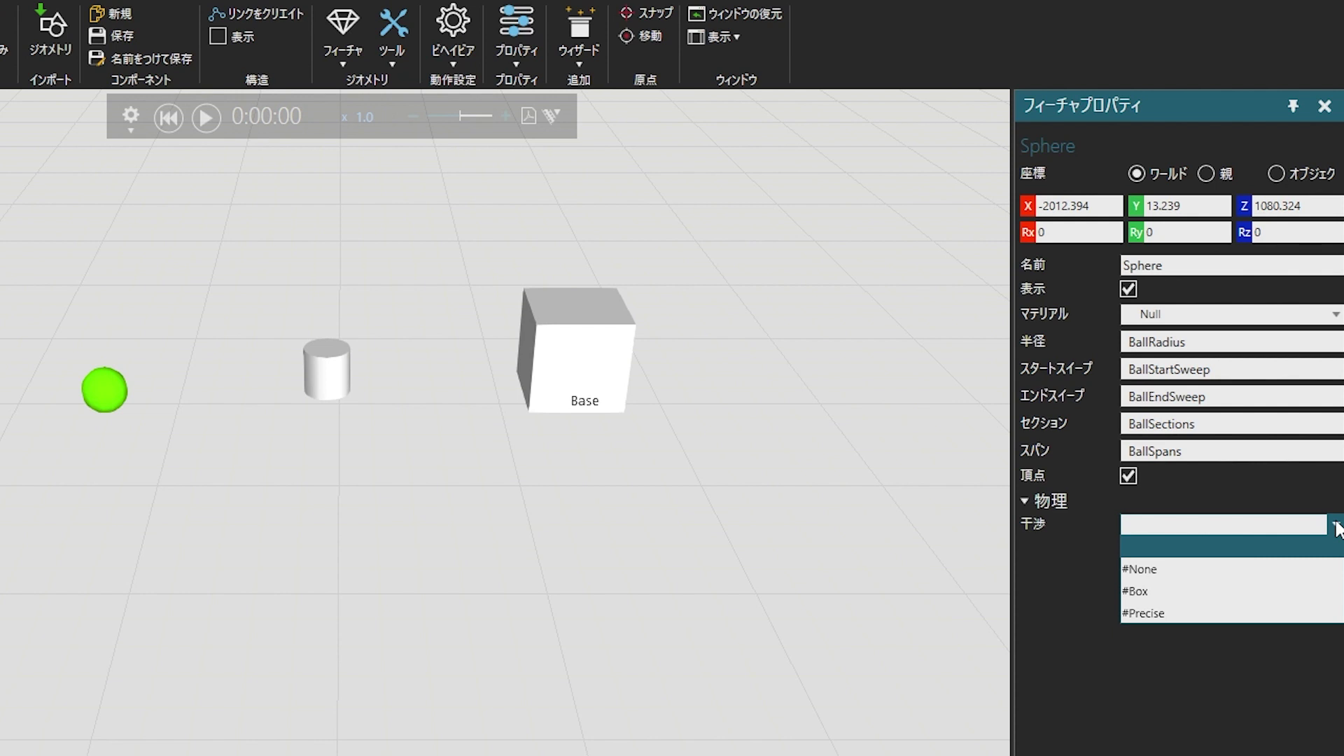
pyautogui.click(1279, 543)
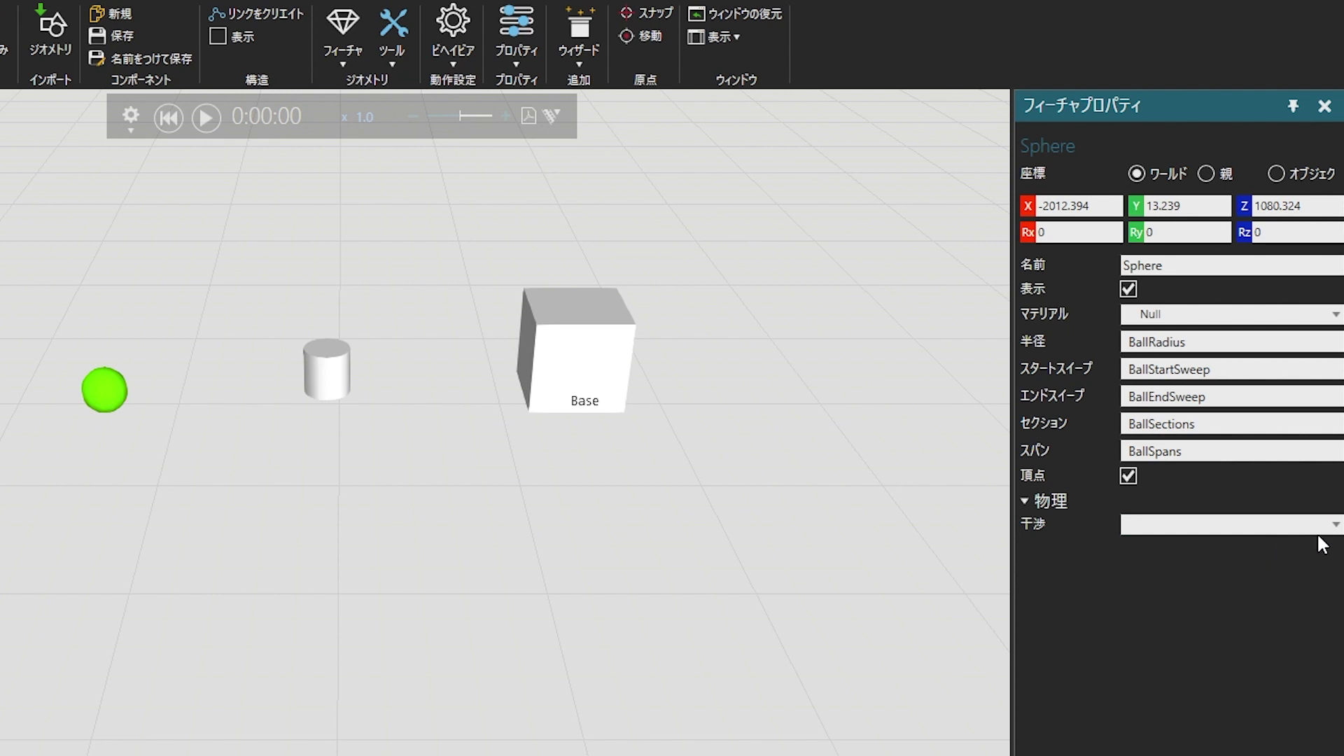
pyautogui.click(1336, 527)
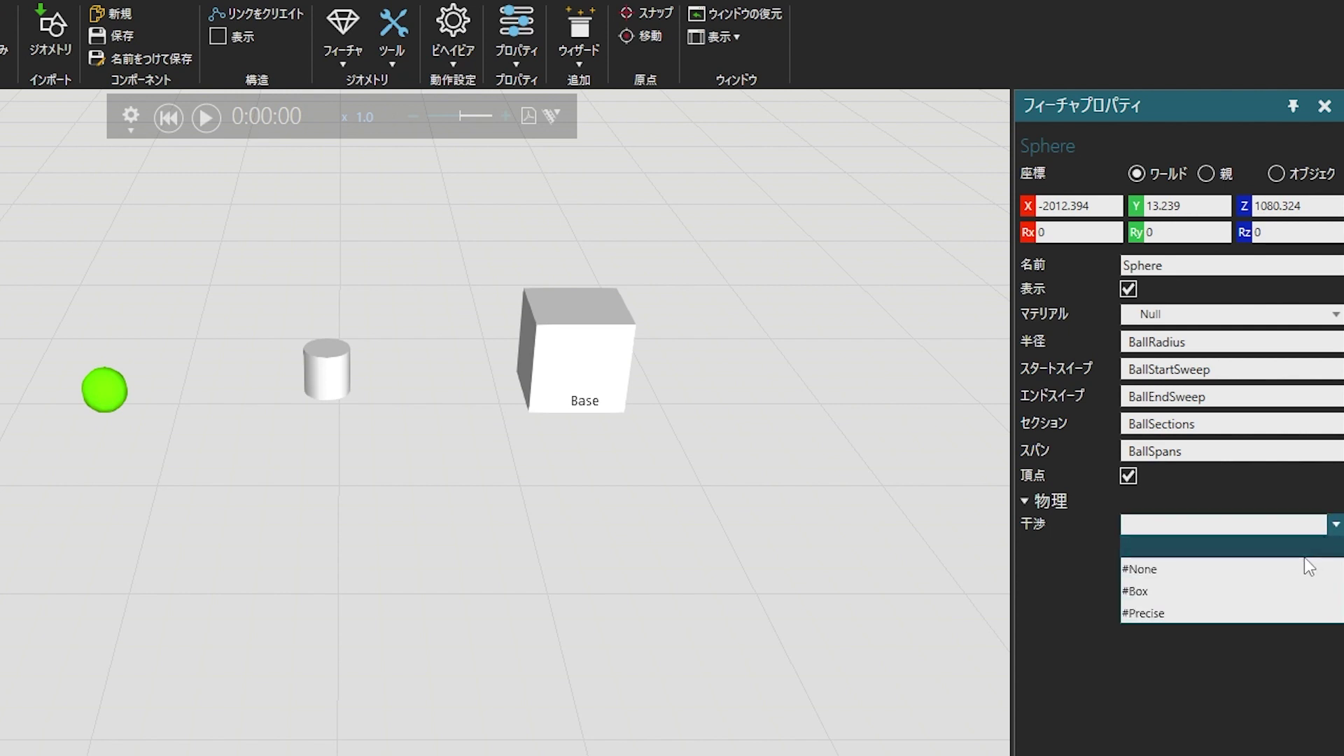
pyautogui.click(1286, 568)
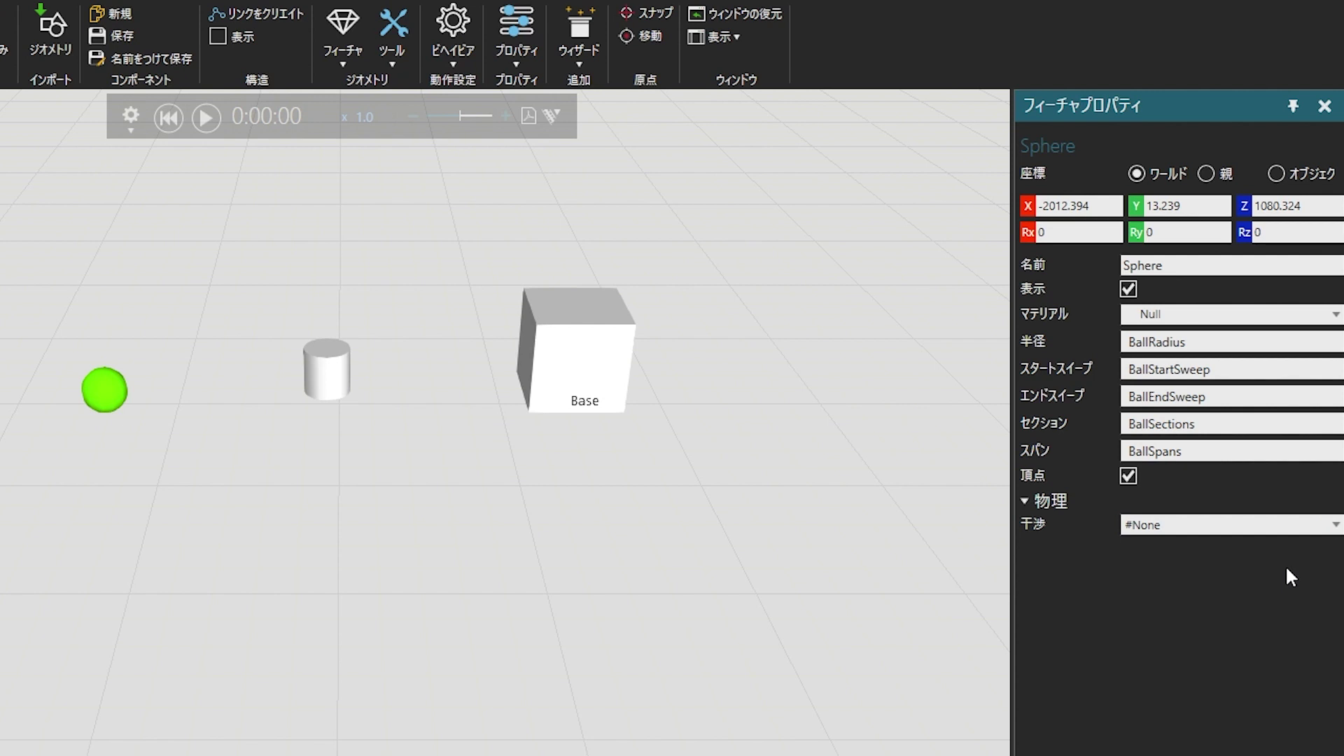
pyautogui.click(1335, 524)
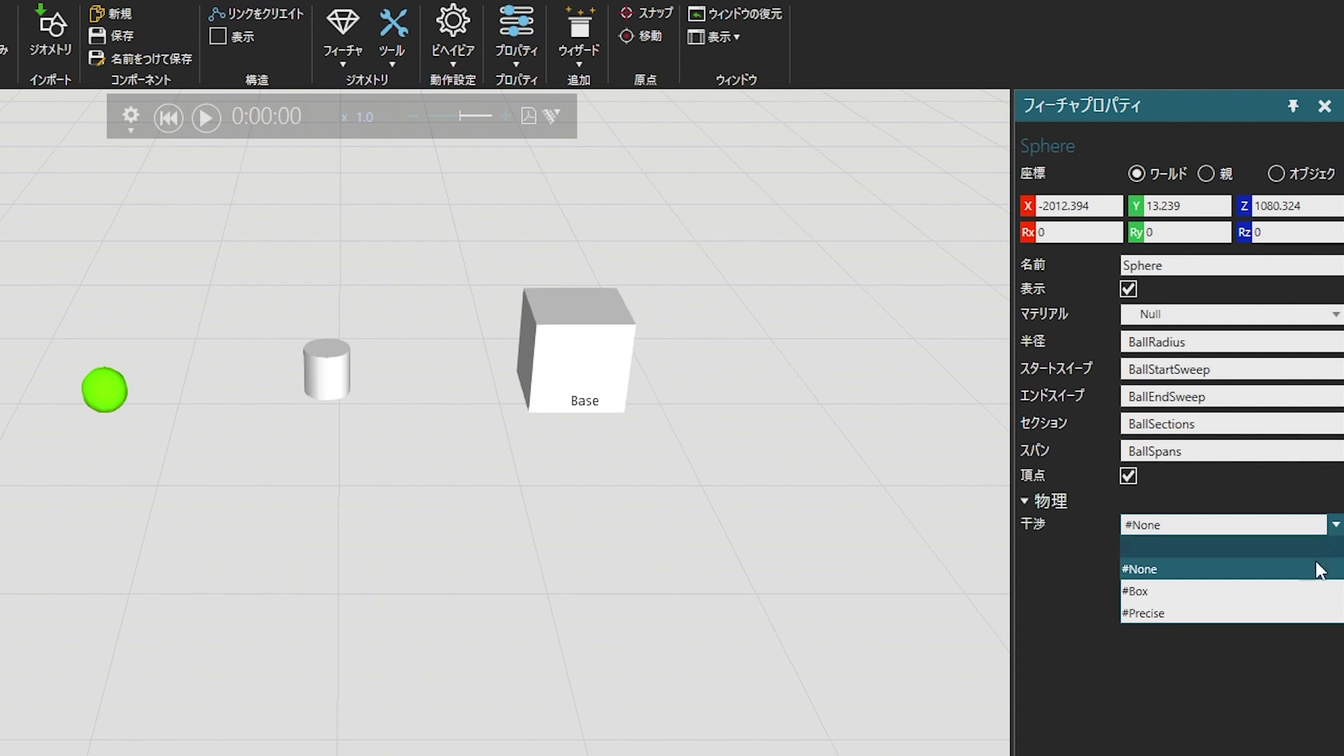
pyautogui.click(1275, 592)
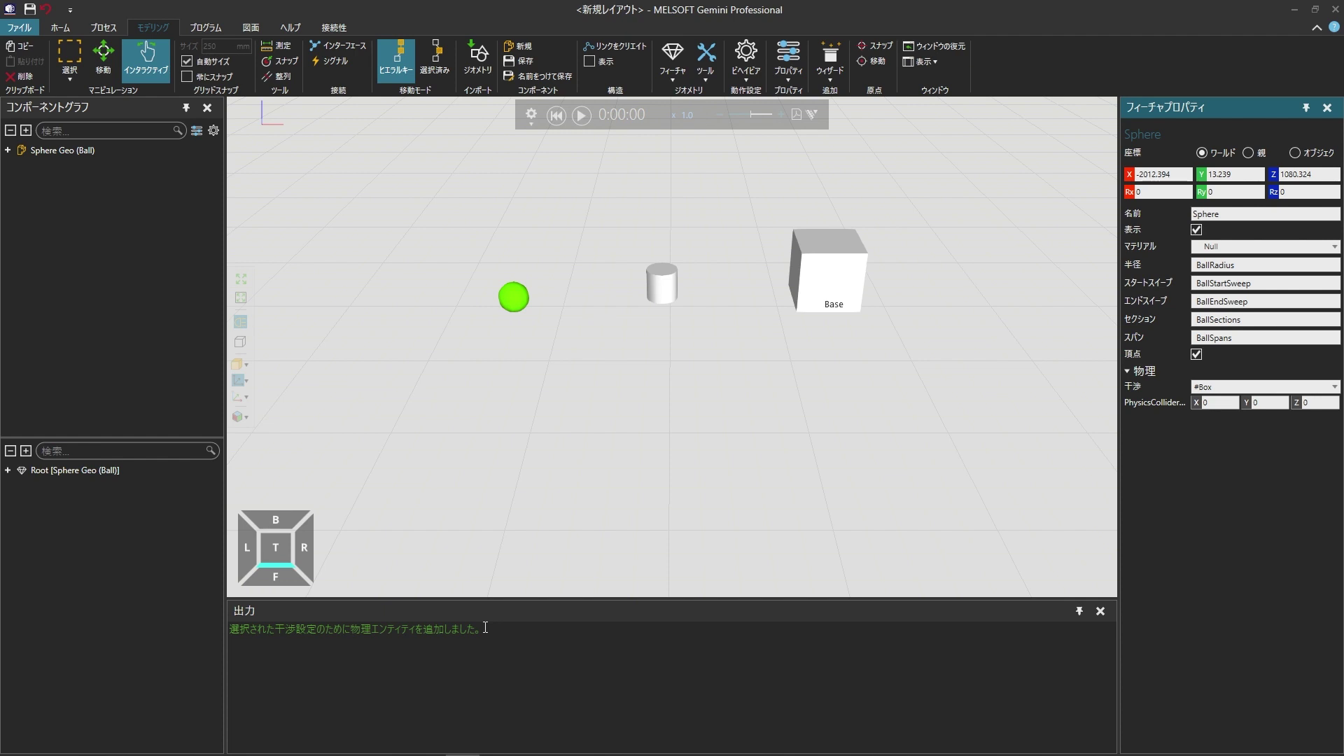
# Step: Check the PhysicsEntity properties of the Sphere Geo (Ball) component and test it with a simulation run, resetting at the end
pyautogui.click(102, 151)
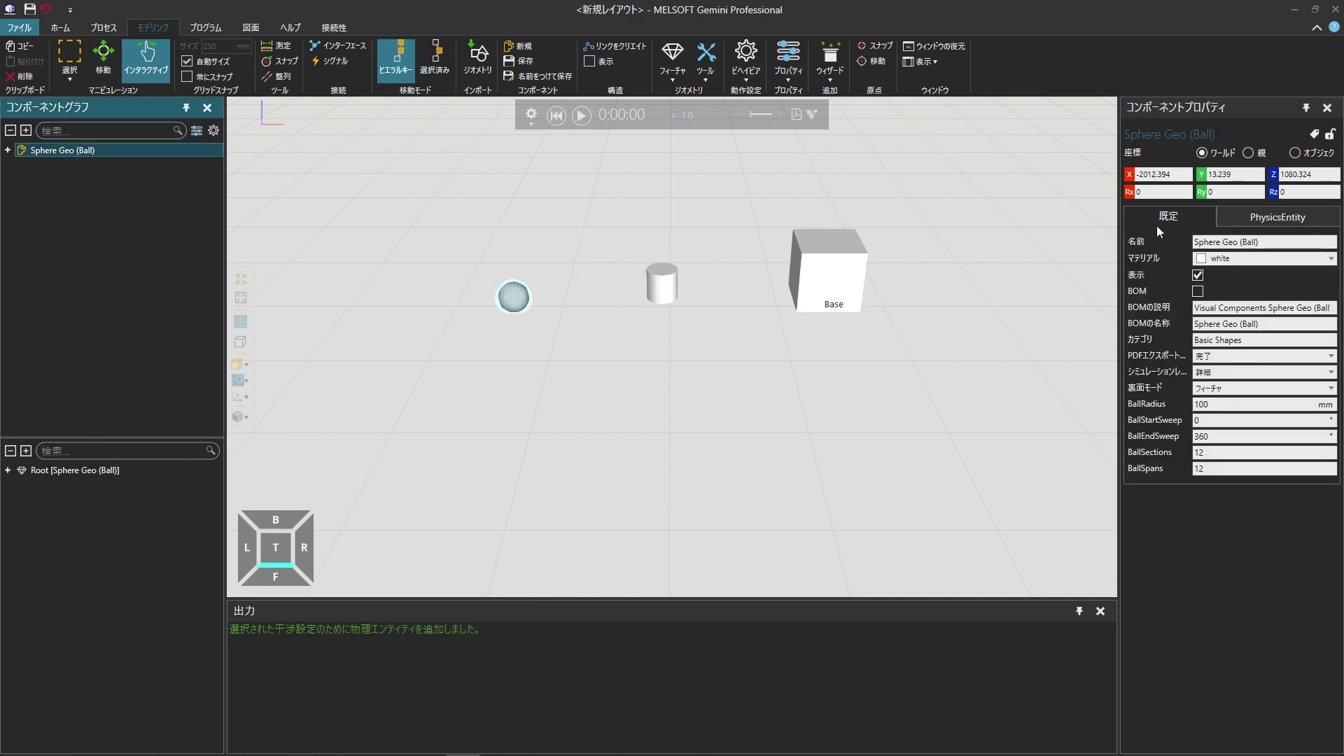
pyautogui.click(1238, 217)
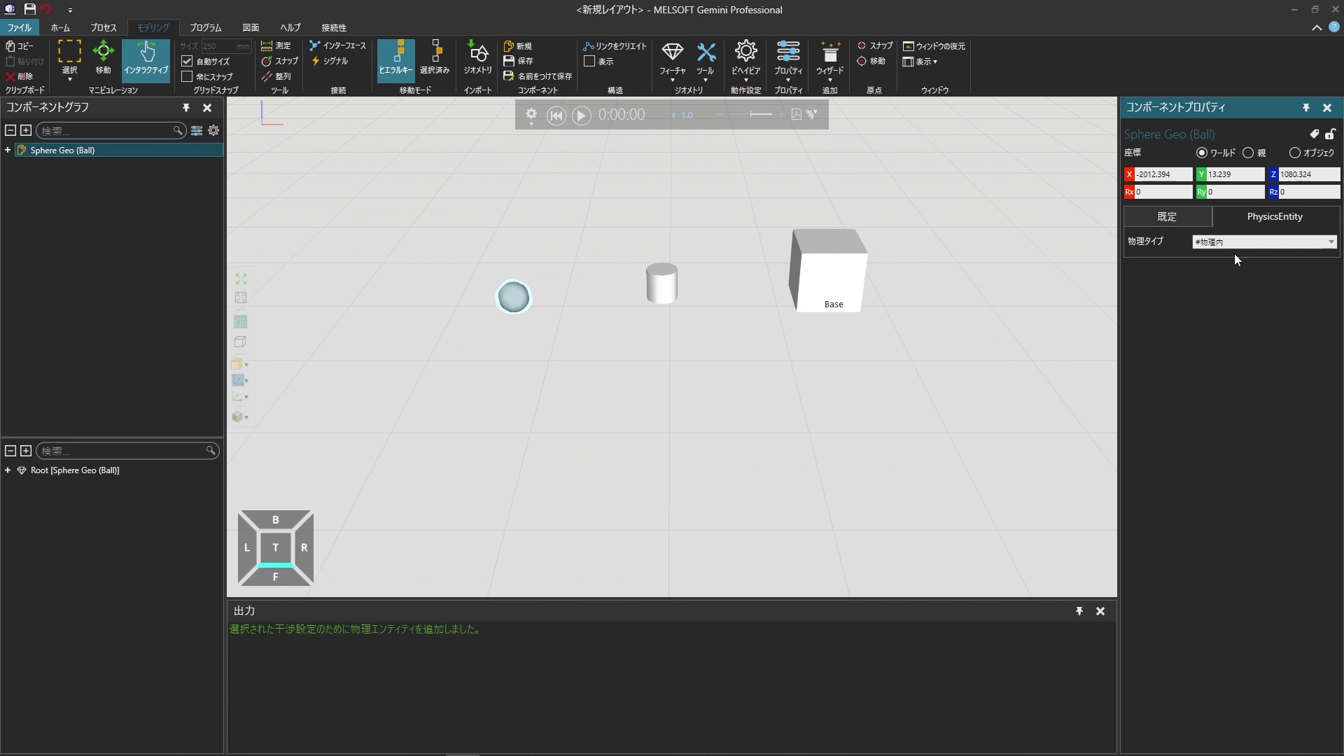
pyautogui.click(581, 117)
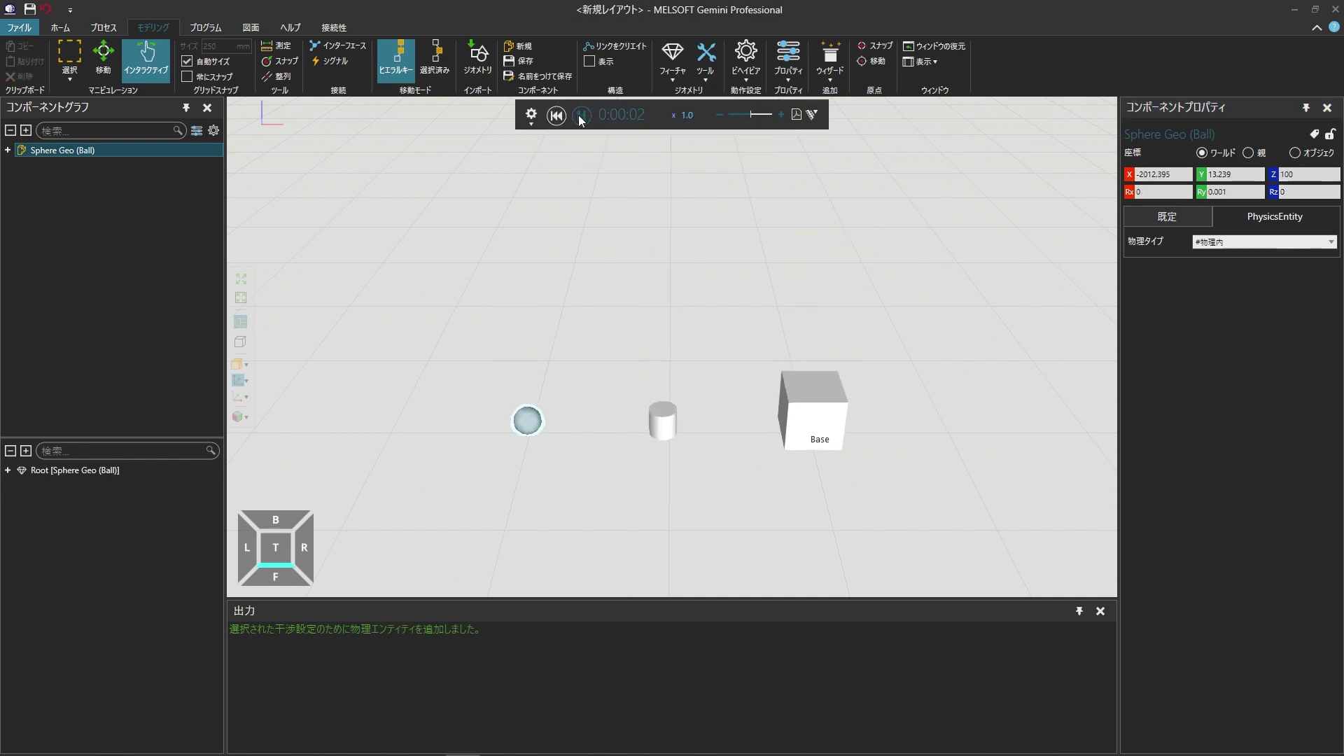
pyautogui.click(581, 116)
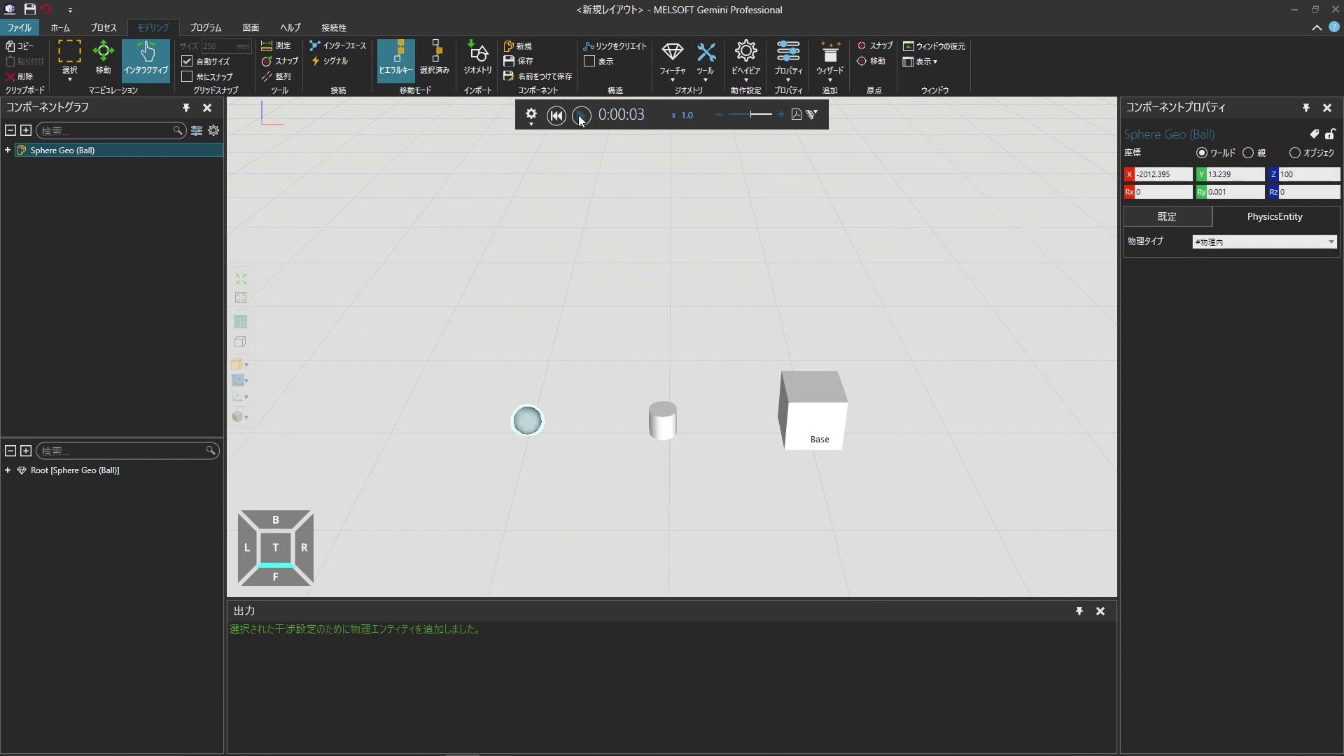
pyautogui.click(558, 118)
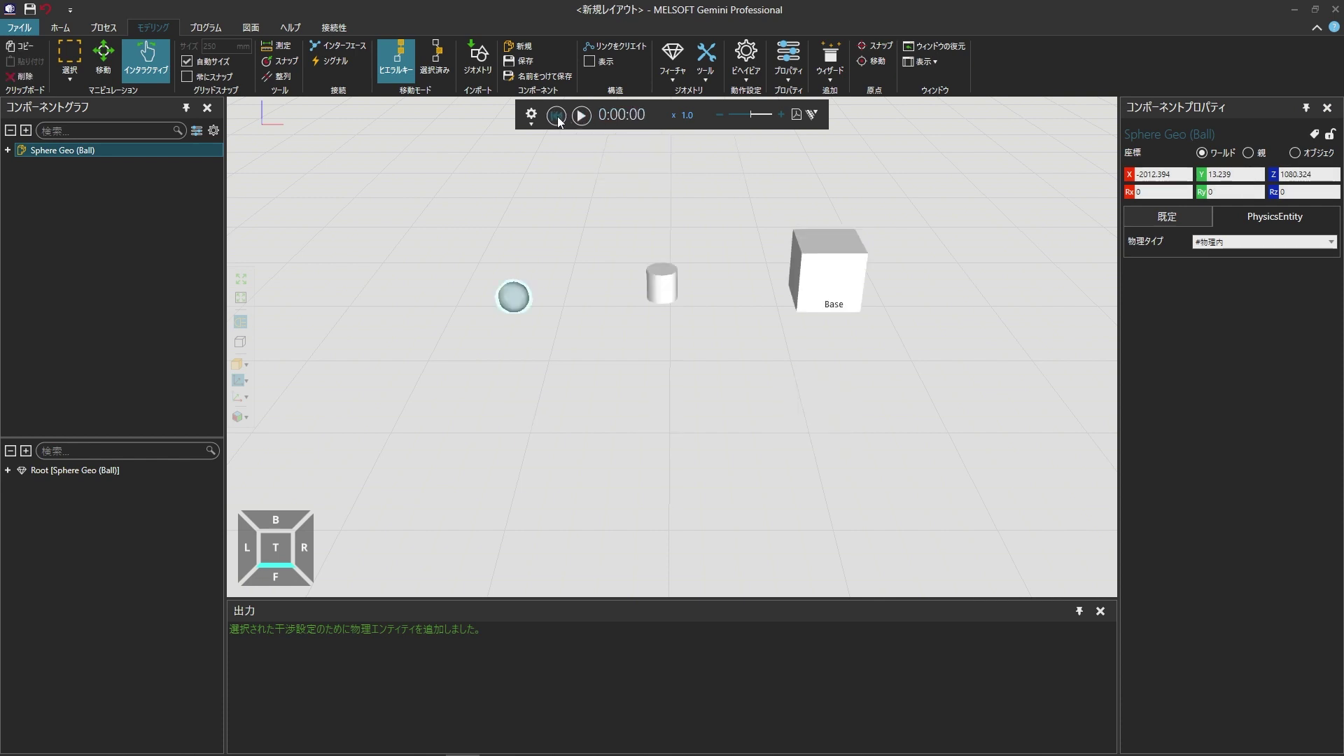
# Step: Try #Precise as the sphere feature's 干渉 setting and return it to #Box
pyautogui.click(520, 293)
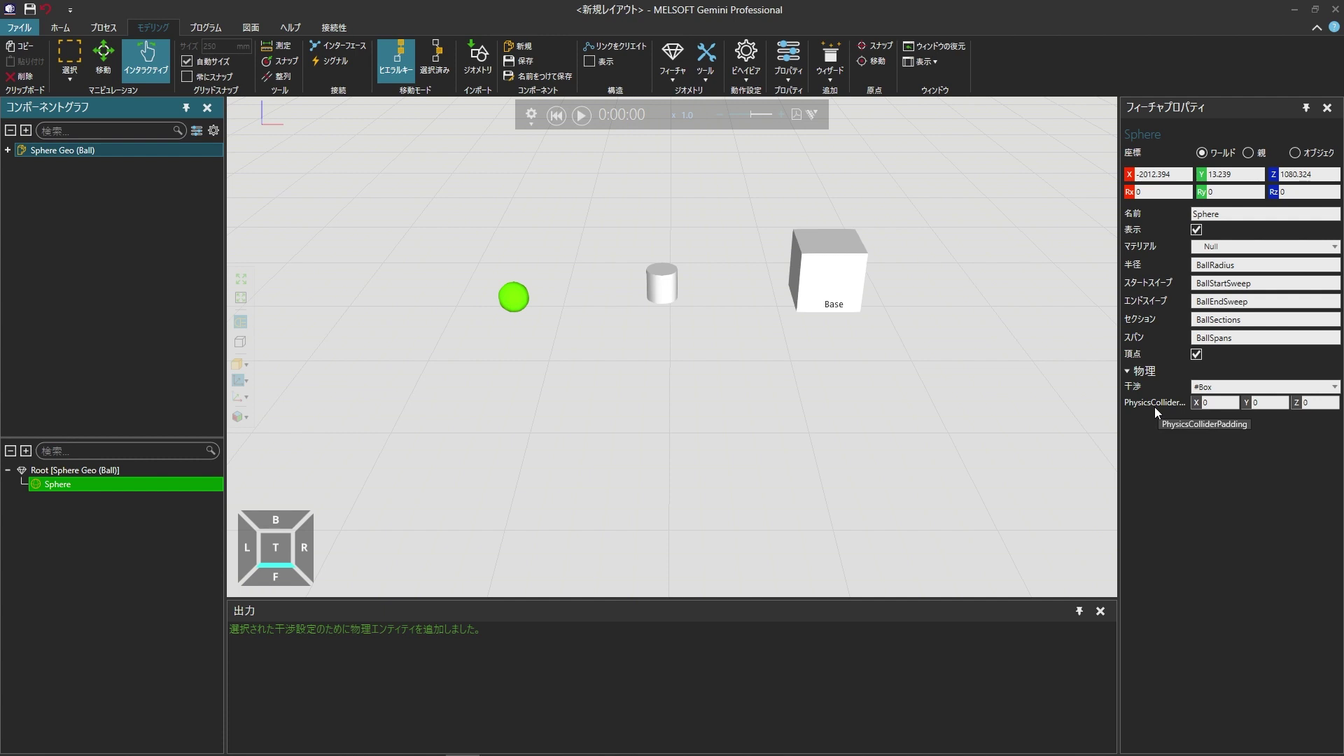
pyautogui.click(1332, 387)
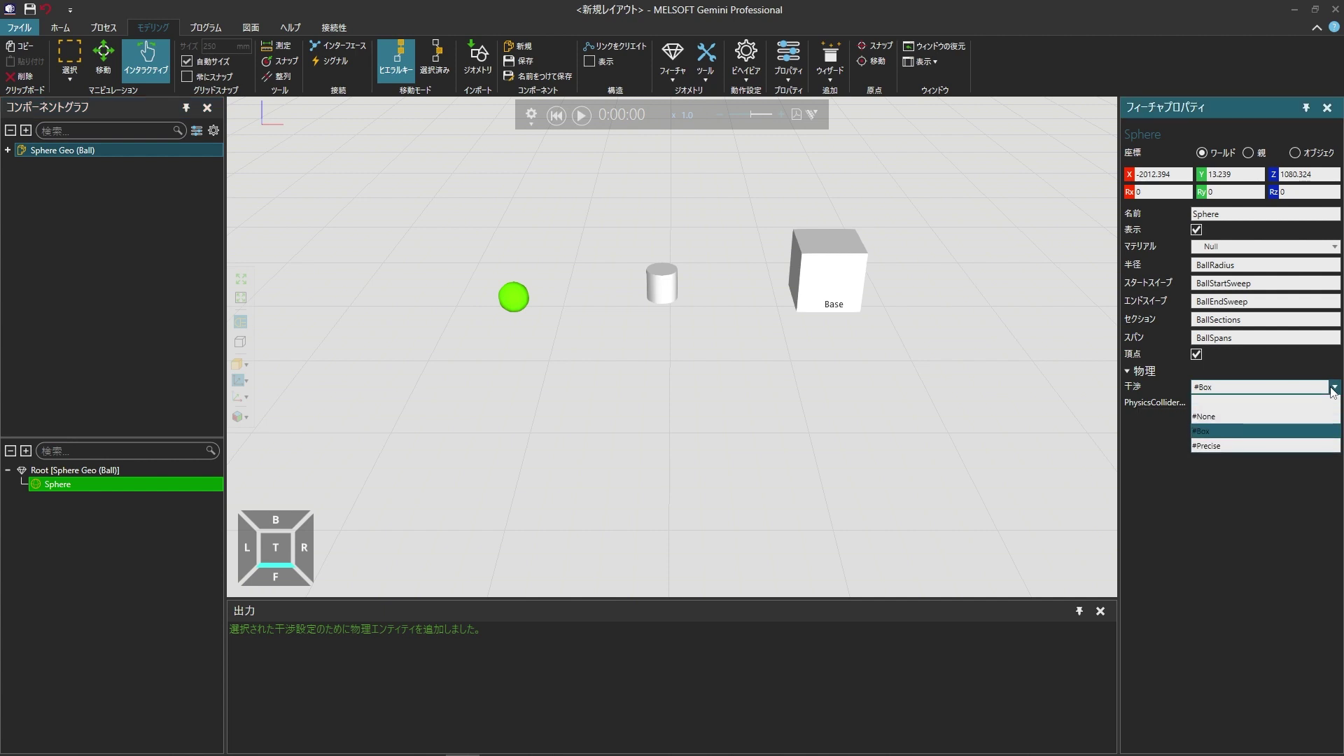
pyautogui.click(1314, 441)
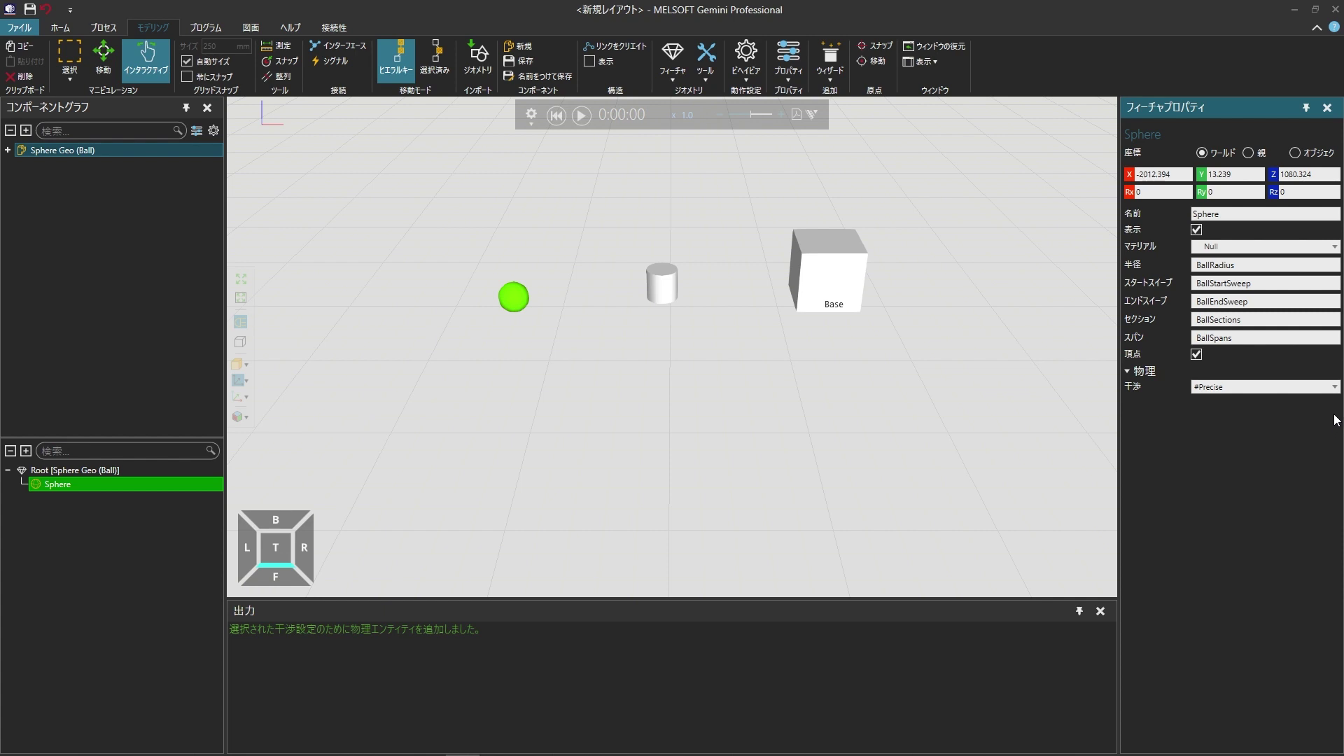
pyautogui.click(1334, 389)
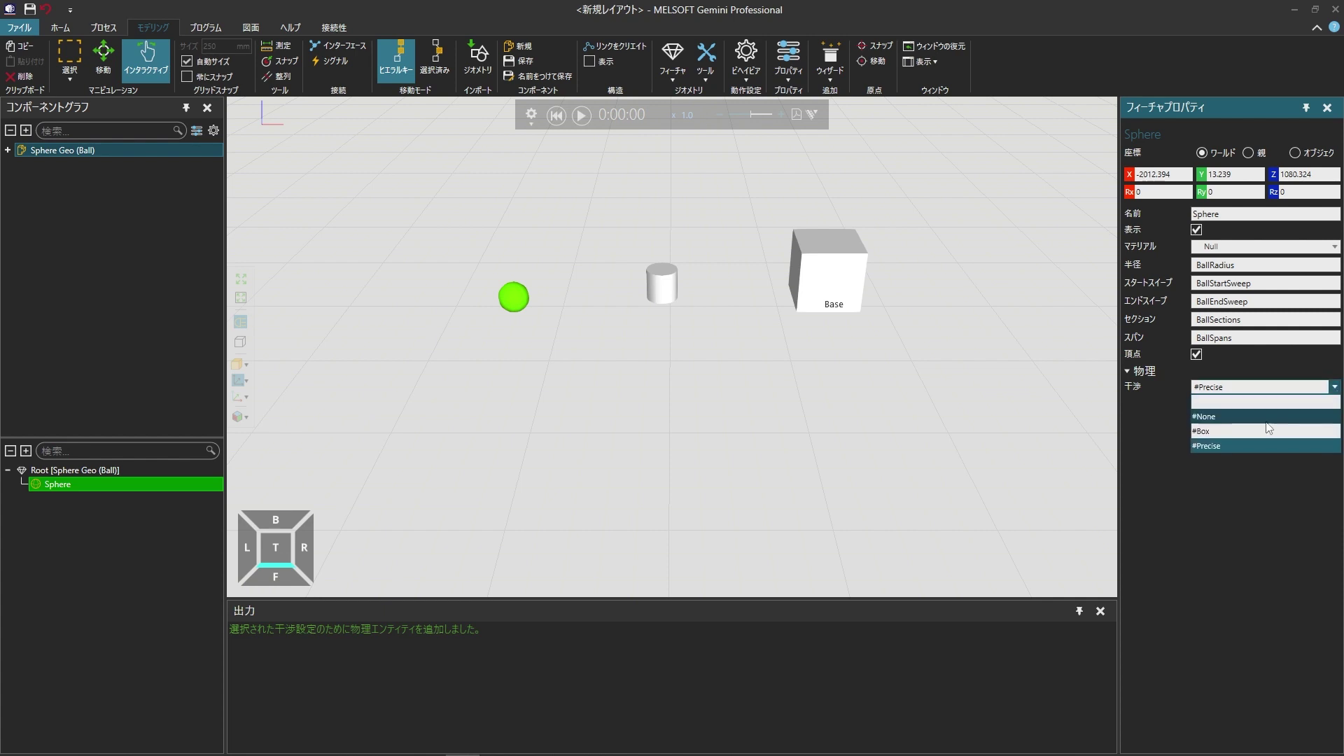
pyautogui.click(1242, 427)
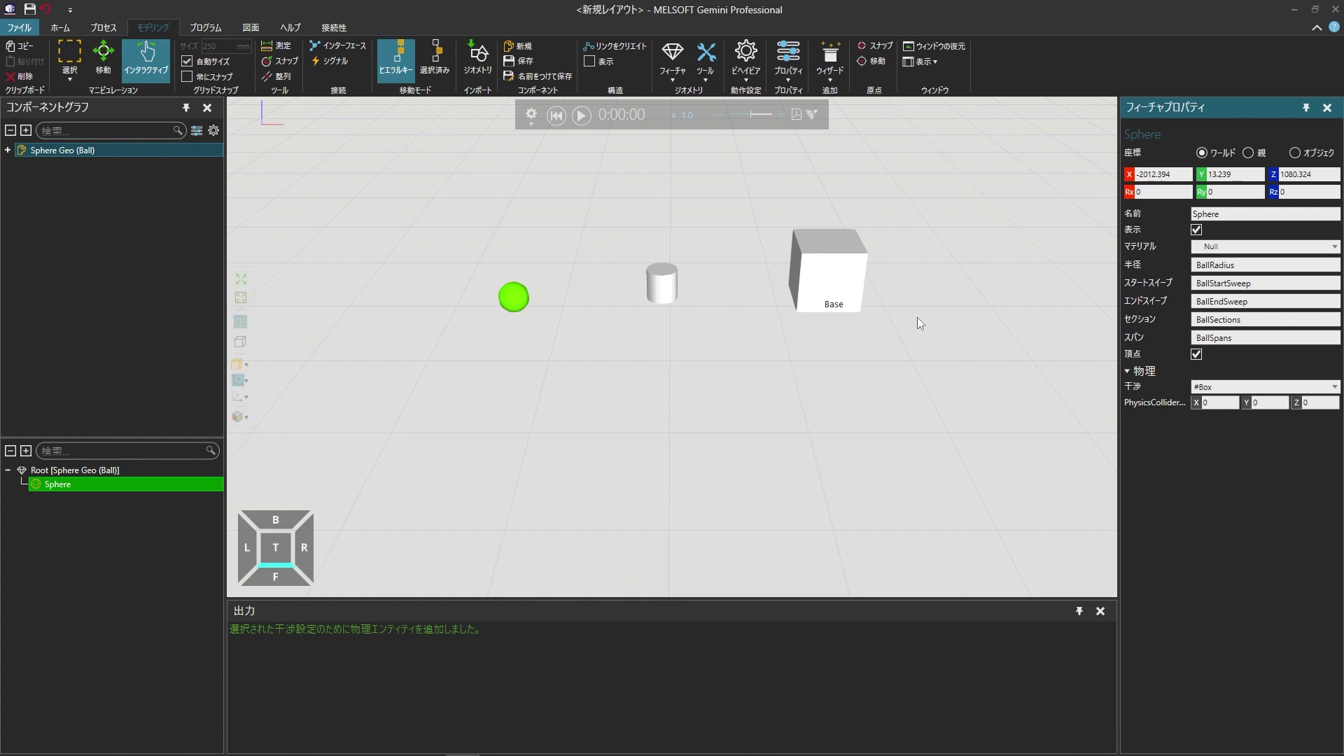
# Step: Place the Block Geo component on the floor by setting its Z coordinate to 0
pyautogui.click(834, 290)
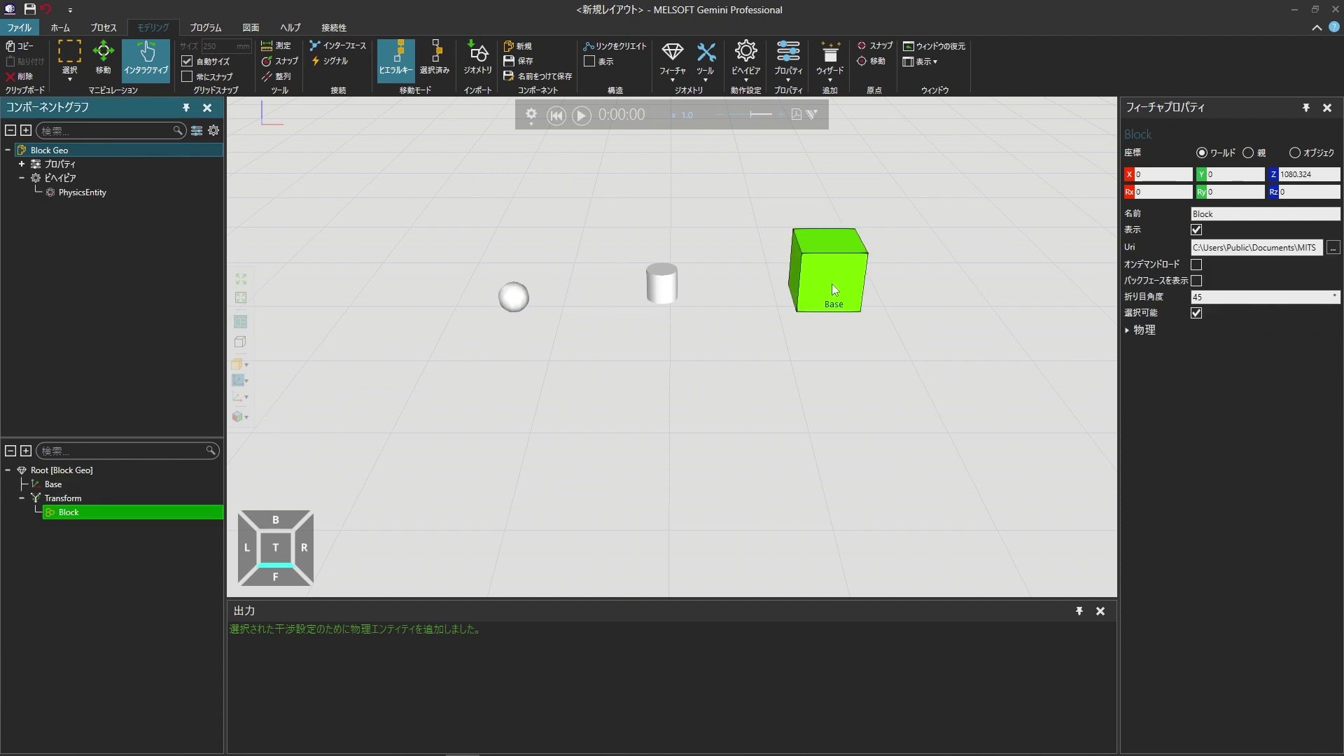
pyautogui.click(192, 150)
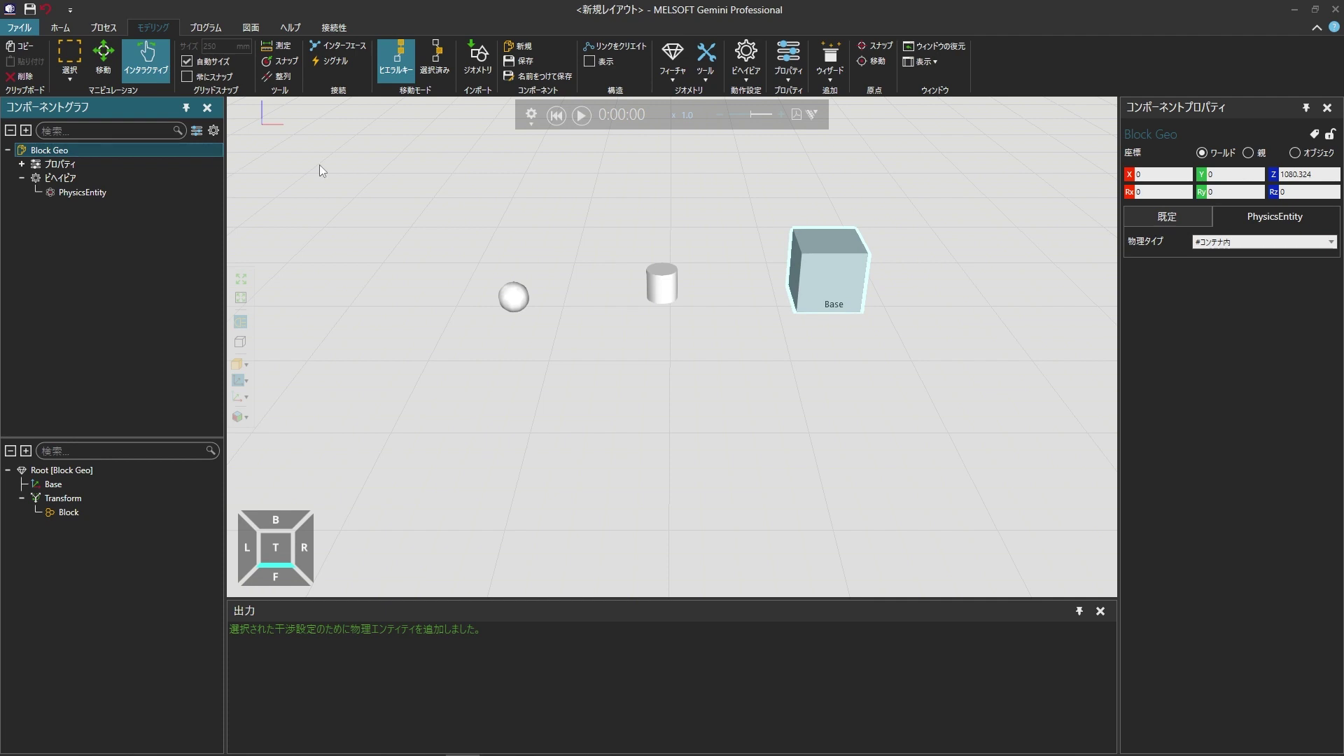
pyautogui.click(1325, 173)
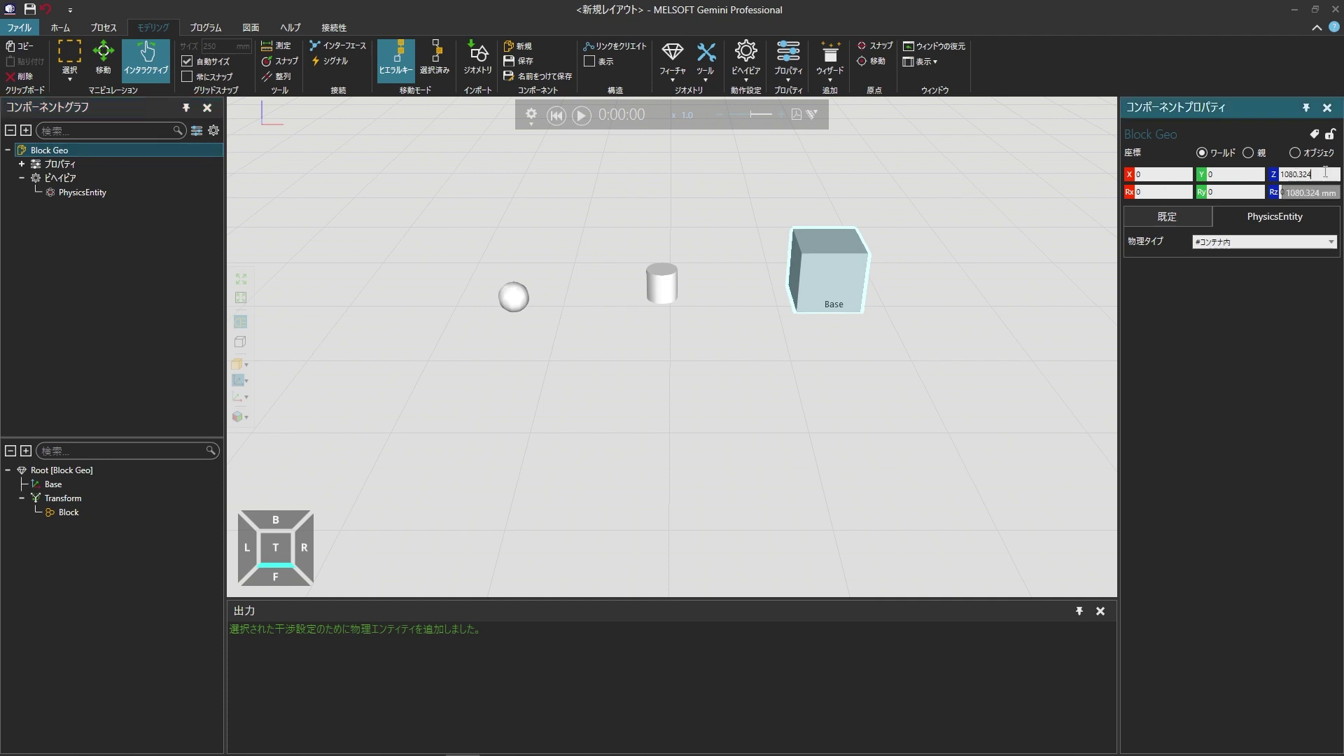
pyautogui.doubleClick(1325, 173)
pyautogui.write('0')
pyautogui.press('Return')
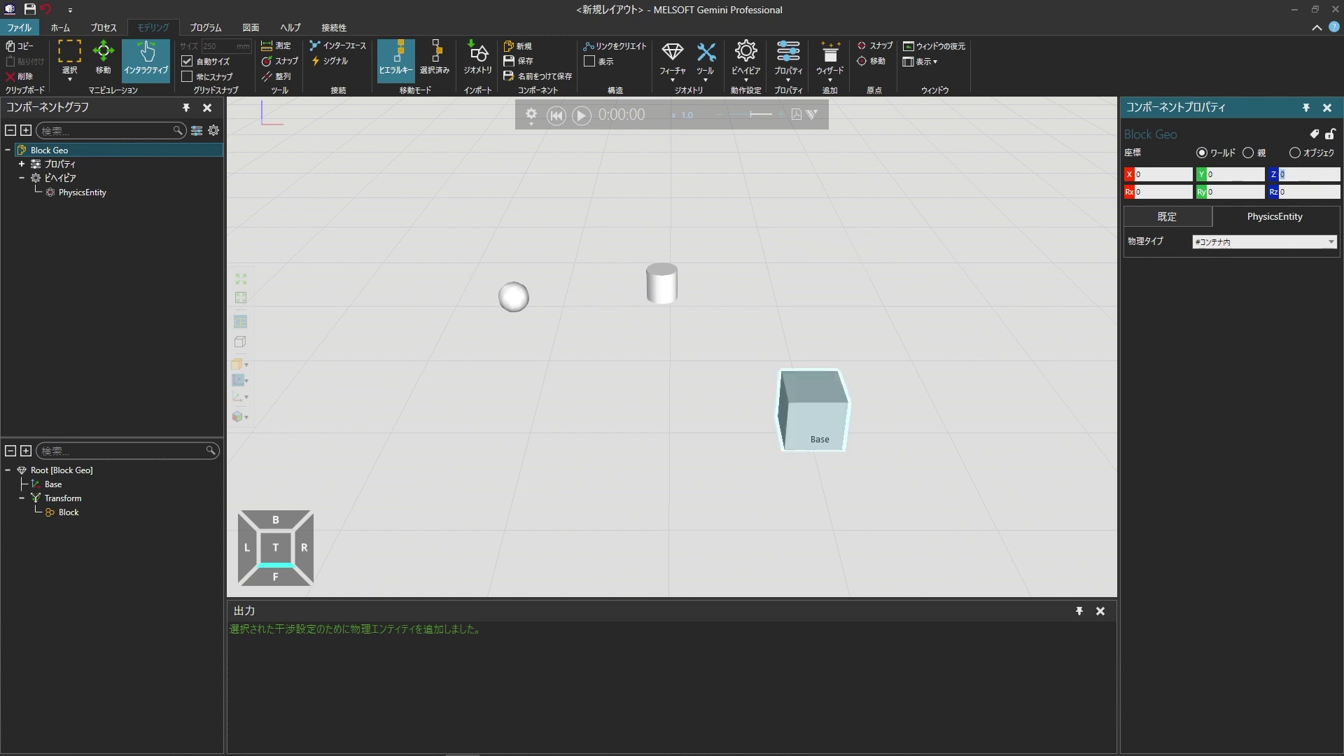
# Step: Move the Sphere Geo (Ball) component along X to about 11 mm so it hangs centred above the block
pyautogui.click(514, 297)
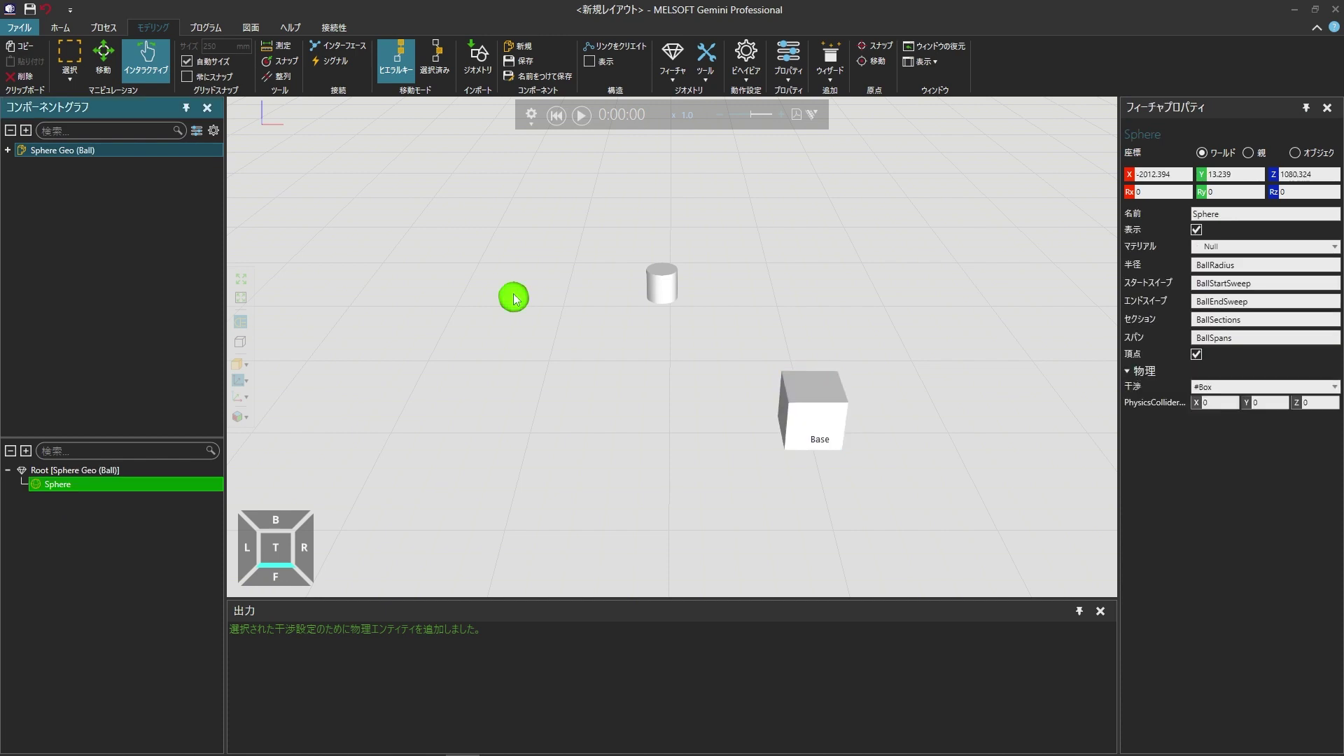
pyautogui.click(203, 152)
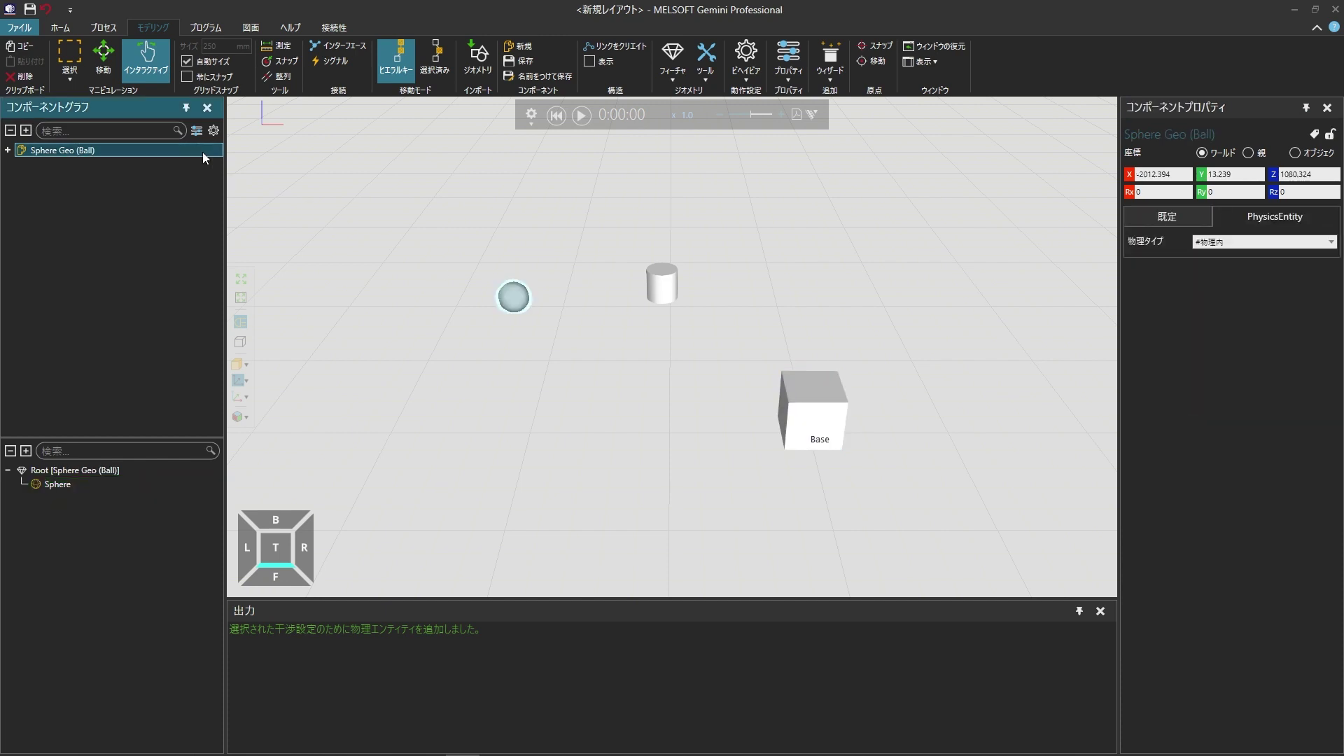
pyautogui.click(112, 65)
pyautogui.moveTo(608, 298); pyautogui.dragTo(910, 334)
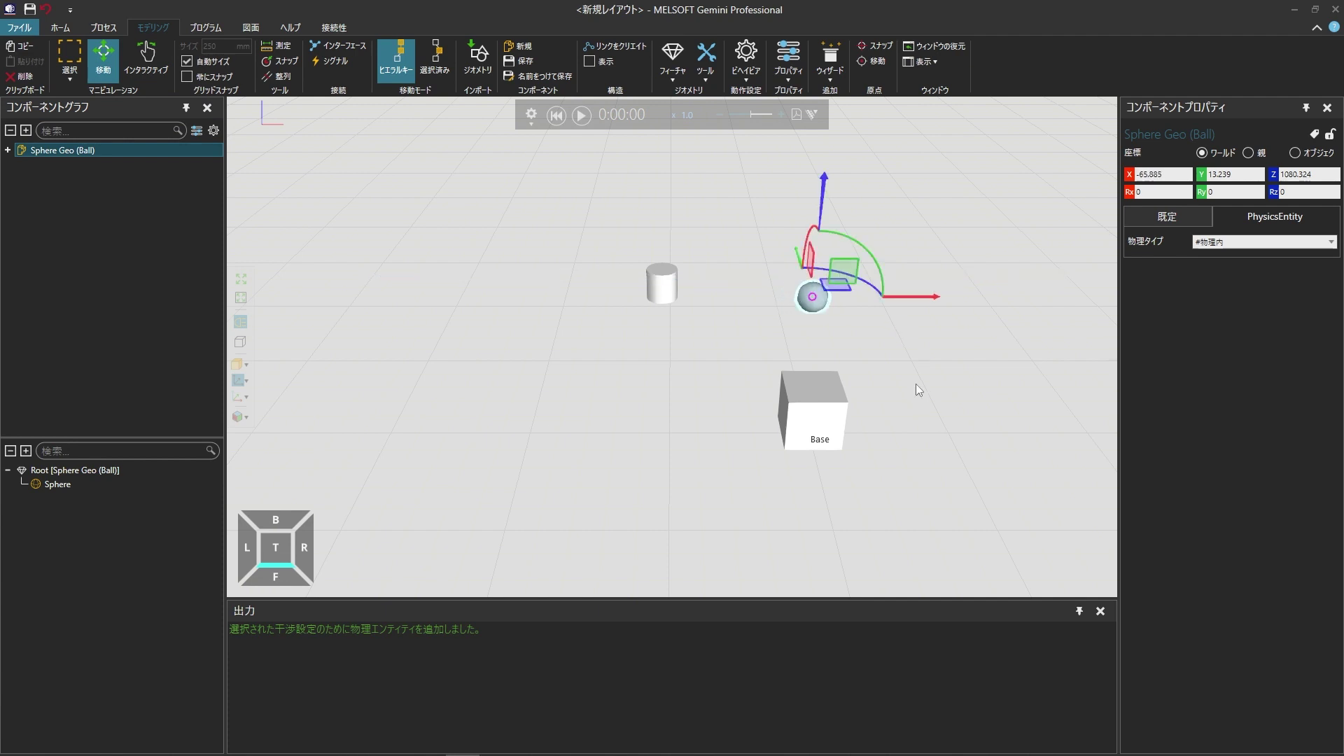
pyautogui.moveTo(900, 387); pyautogui.dragTo(768, 393, button='middle')
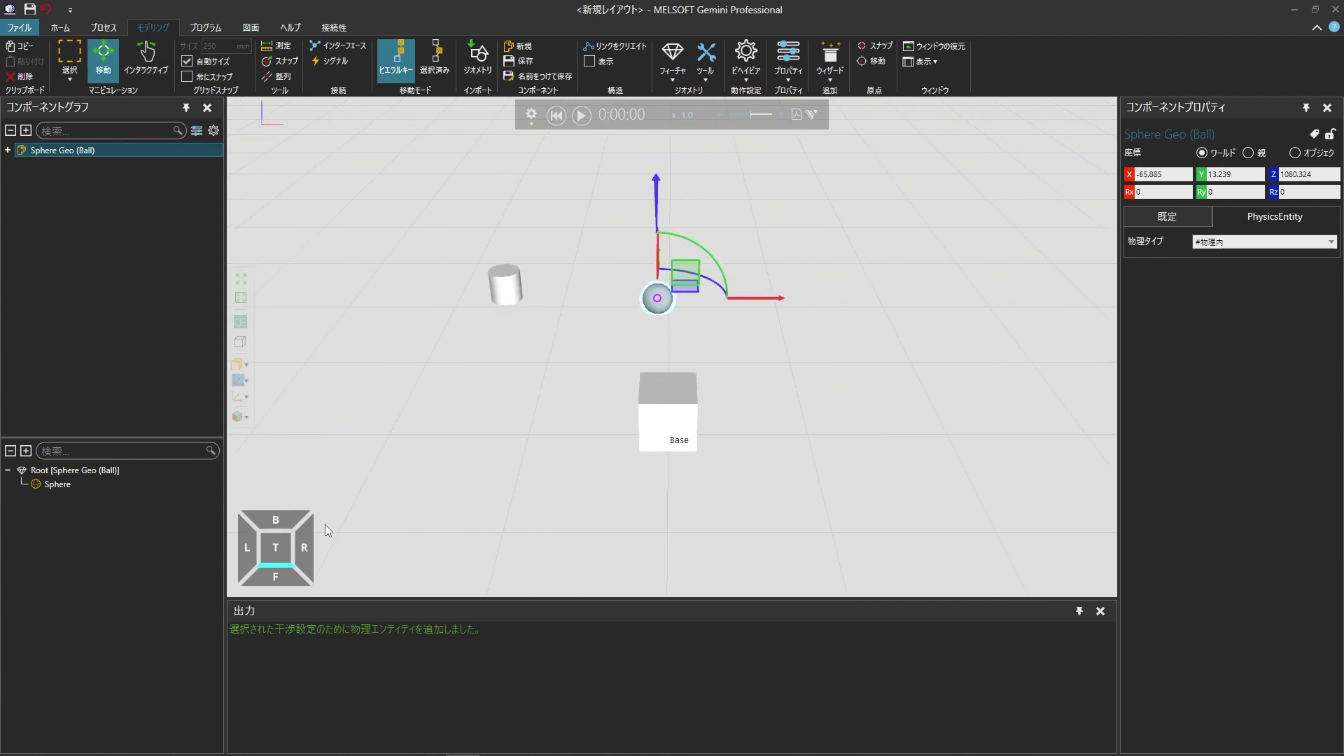
pyautogui.click(277, 547)
pyautogui.moveTo(767, 385); pyautogui.dragTo(778, 385)
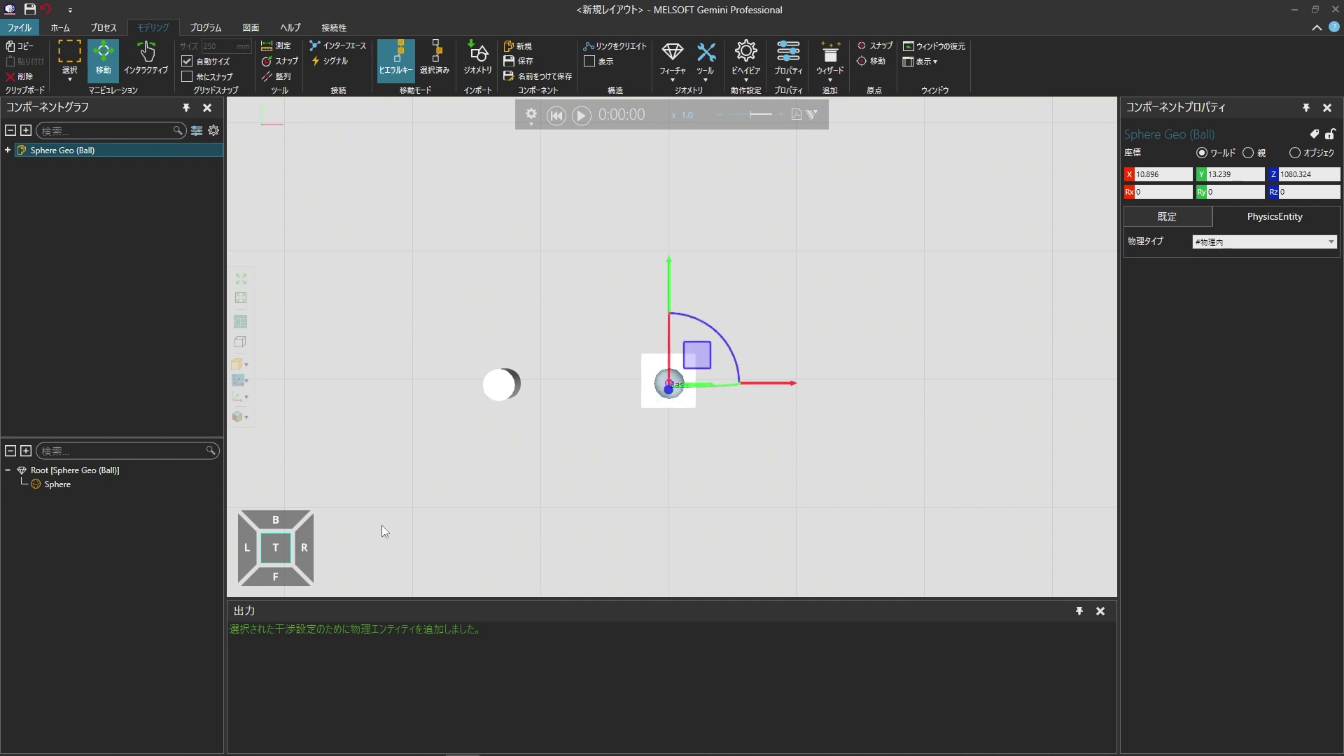
pyautogui.click(276, 564)
pyautogui.moveTo(766, 410); pyautogui.dragTo(765, 393, button='right')
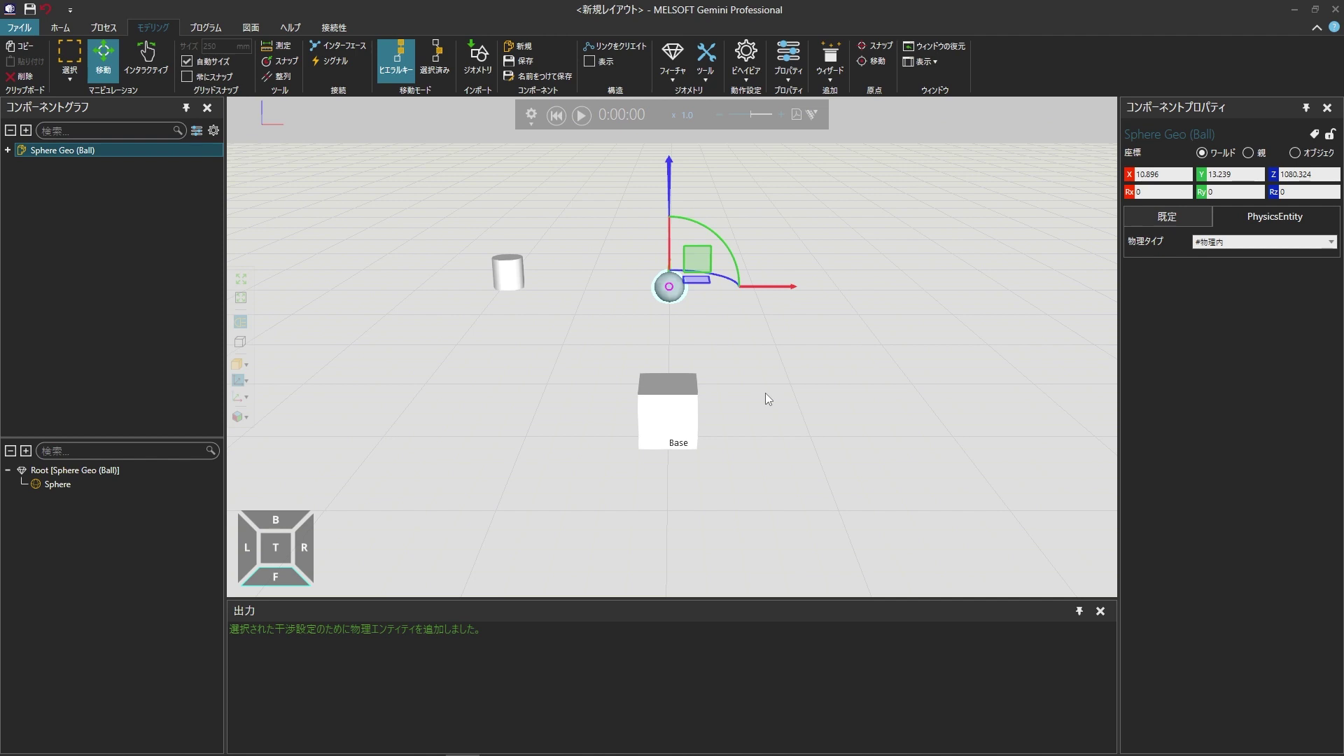
# Step: Run the simulation to test the sphere dropping centrally onto the block, pausing and resetting at the end
pyautogui.click(582, 116)
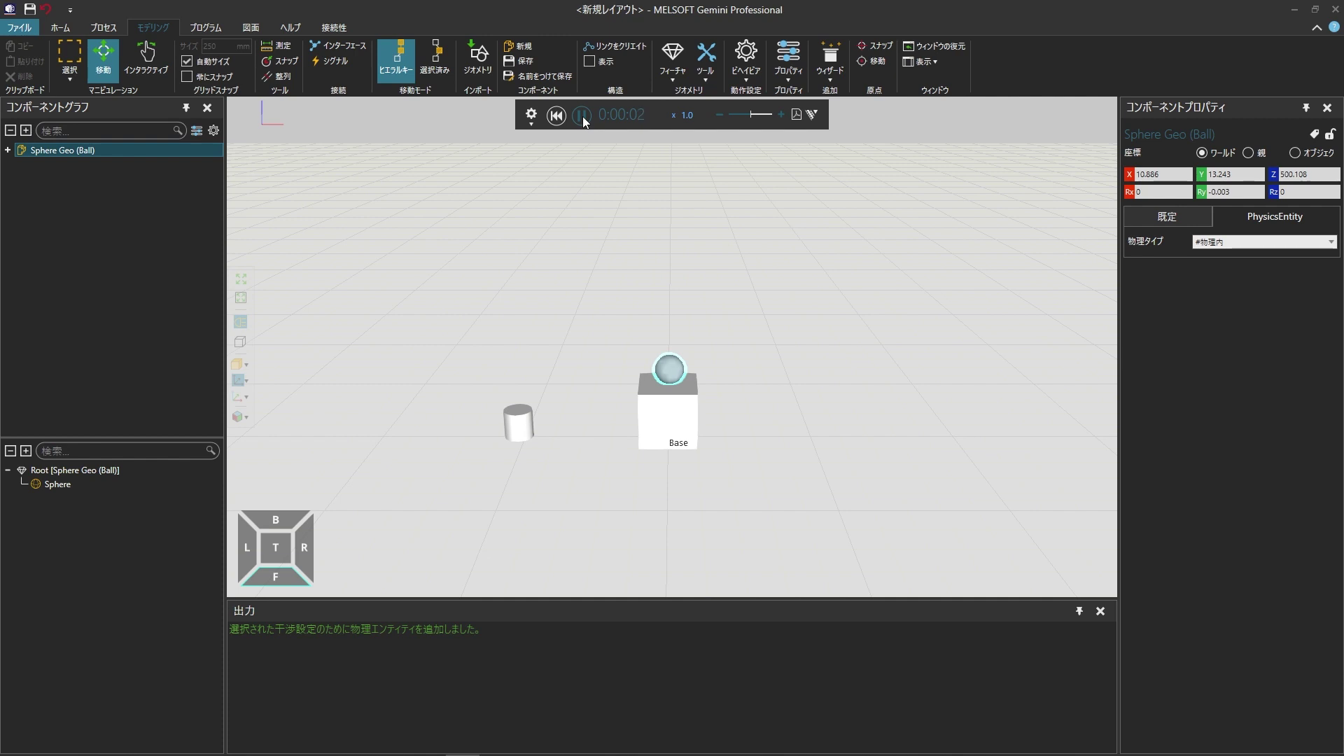
pyautogui.click(582, 116)
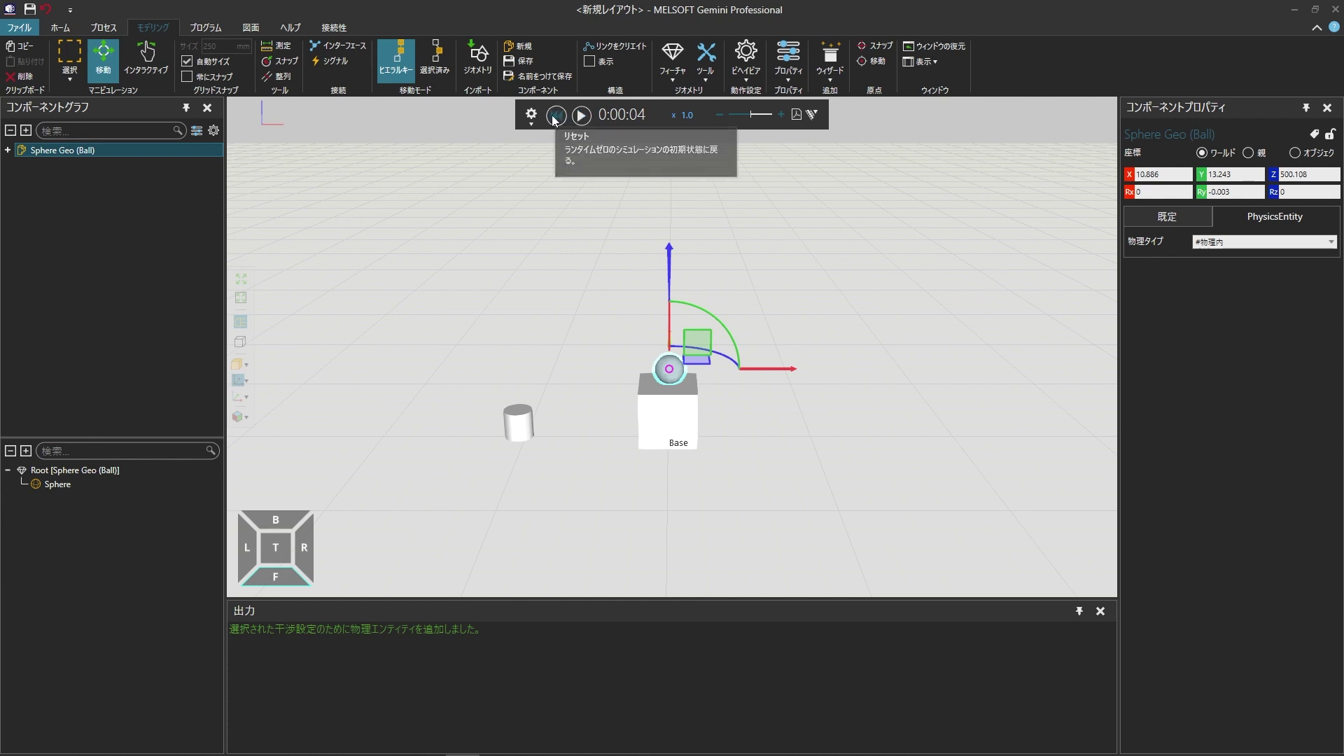
pyautogui.click(555, 116)
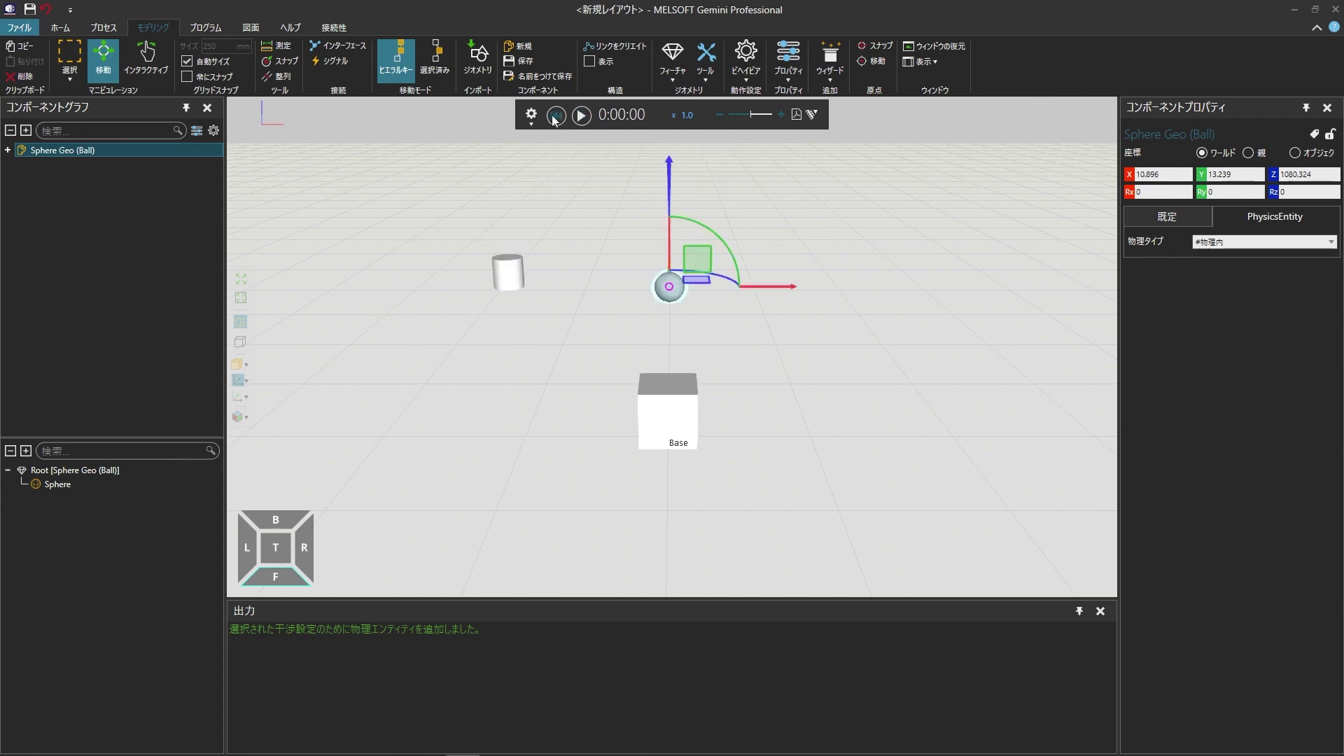
# Step: Move the Sphere Geo (Ball) component along X to about 228 mm so it hangs over the block's edge
pyautogui.click(278, 548)
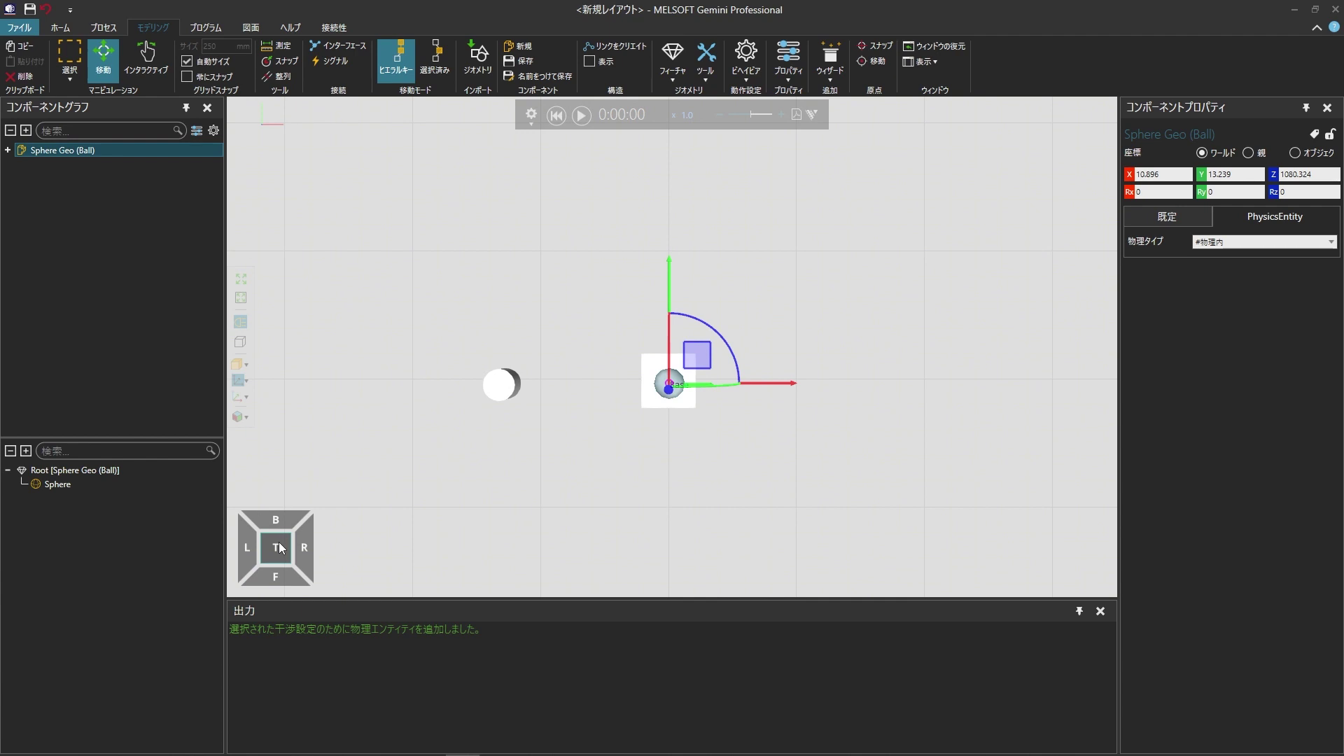
pyautogui.moveTo(755, 380); pyautogui.dragTo(796, 388)
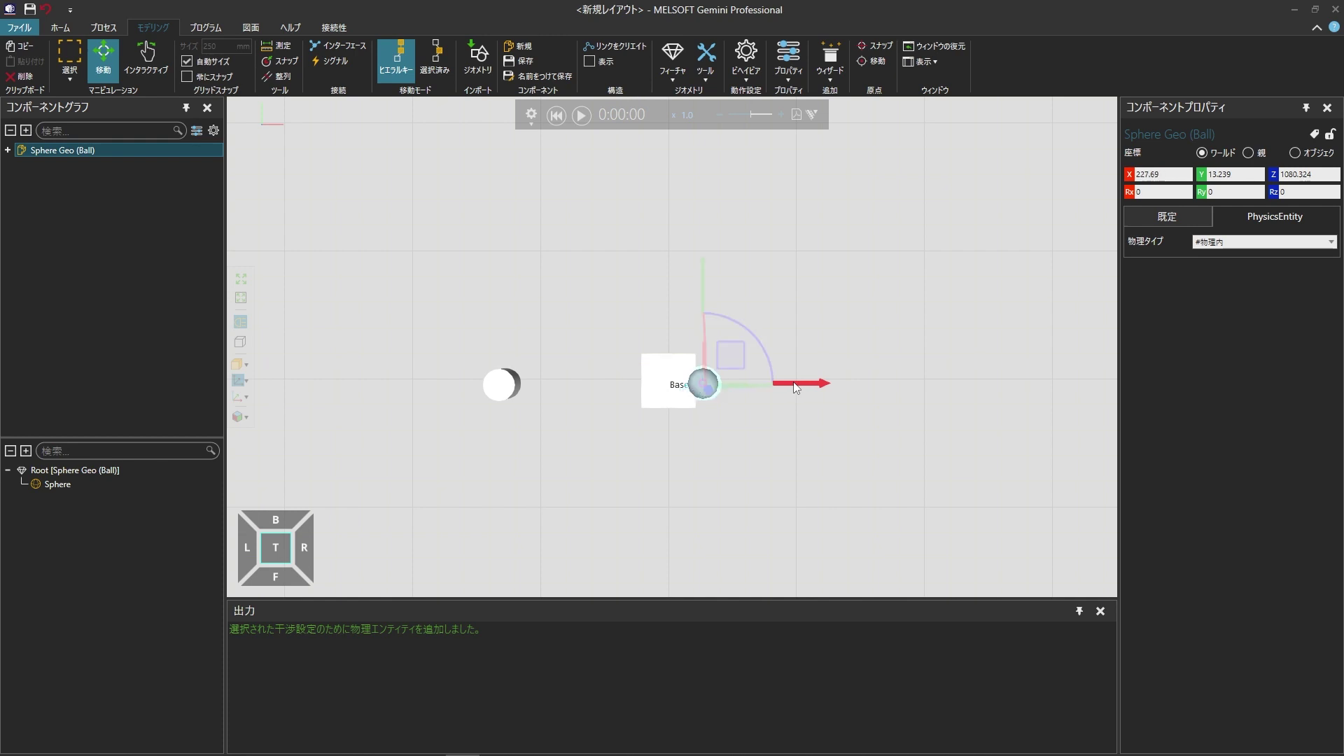
pyautogui.moveTo(777, 396)
pyautogui.mouseDown(button='right')
pyautogui.moveTo(773, 439)
pyautogui.moveTo(773, 418)
pyautogui.mouseUp(button='right')
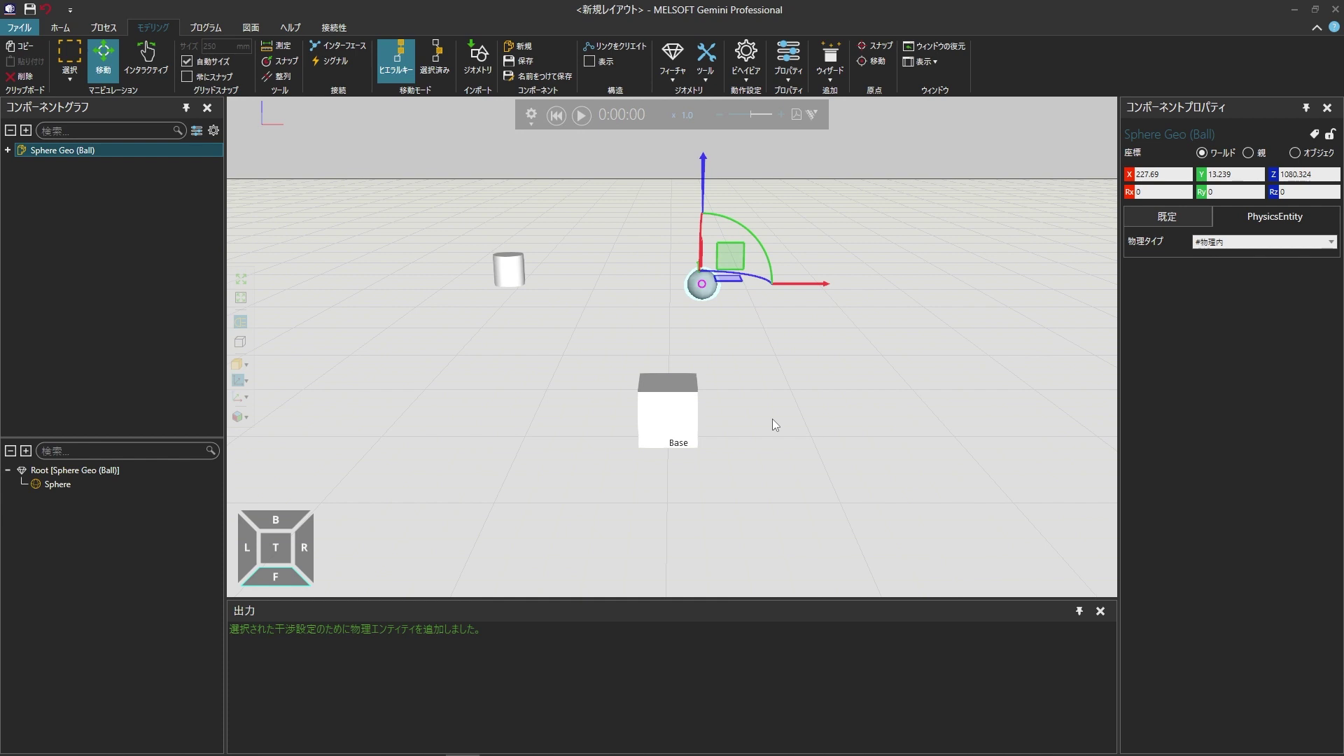
# Step: Run the simulation with the sphere above the block's edge, pausing and resetting at the end
pyautogui.click(581, 116)
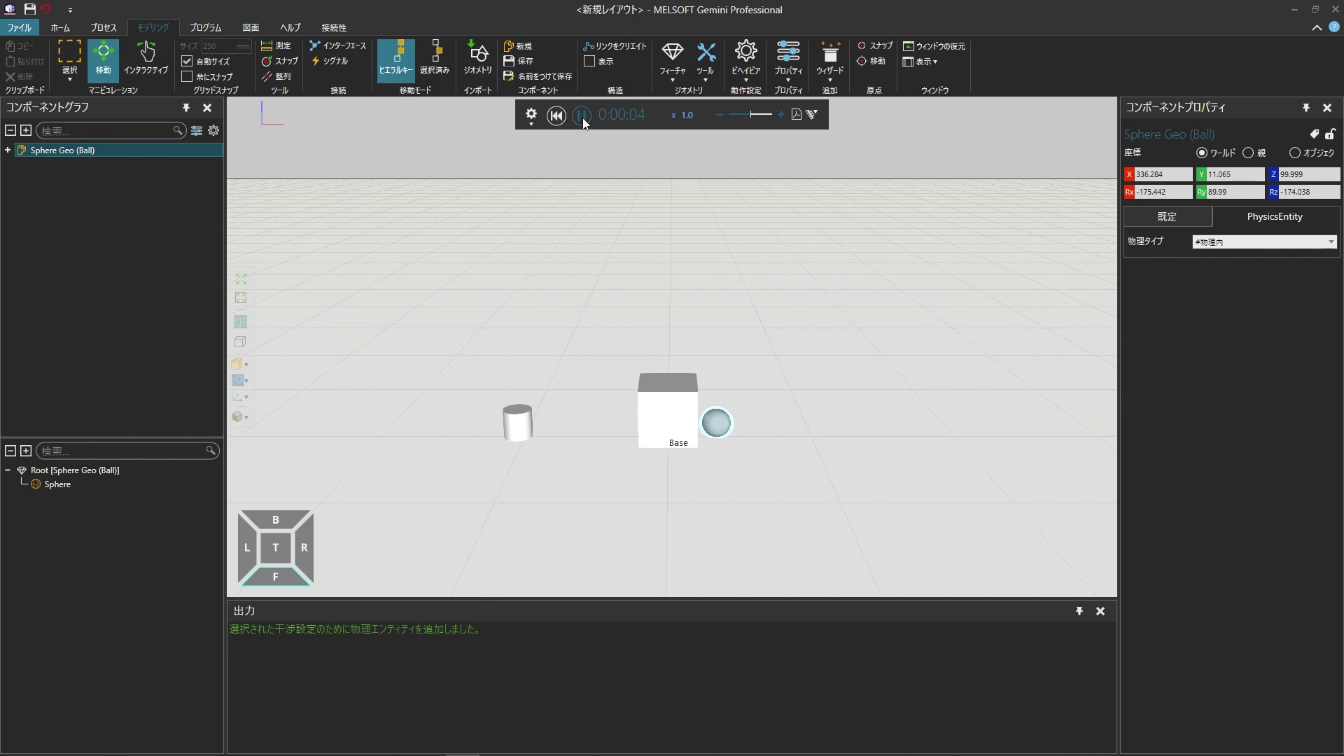
pyautogui.click(583, 116)
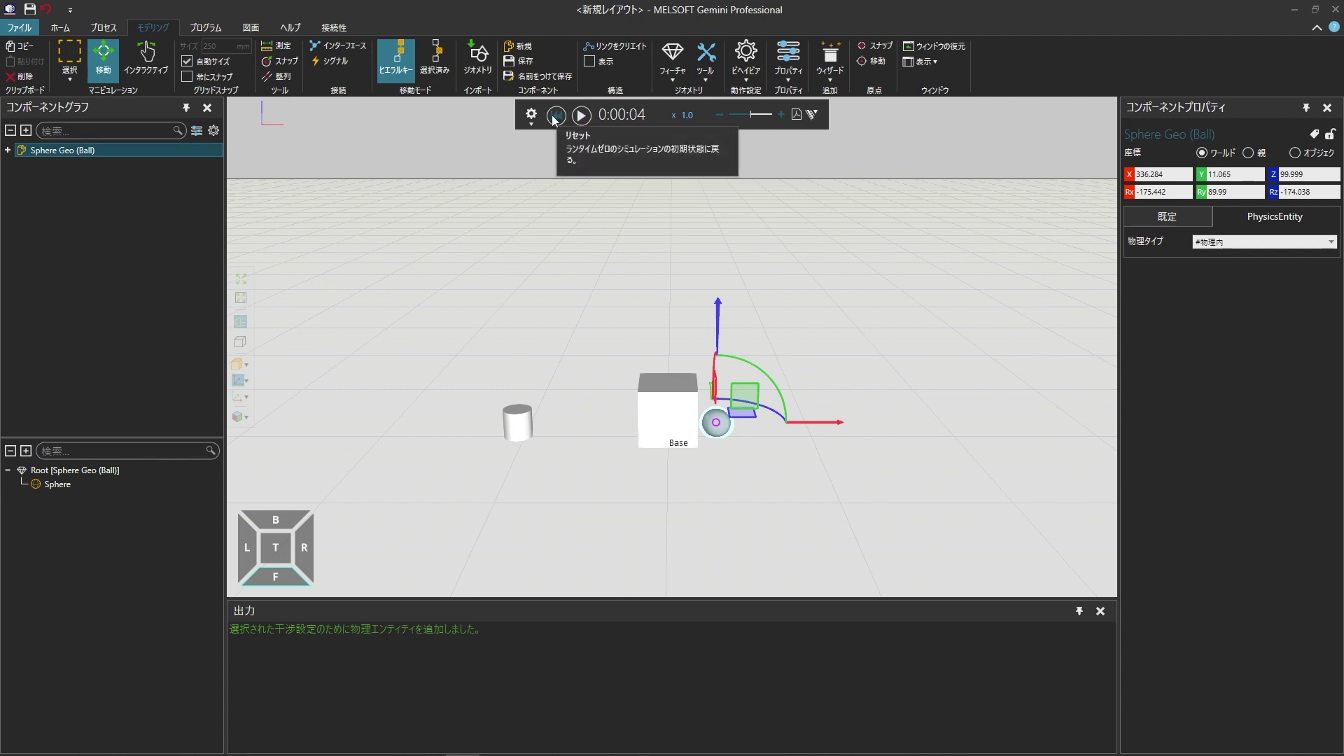
pyautogui.click(556, 116)
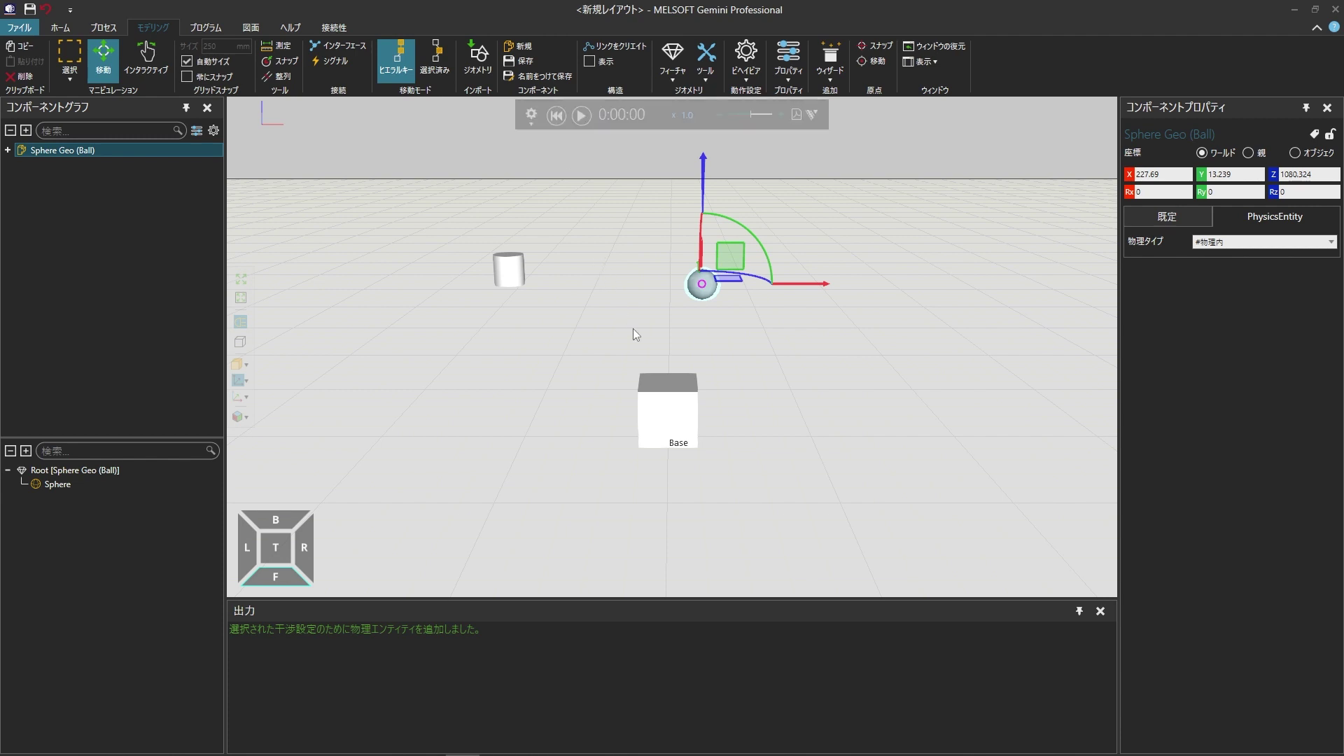
# Step: Move the Block Geo component away from the other shapes to about X -4315 mm and raise it to about Z 1125 mm
pyautogui.click(661, 402)
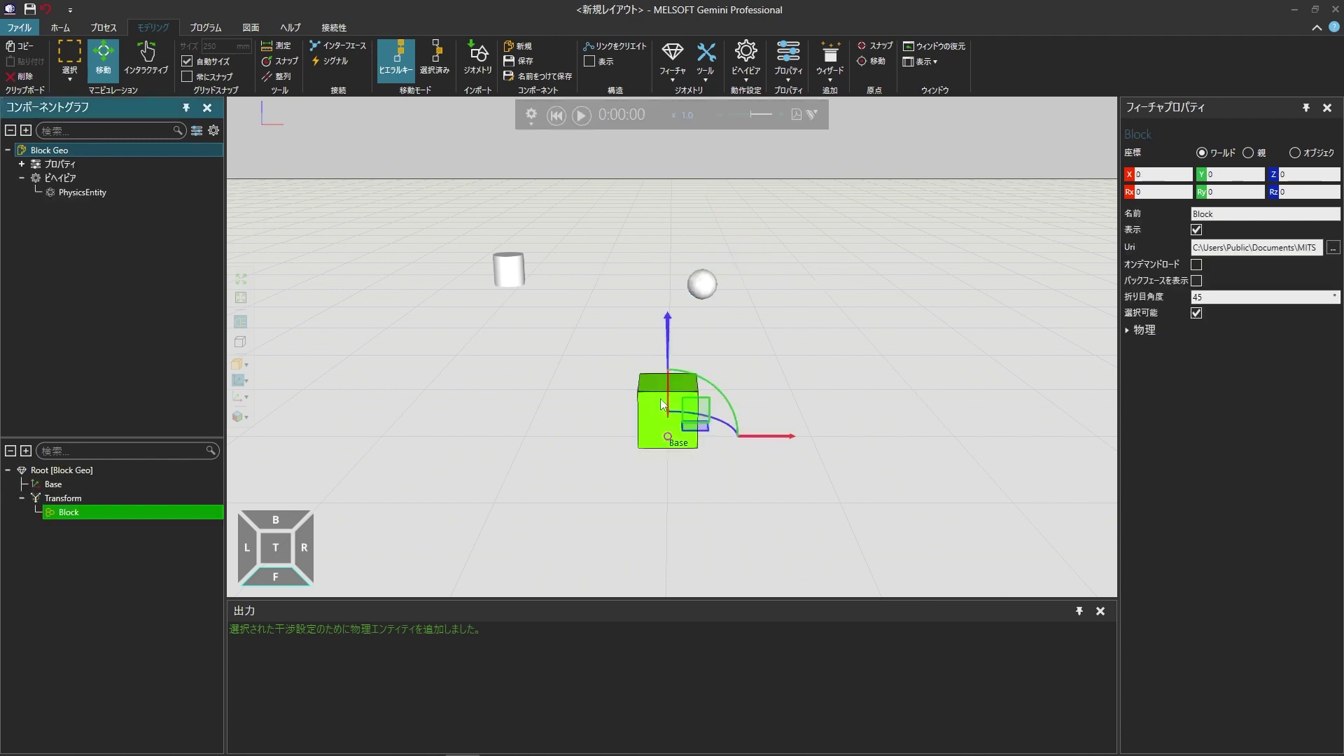
pyautogui.click(201, 151)
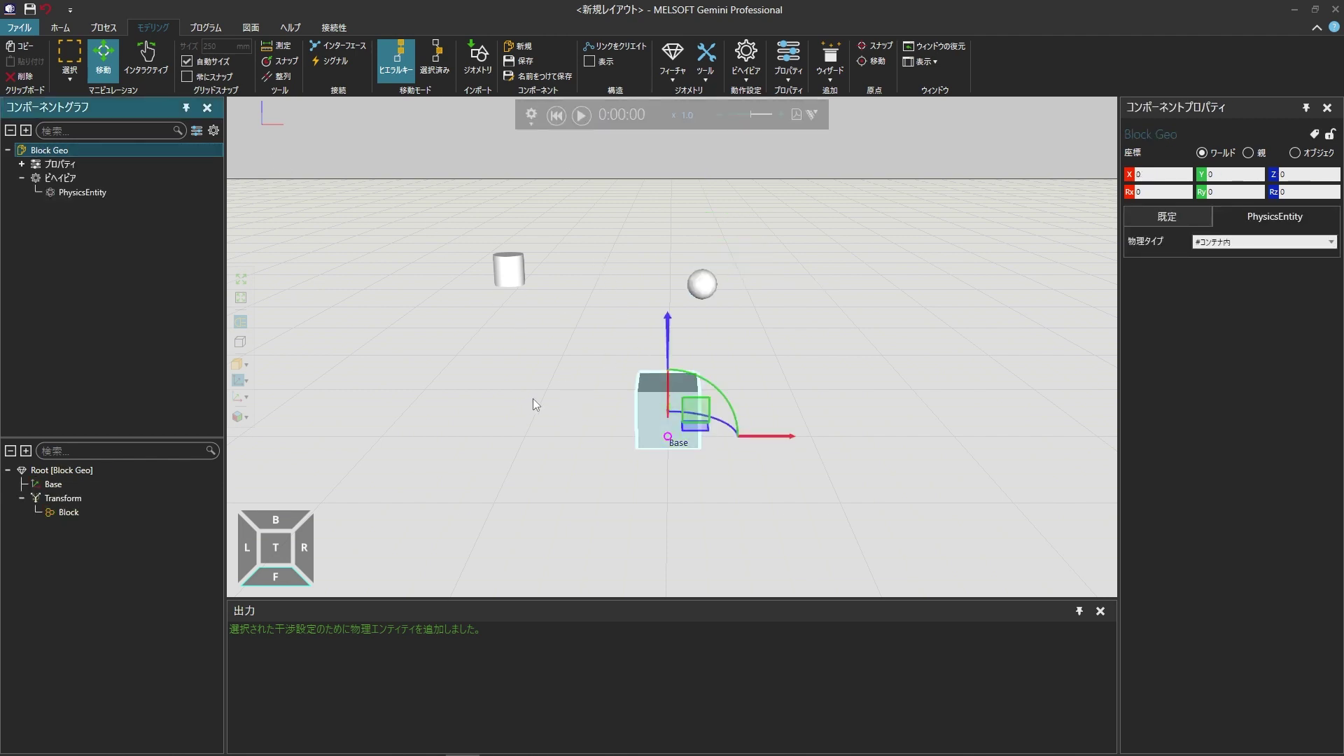
pyautogui.moveTo(532, 397); pyautogui.dragTo(748, 409, button='middle')
pyautogui.moveTo(748, 409); pyautogui.dragTo(500, 411)
pyautogui.moveTo(499, 411); pyautogui.dragTo(774, 413, button='middle')
pyautogui.moveTo(667, 418); pyautogui.dragTo(556, 389)
pyautogui.moveTo(556, 389); pyautogui.dragTo(738, 373, button='middle')
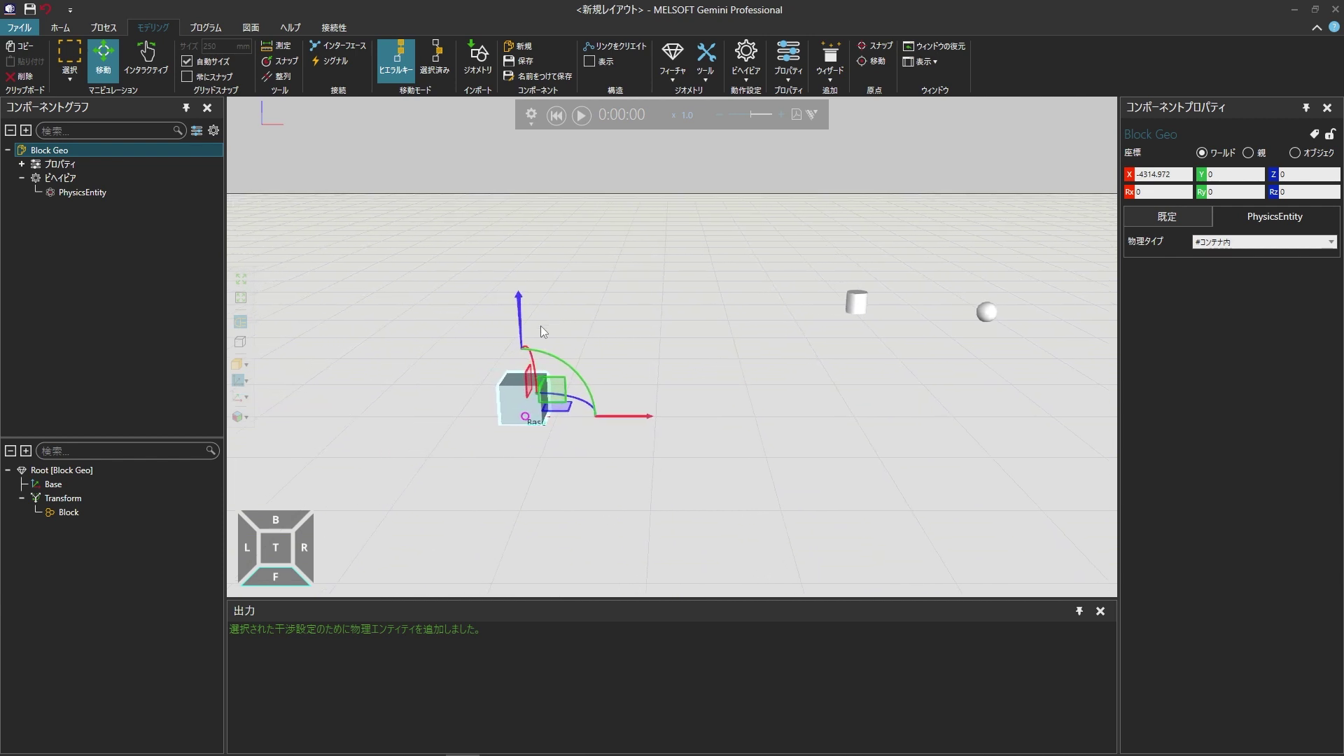
pyautogui.moveTo(520, 335); pyautogui.dragTo(518, 223)
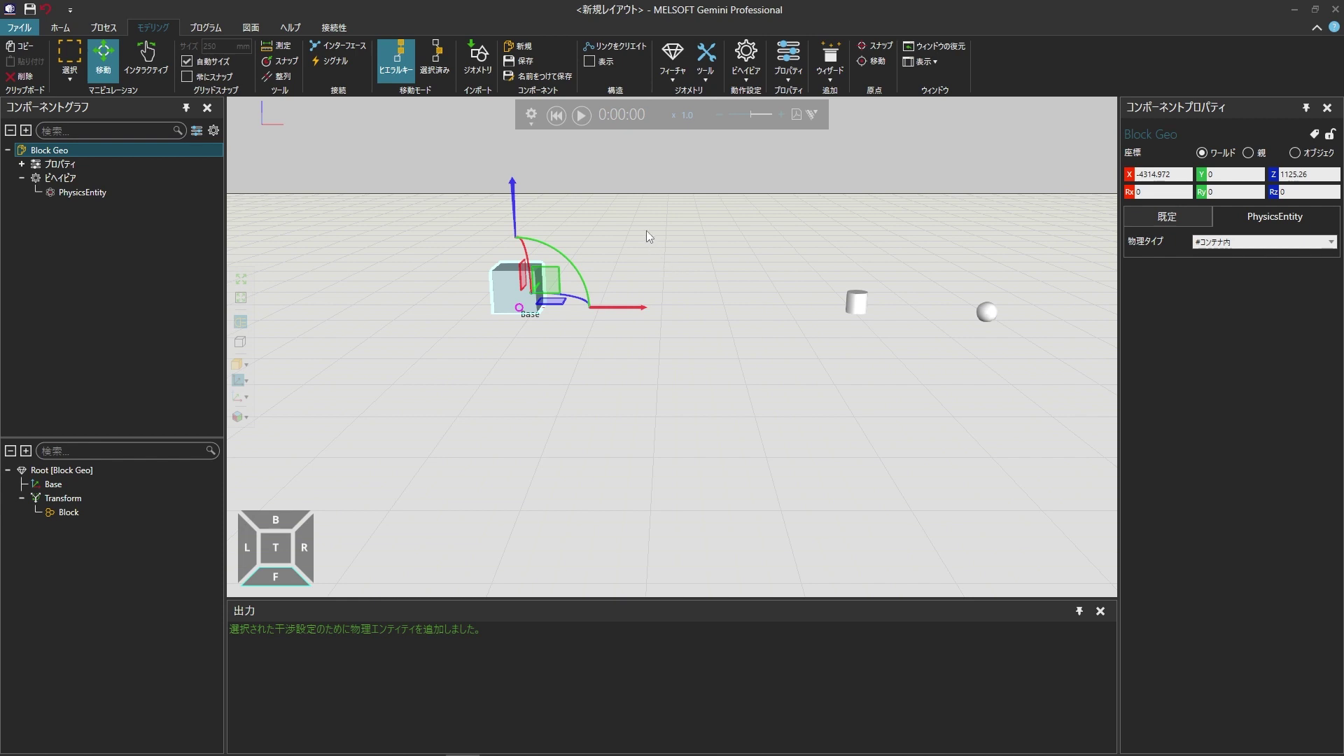
# Step: Create a link in Block Geo, offset it about 1568 mm along X from the block, and show the link structure
pyautogui.click(609, 52)
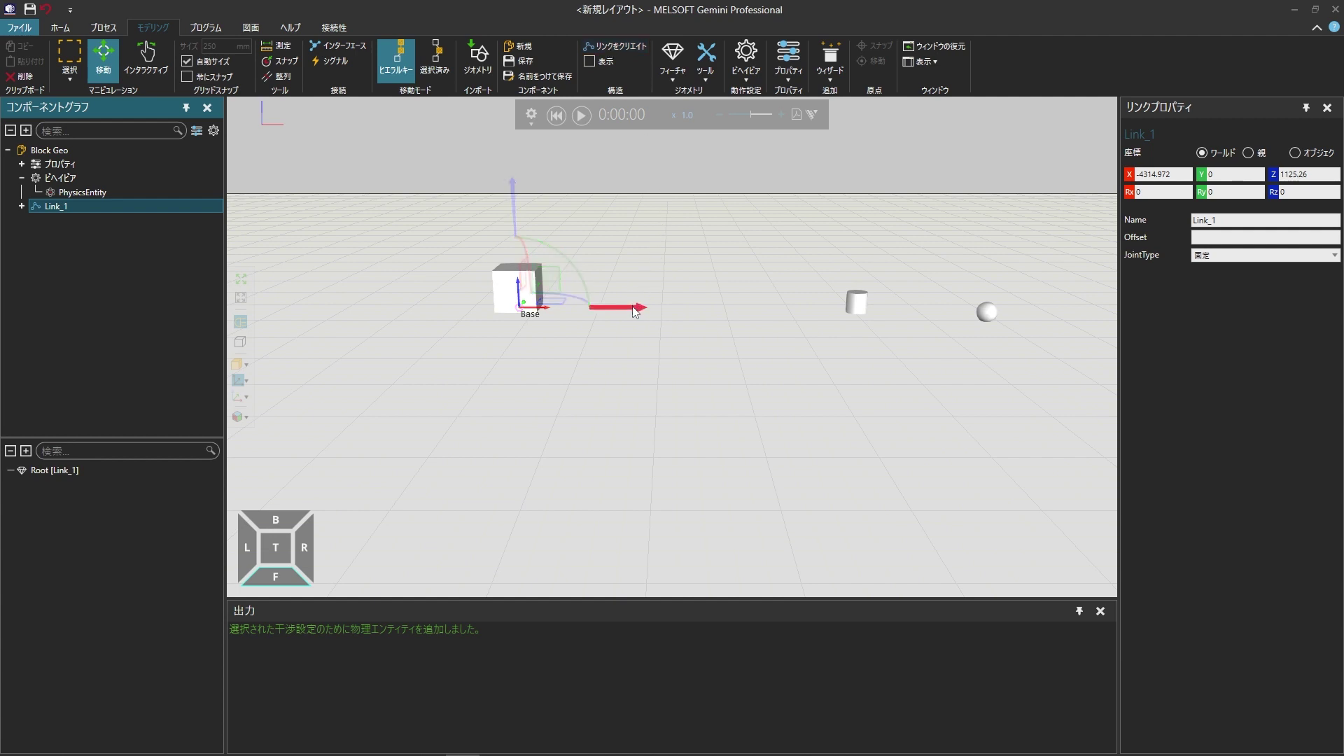
pyautogui.moveTo(635, 310); pyautogui.dragTo(797, 312)
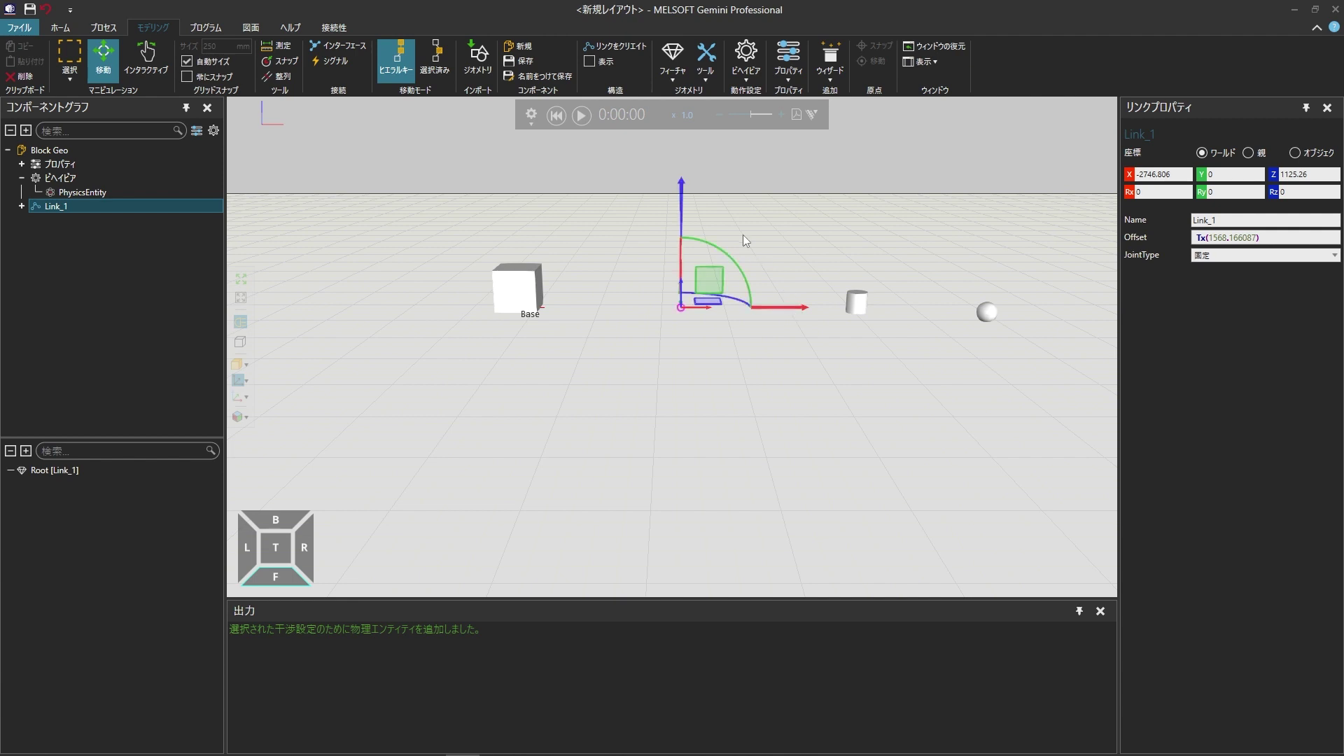
pyautogui.click(590, 62)
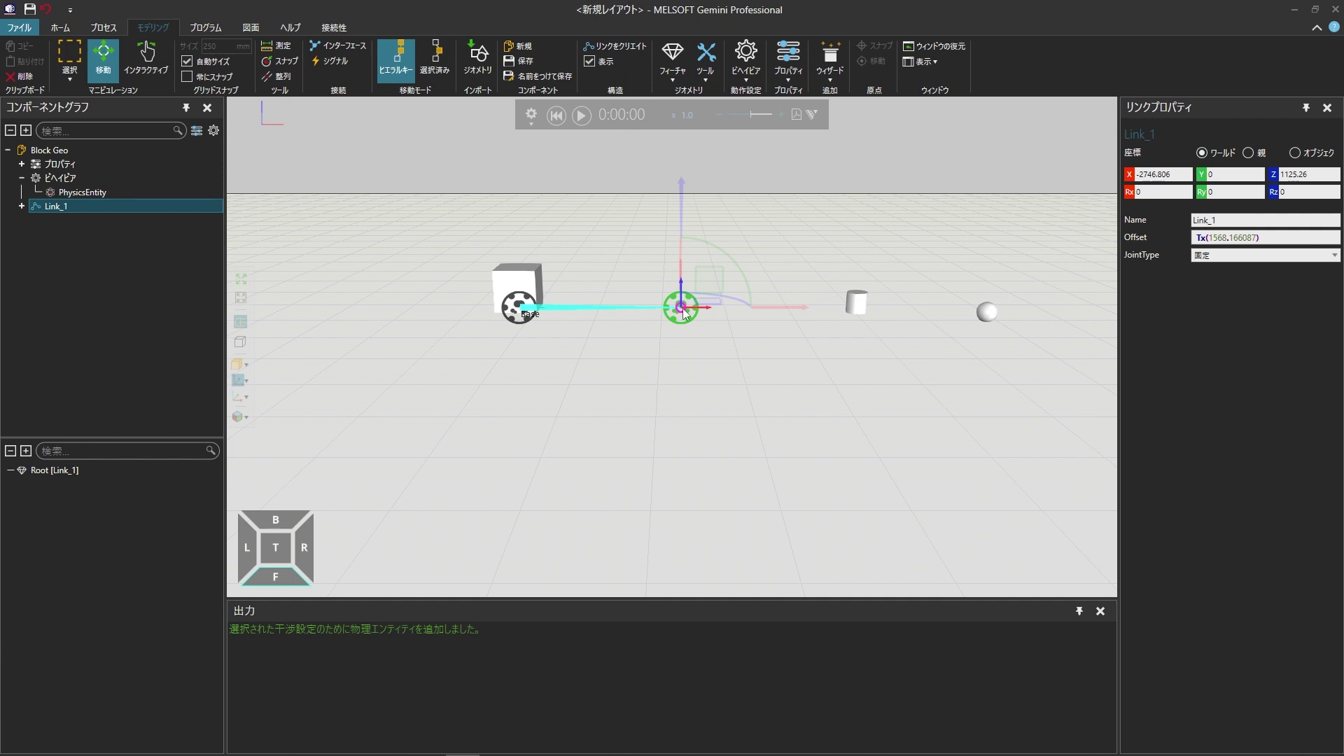
# Step: Add a cone (コーン) feature to the new link with a height of 500 mm and a base radius of 300 mm
pyautogui.click(682, 71)
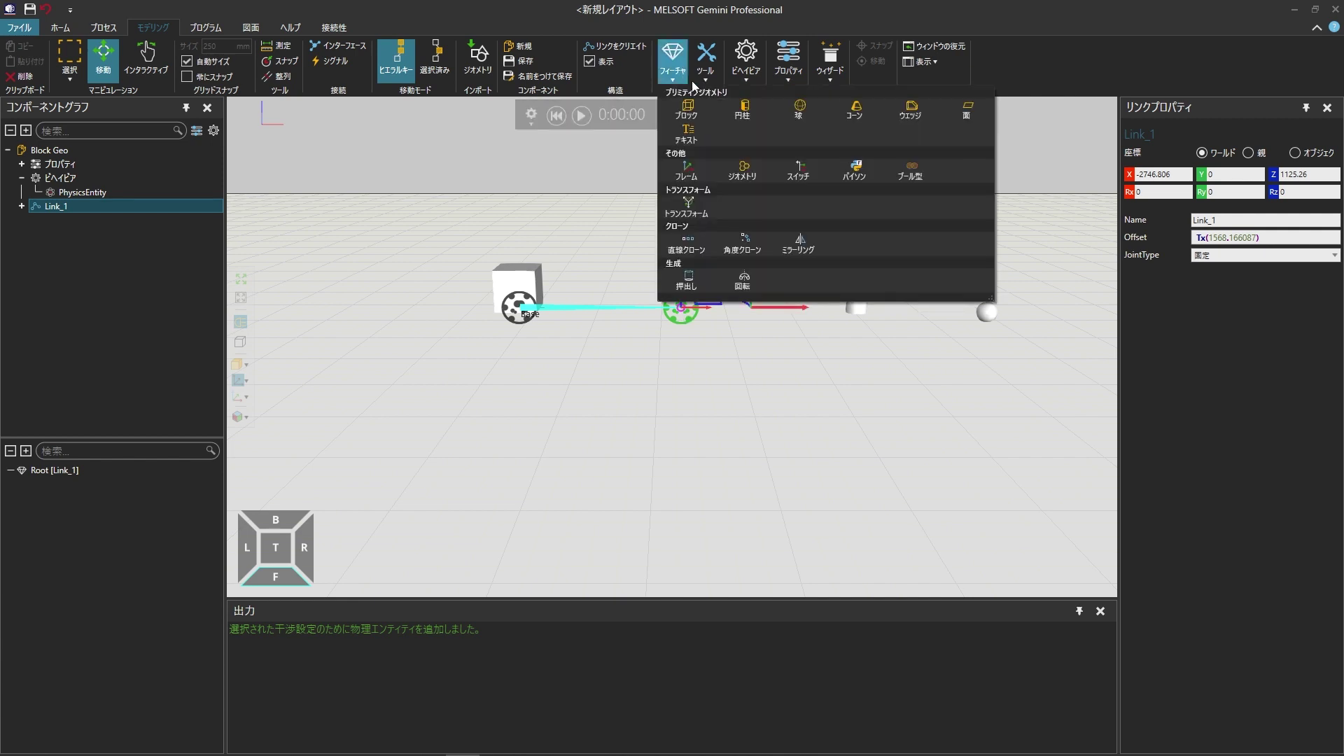
pyautogui.click(867, 110)
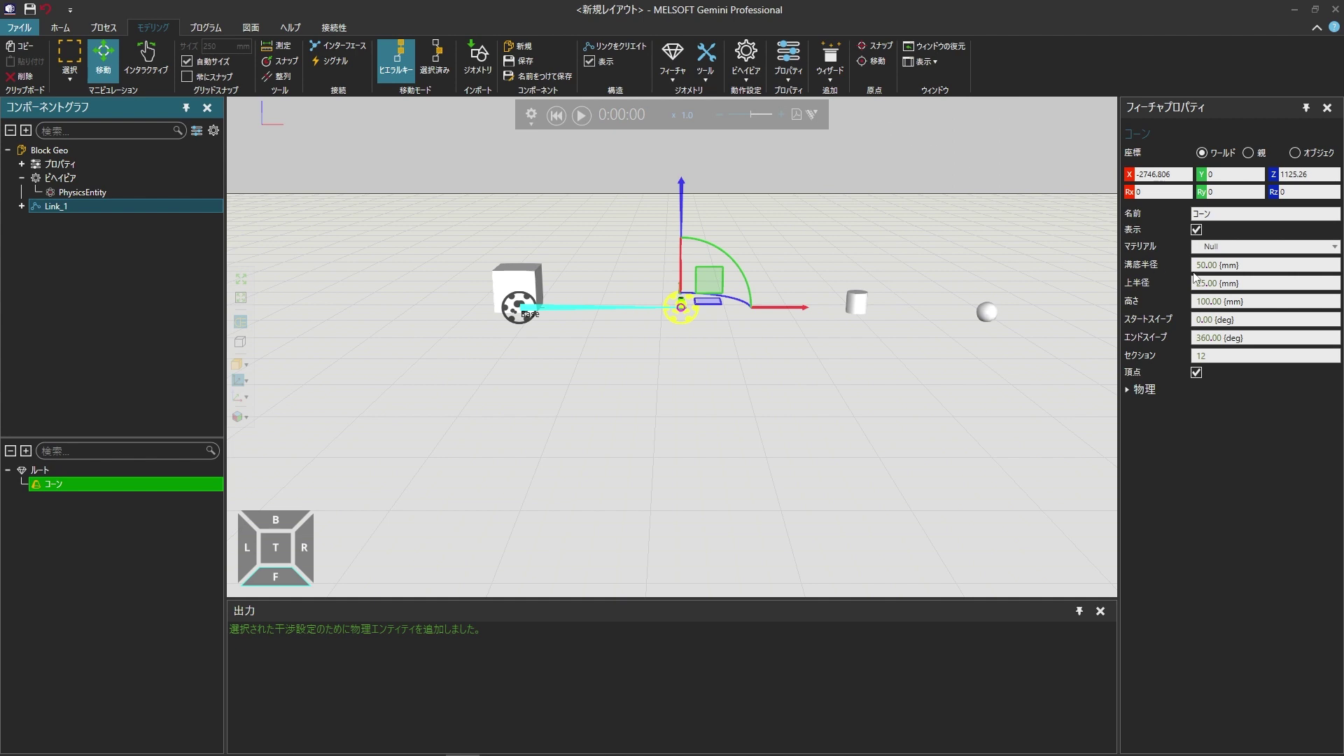
pyautogui.click(1266, 301)
pyautogui.tripleClick(1266, 301)
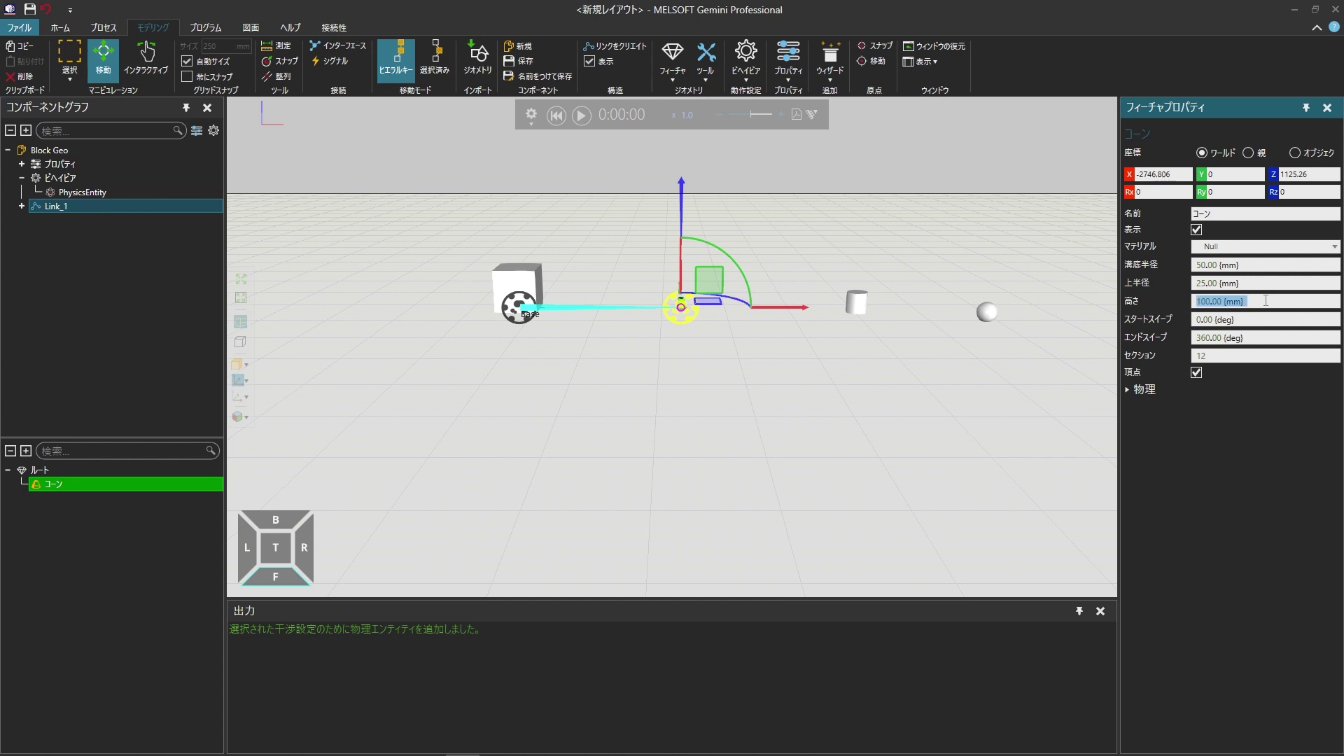
pyautogui.write('500')
pyautogui.tripleClick(1244, 265)
pyautogui.write('300')
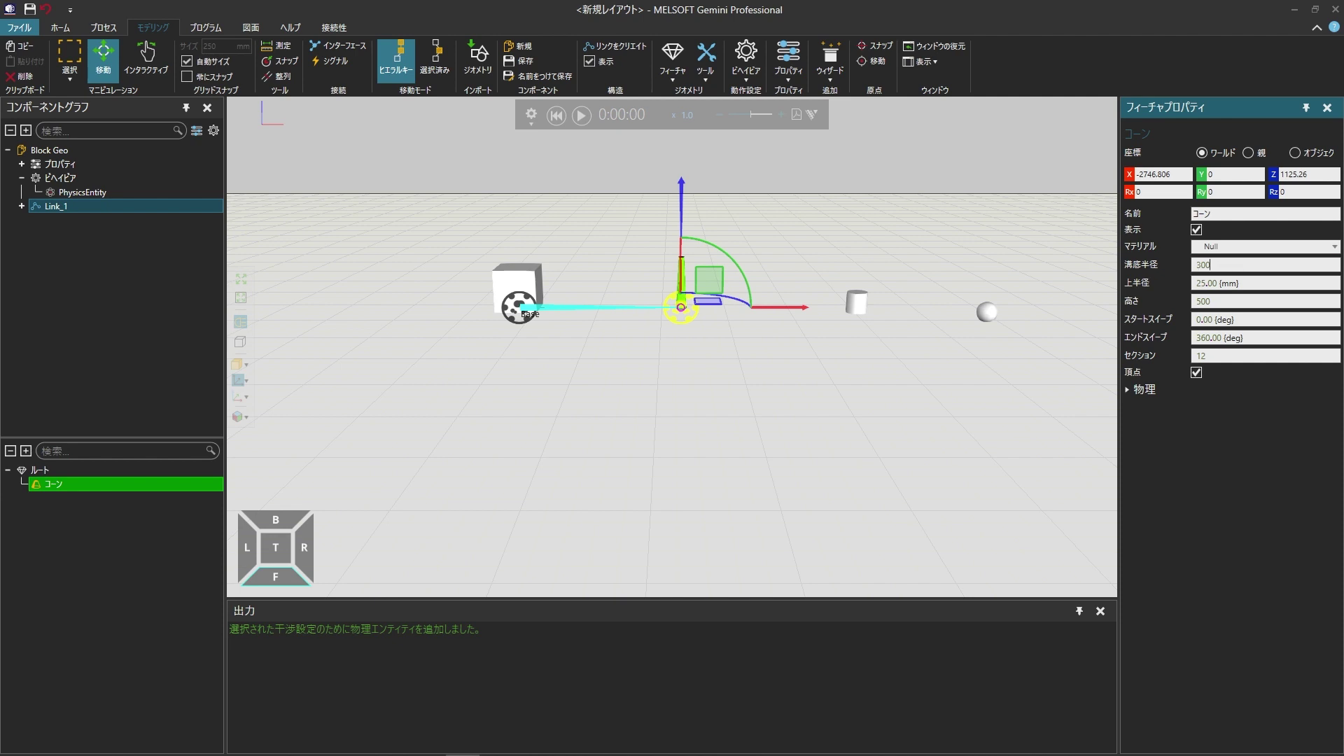
pyautogui.press('Return')
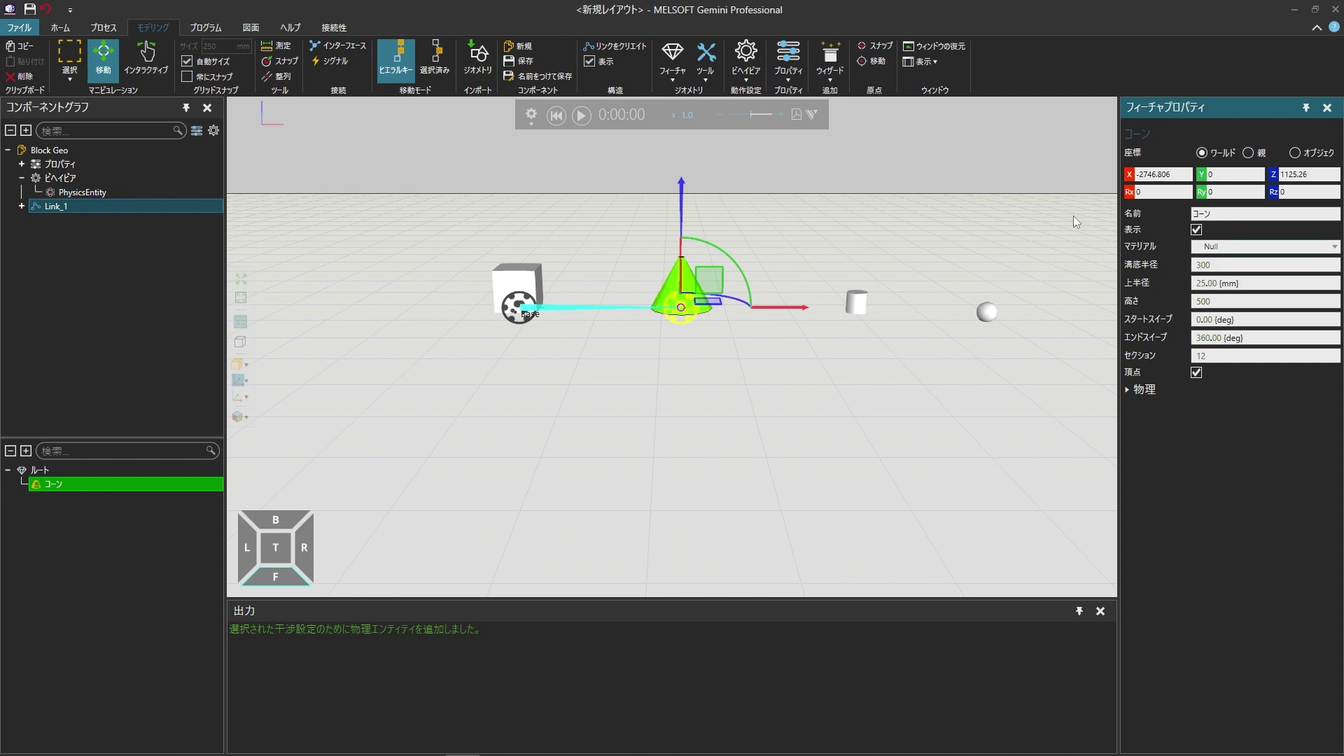
# Step: Run the simulation to check how the block and its linked cone fall together, pausing and resetting at the end
pyautogui.click(583, 118)
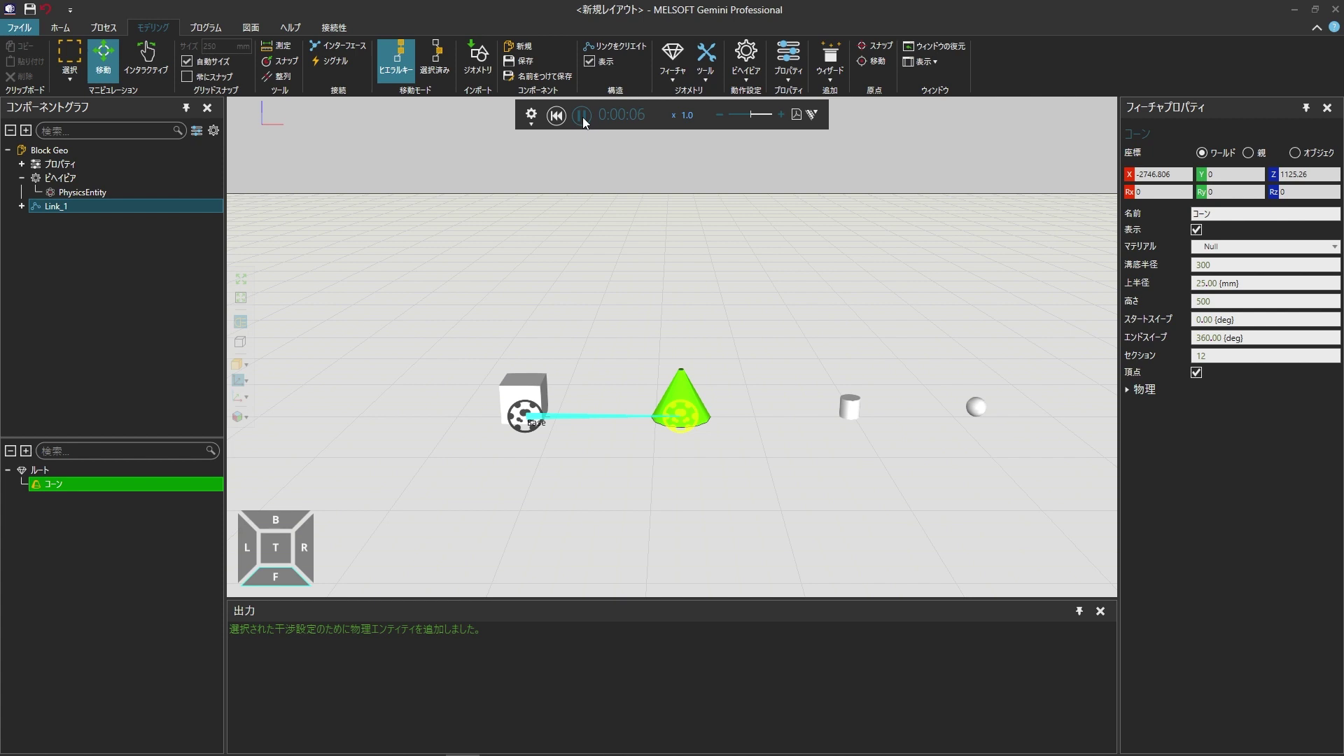
pyautogui.click(581, 116)
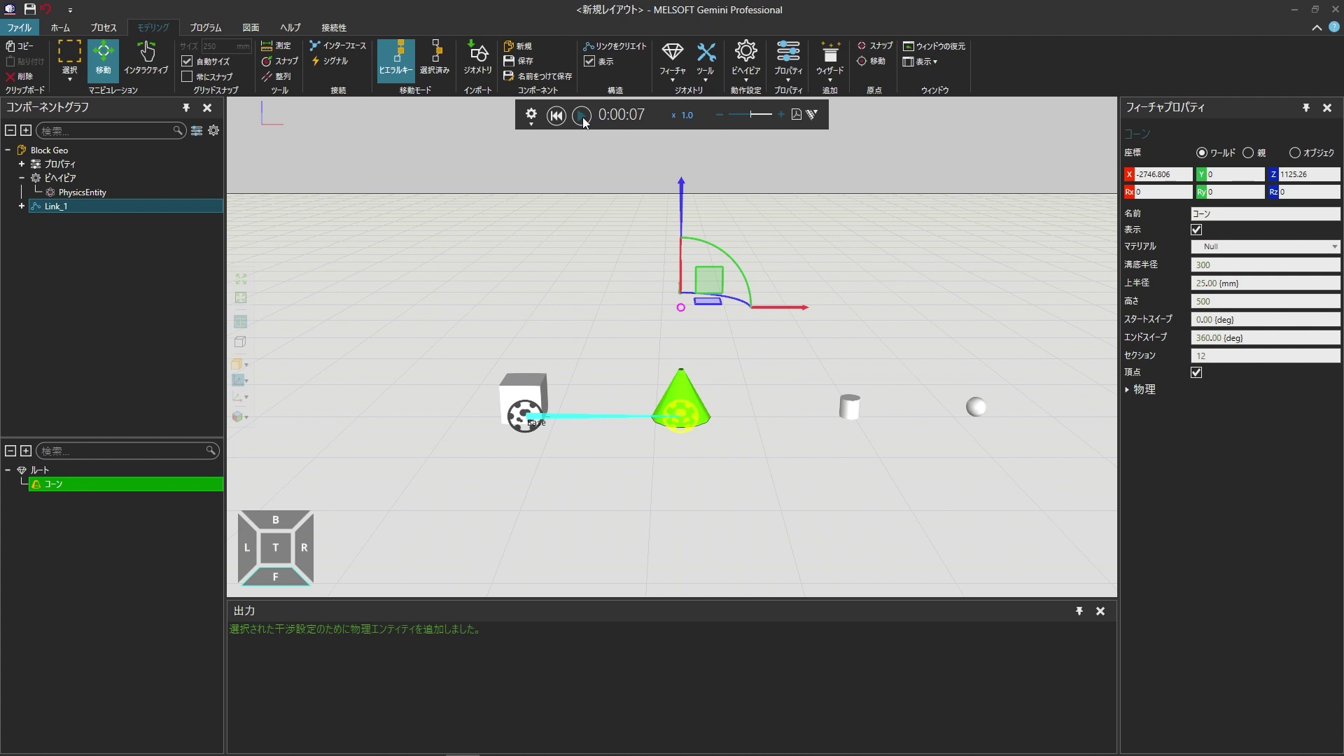
pyautogui.click(556, 116)
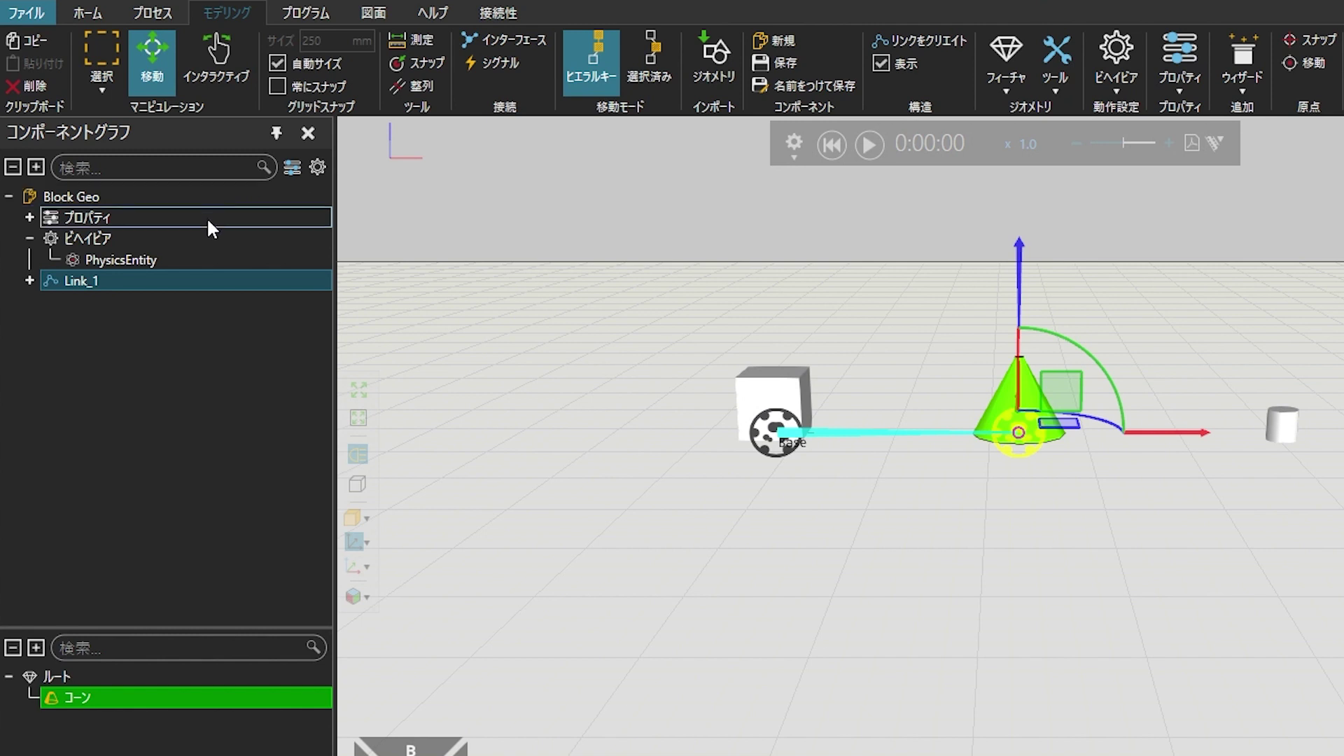
# Step: Move the PhysicsEntity behavior from the Block Geo root to Link_1 and expand the link's behaviors
pyautogui.click(201, 269)
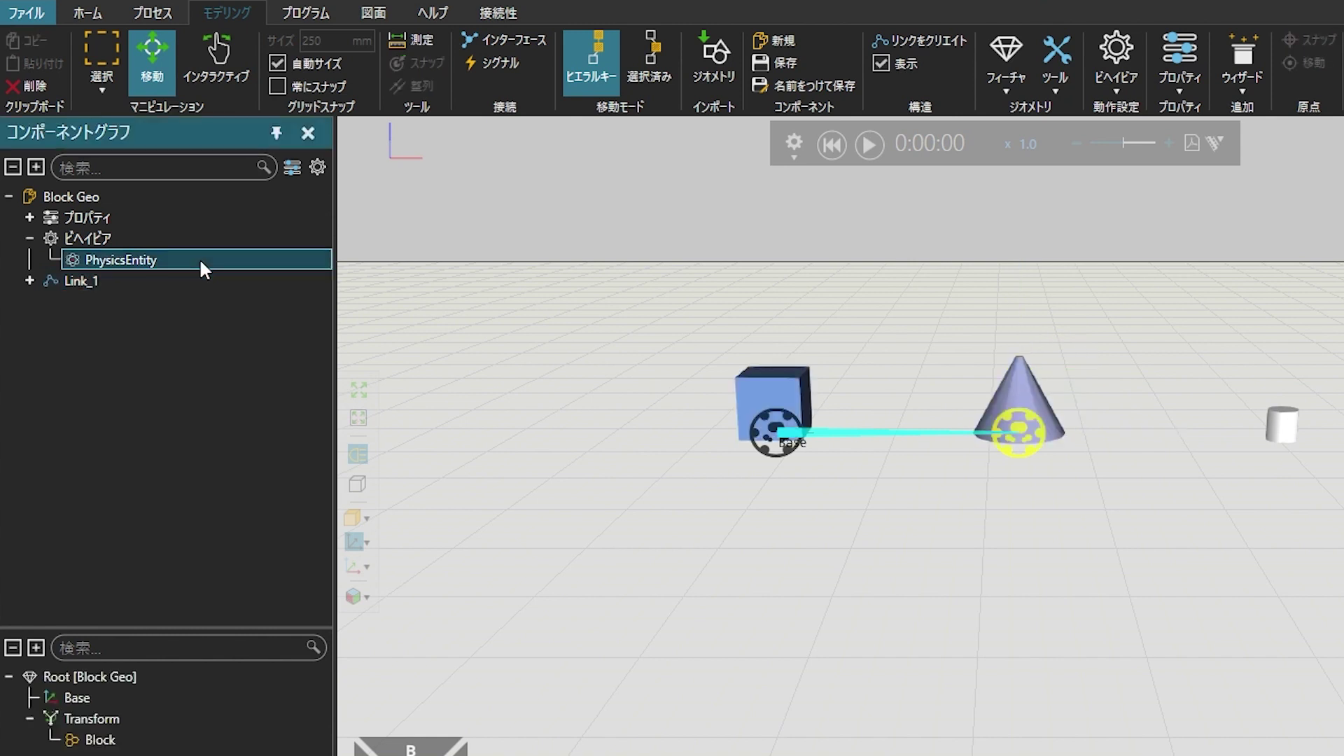
pyautogui.moveTo(200, 262); pyautogui.dragTo(200, 270)
pyautogui.moveTo(199, 279); pyautogui.dragTo(200, 286)
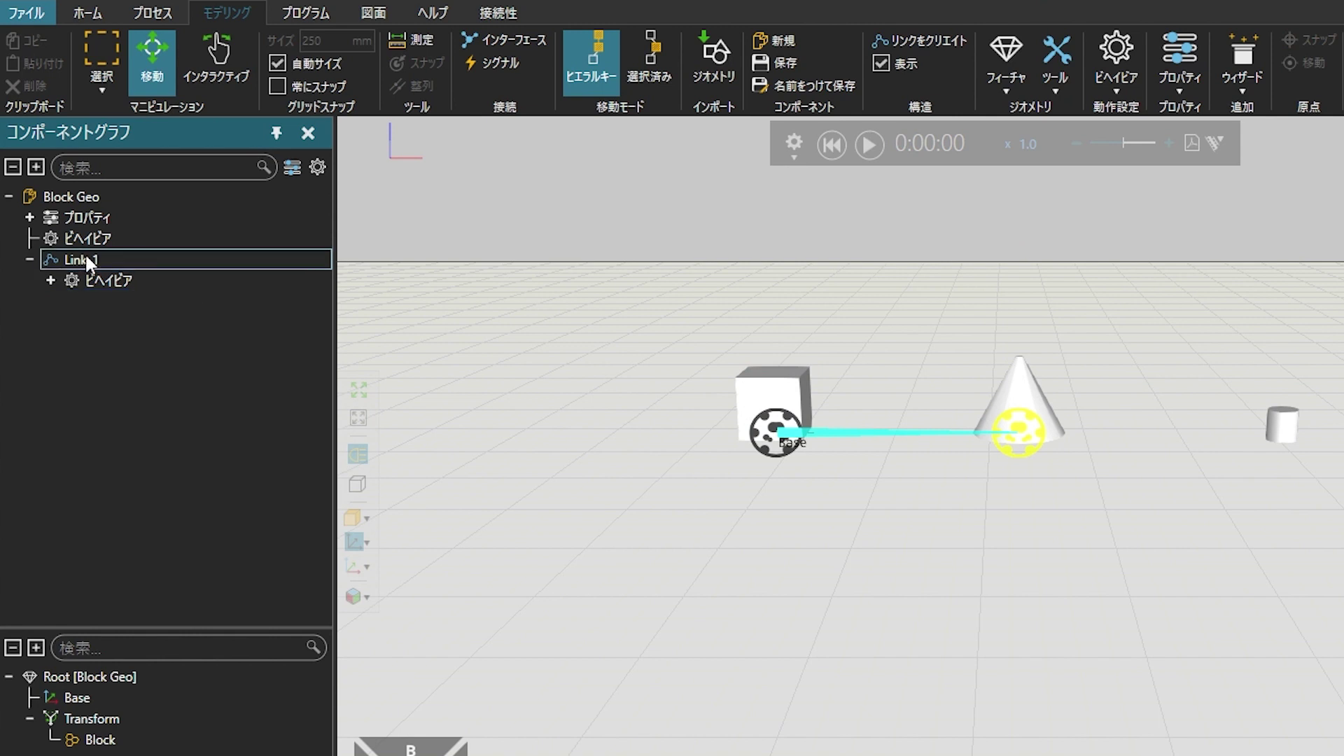
pyautogui.click(50, 280)
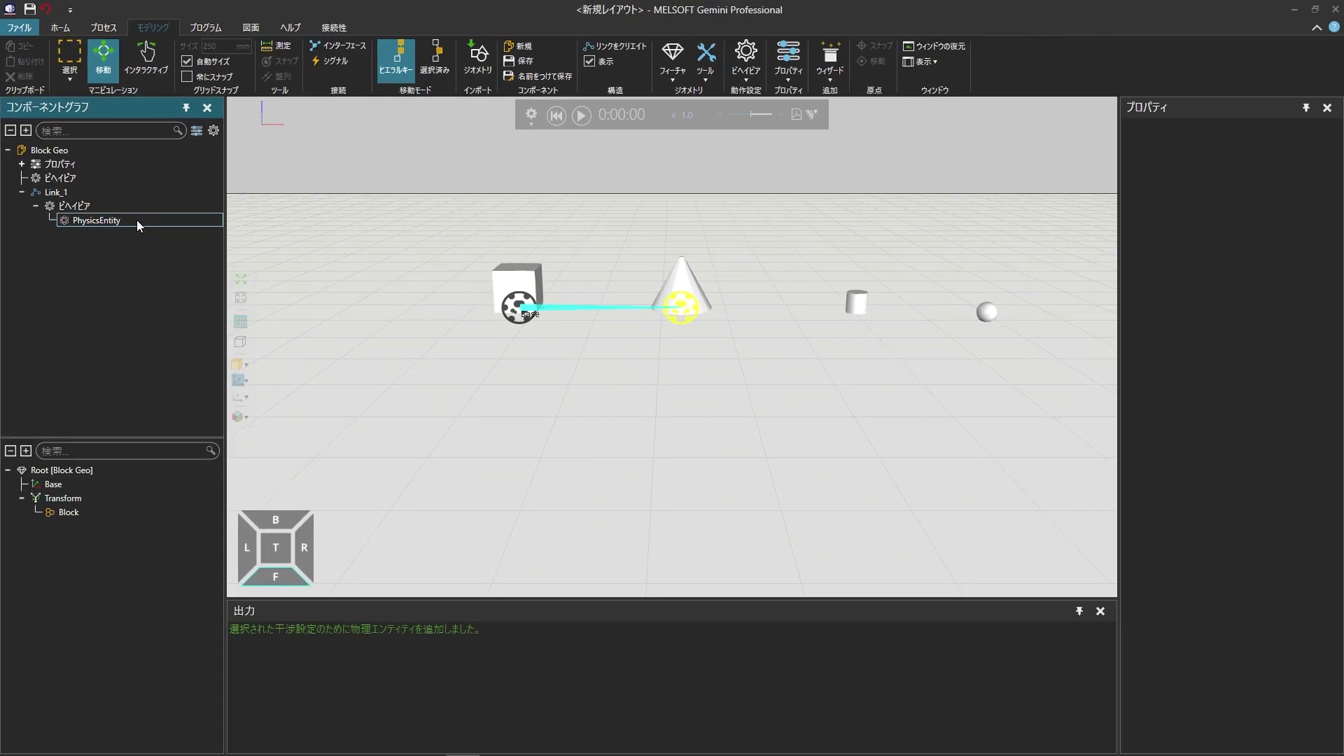
# Step: Run the simulation and pull the linked cone around interactively to test its physics separately from the block, pausing at the end
pyautogui.click(582, 116)
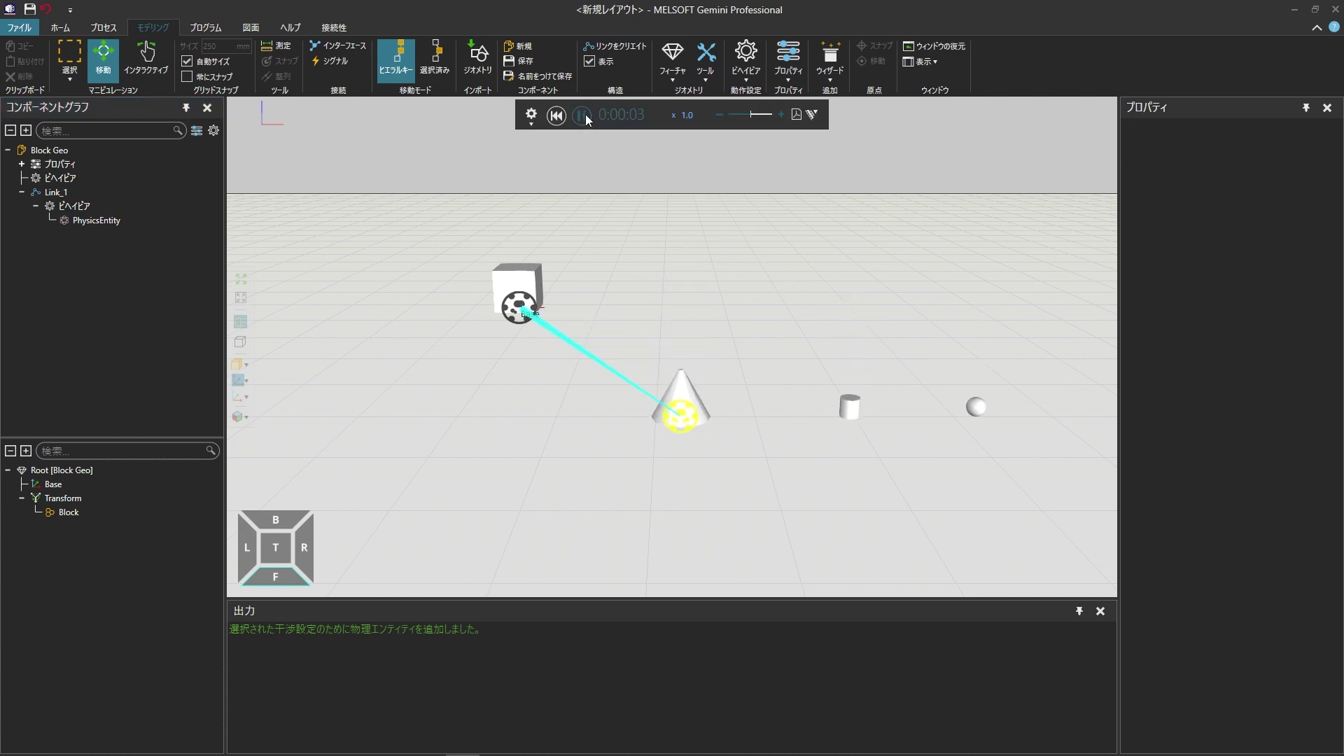
pyautogui.click(146, 60)
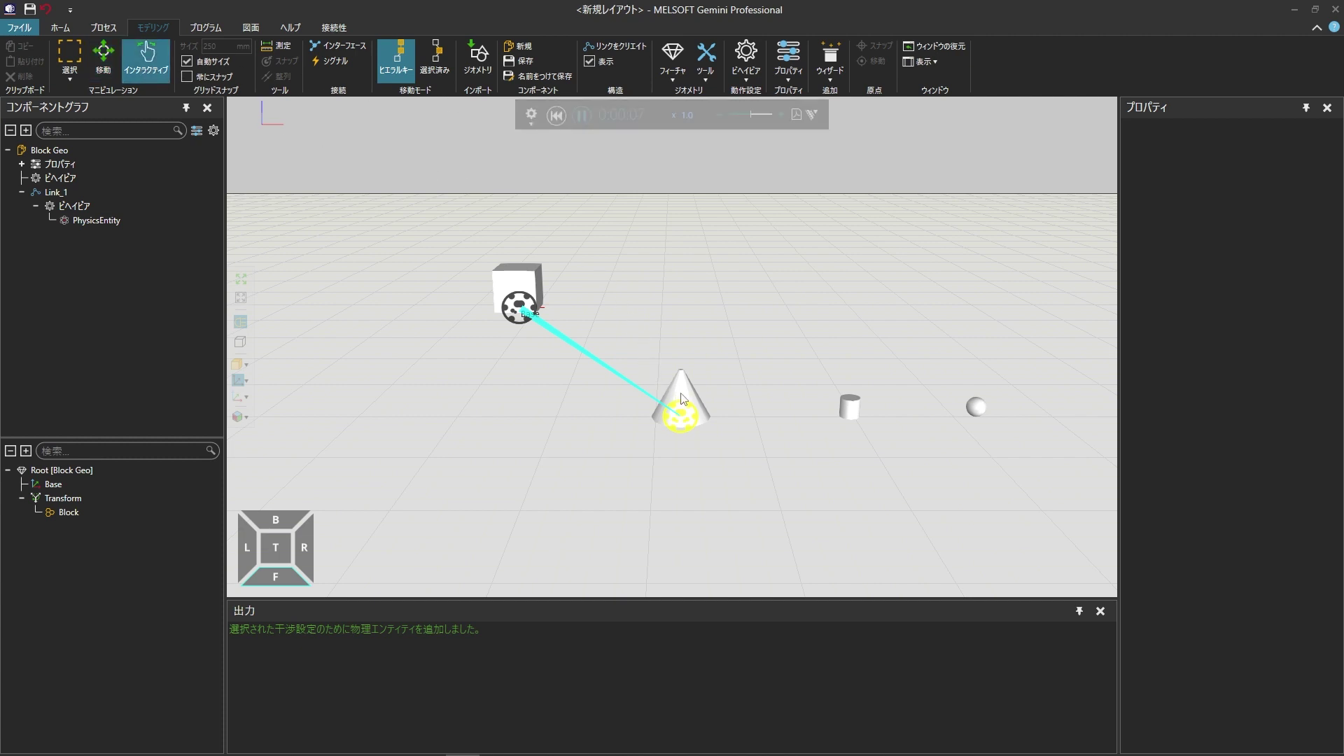
pyautogui.moveTo(684, 400); pyautogui.dragTo(670, 435)
pyautogui.moveTo(792, 406); pyautogui.dragTo(682, 384)
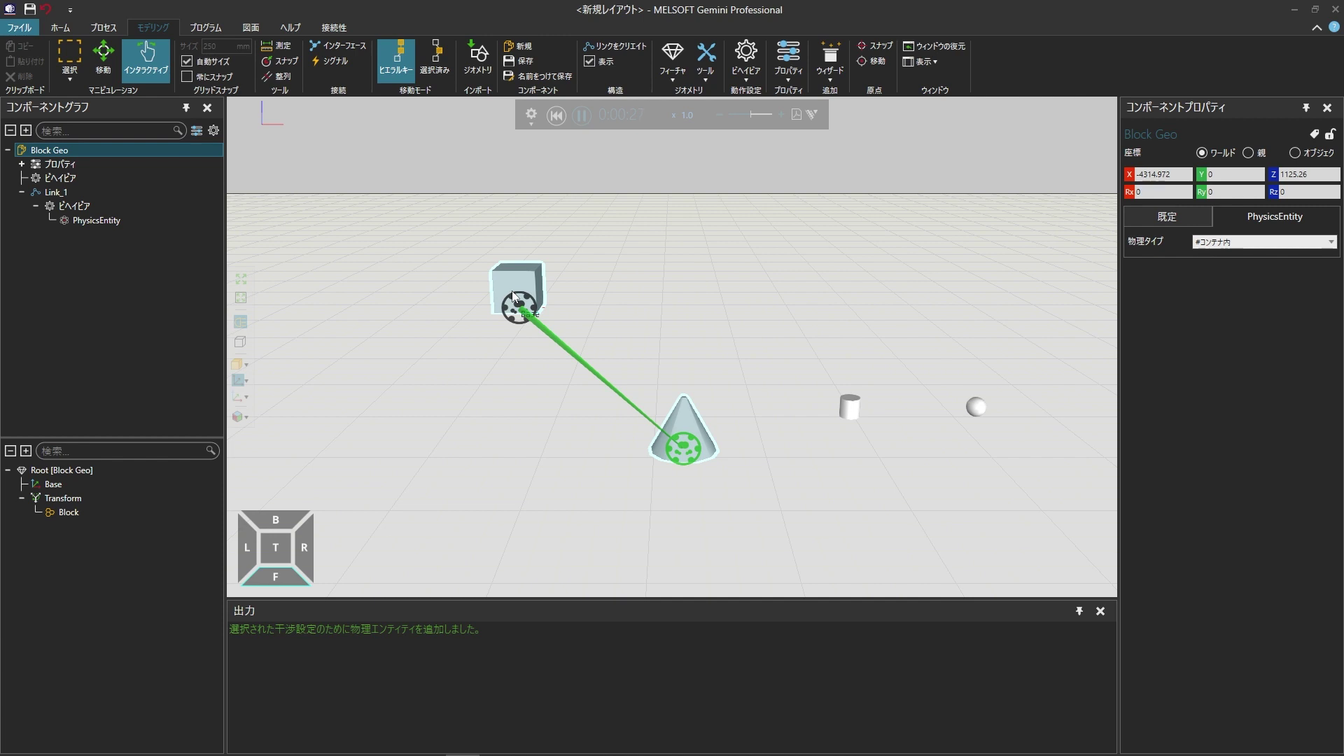
pyautogui.click(580, 119)
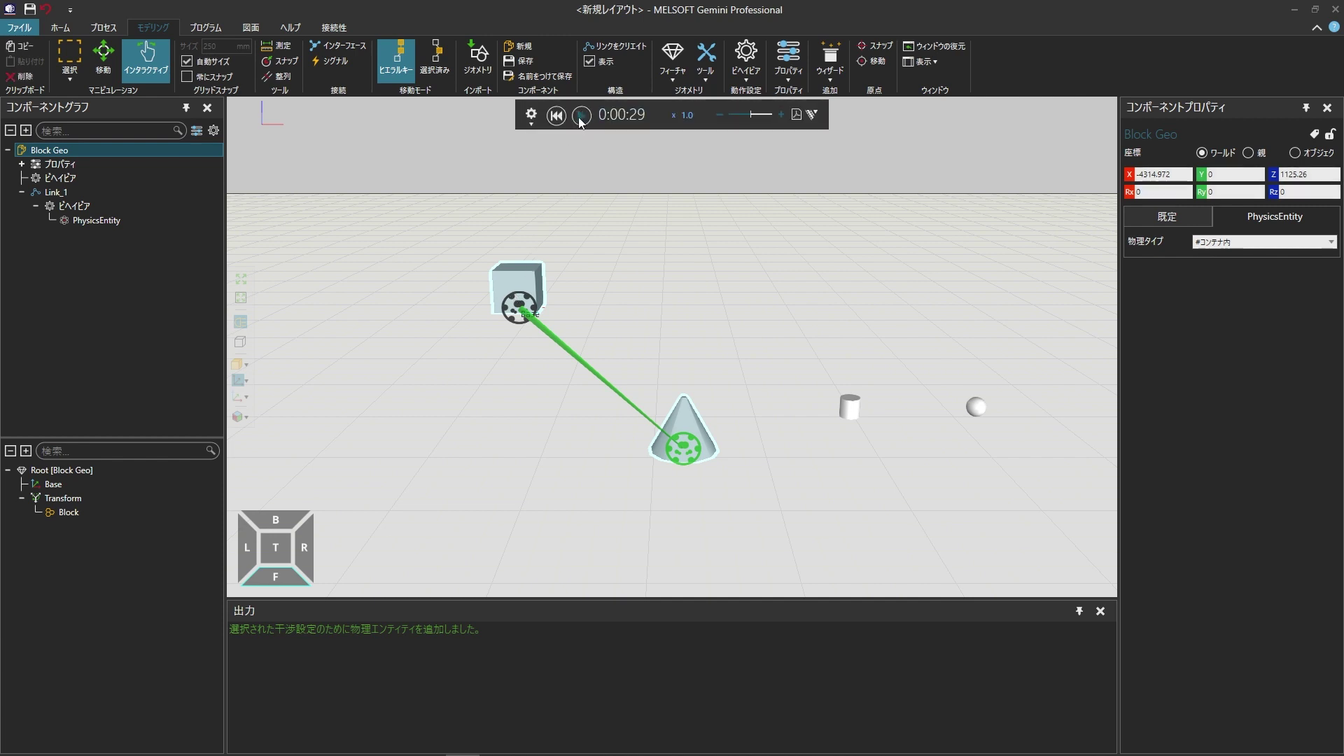